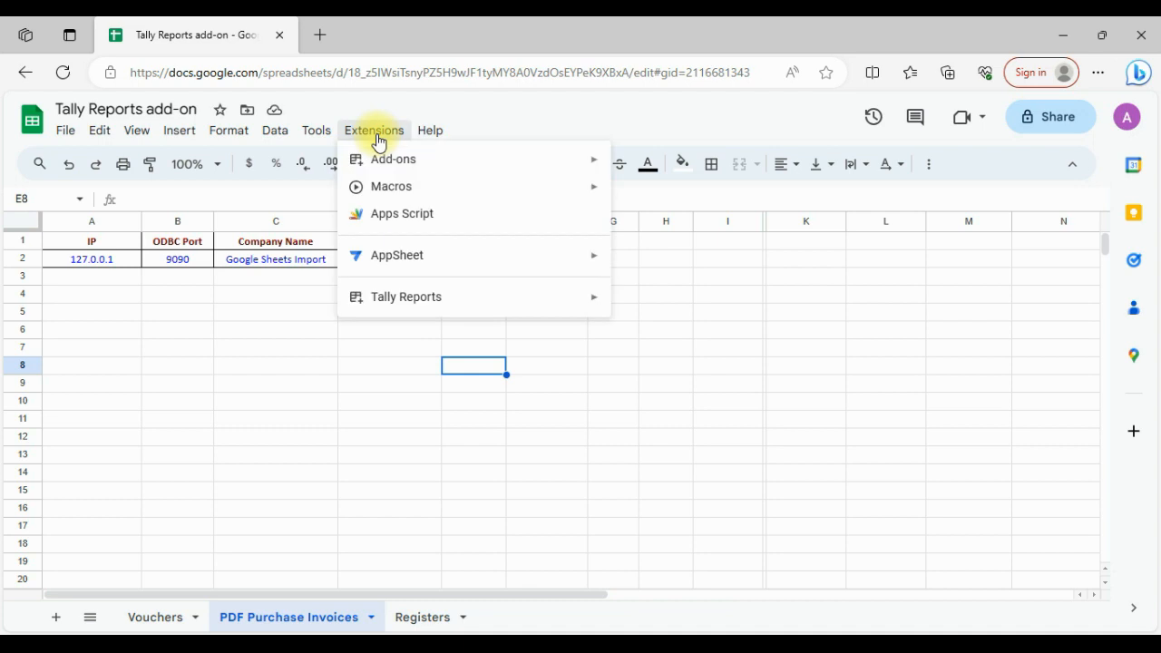
Step: Search the add-on marketplace for Tally Reports, view the add-on's listing, and close the marketplace
{"action": "mouse_move", "coordinate": [389, 162]}
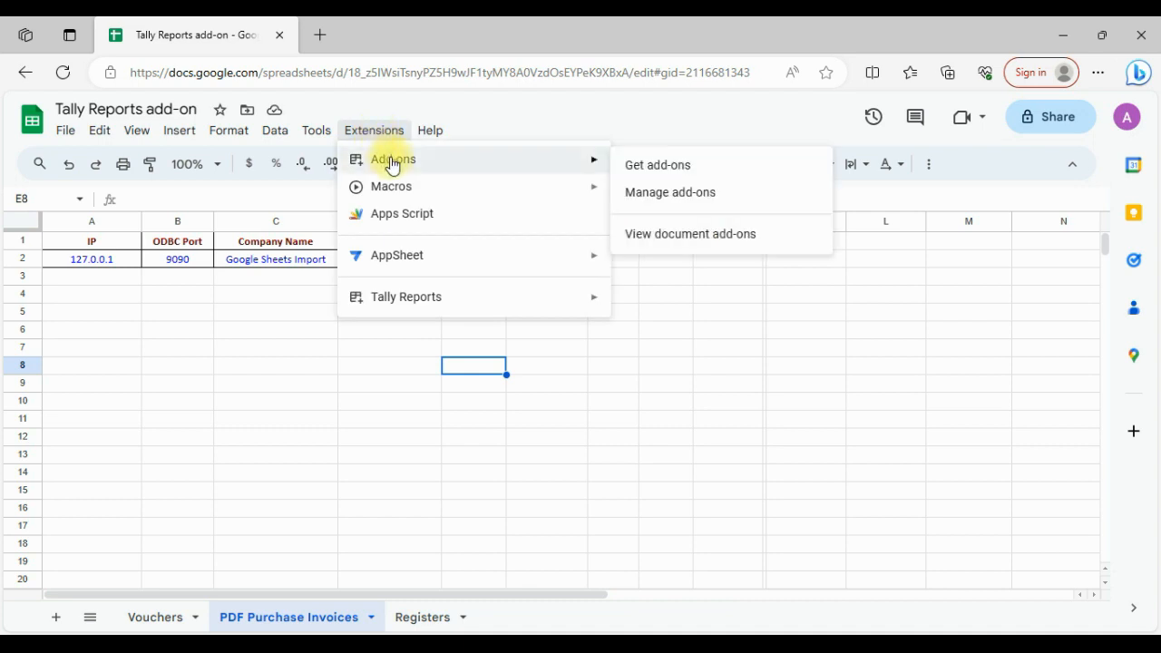
{"action": "left_click", "coordinate": [653, 165]}
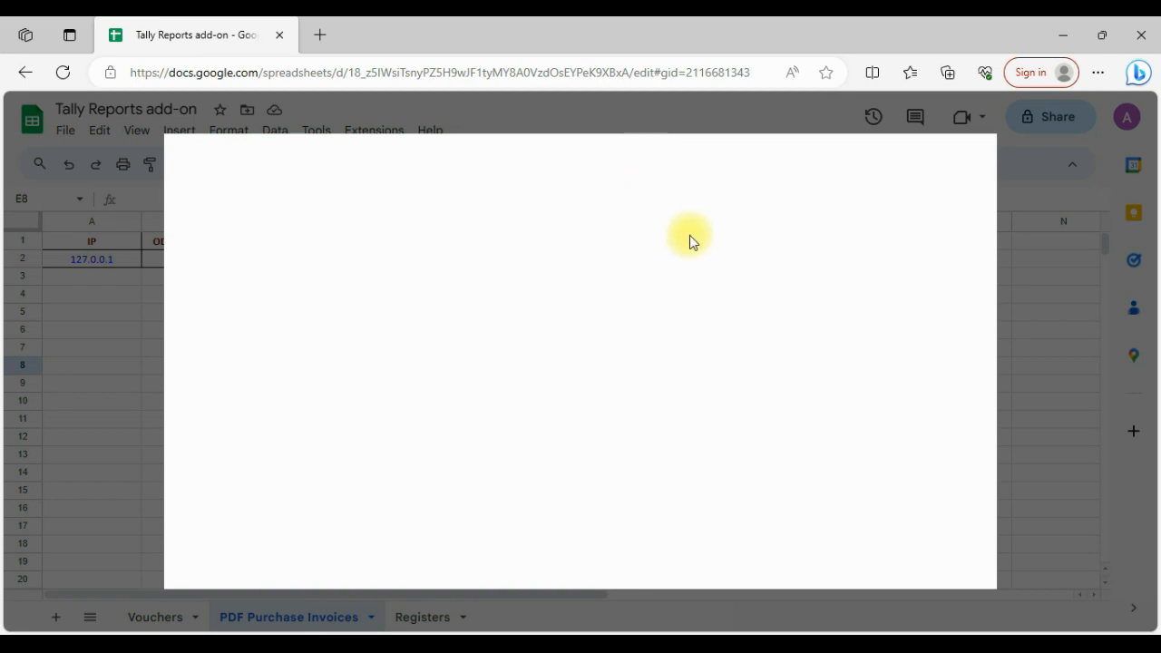
{"action": "type", "text": "Tally"}
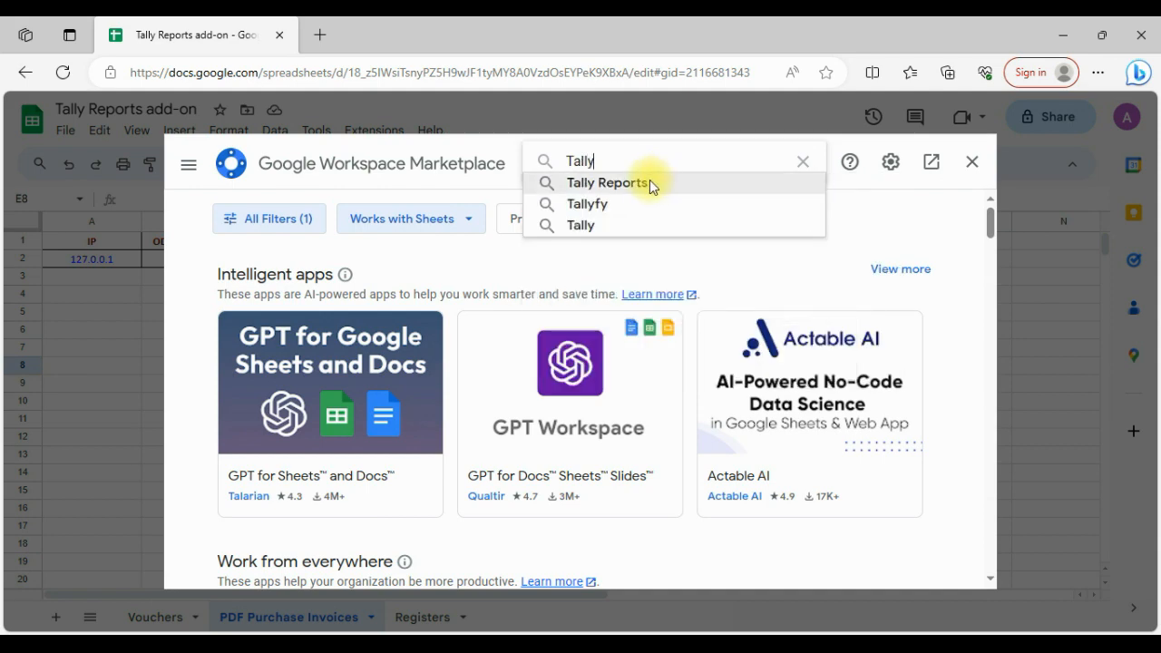
{"action": "left_click", "coordinate": [649, 181]}
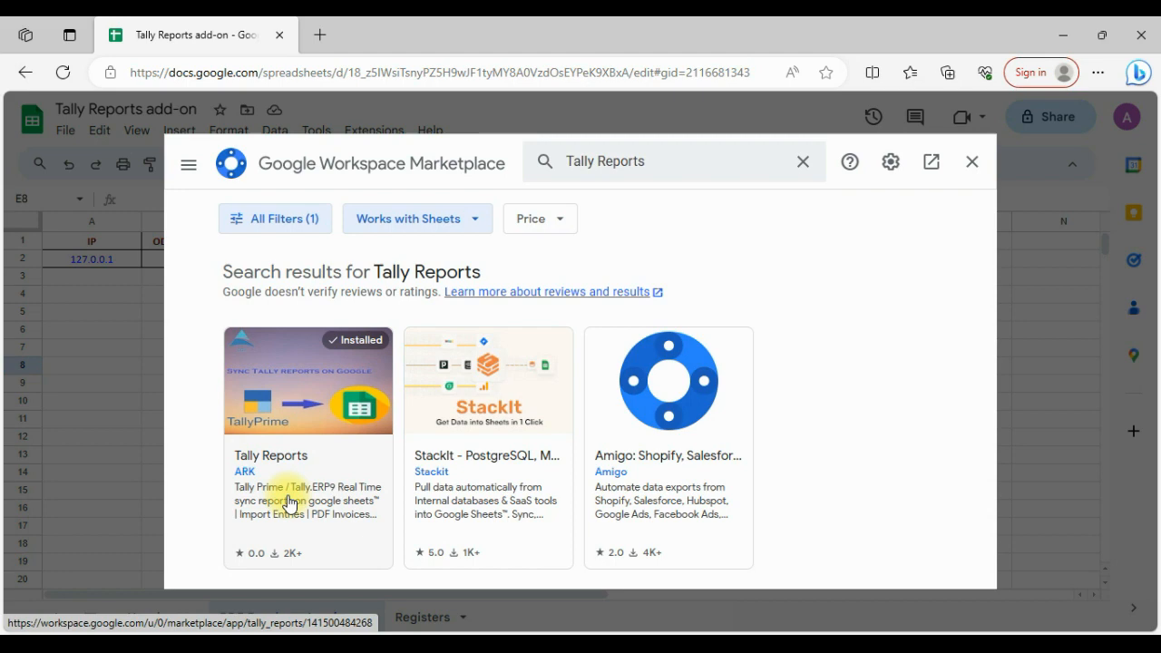
{"action": "left_click", "coordinate": [288, 503]}
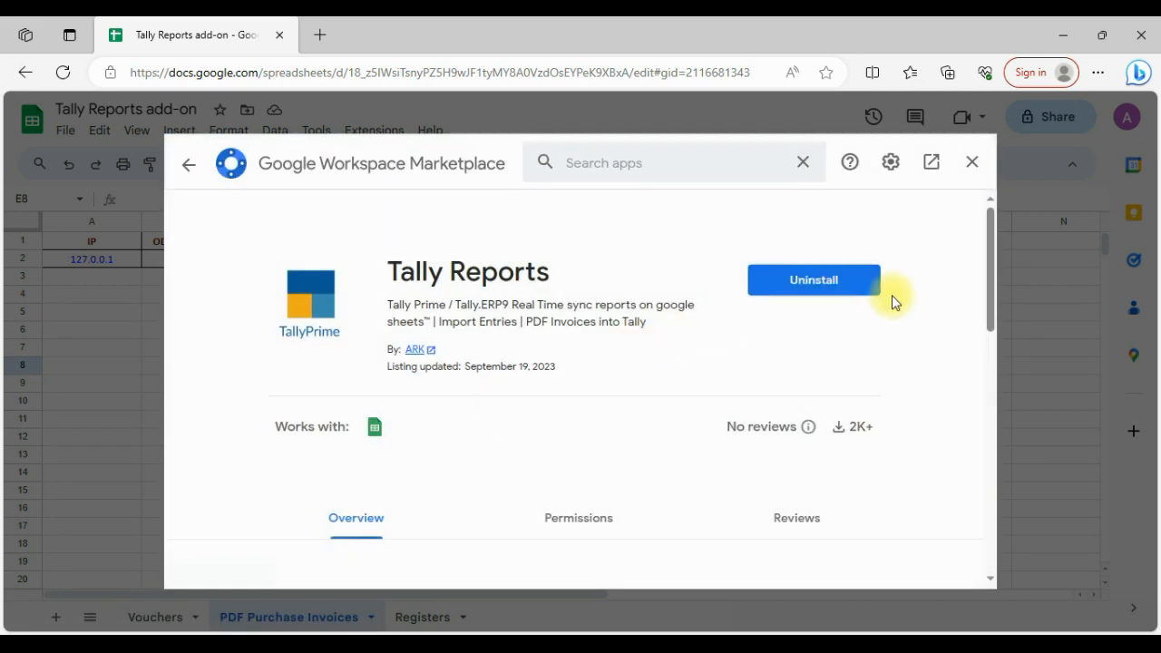
{"action": "left_click", "coordinate": [971, 161]}
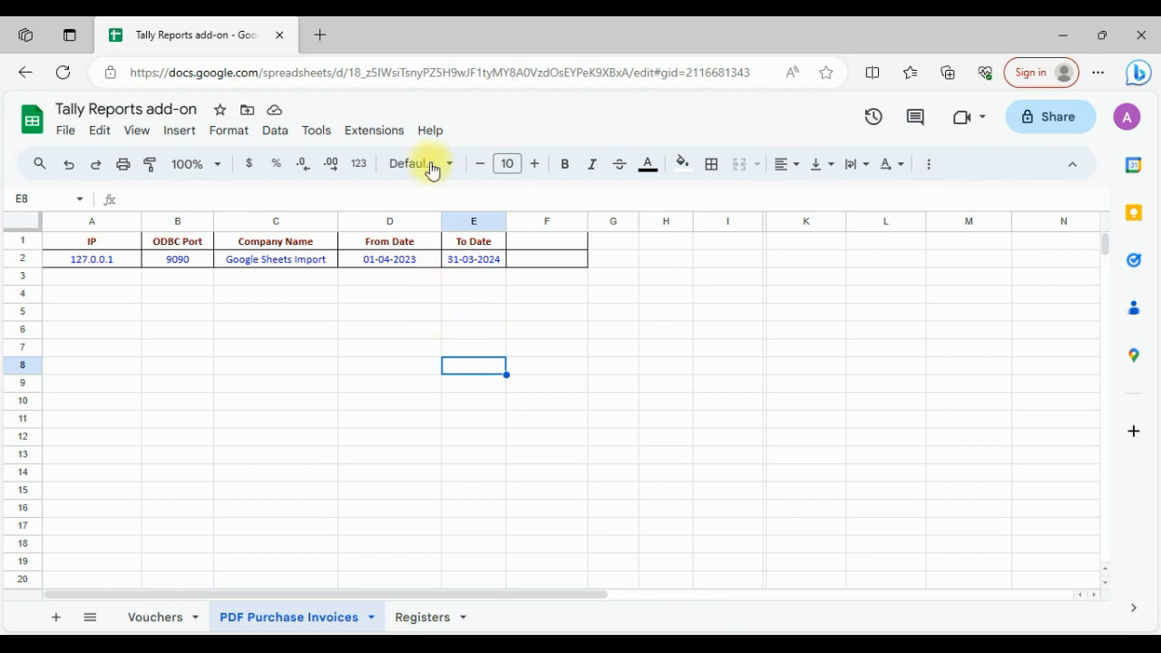
{"action": "left_click", "coordinate": [379, 133]}
{"action": "mouse_move", "coordinate": [404, 308]}
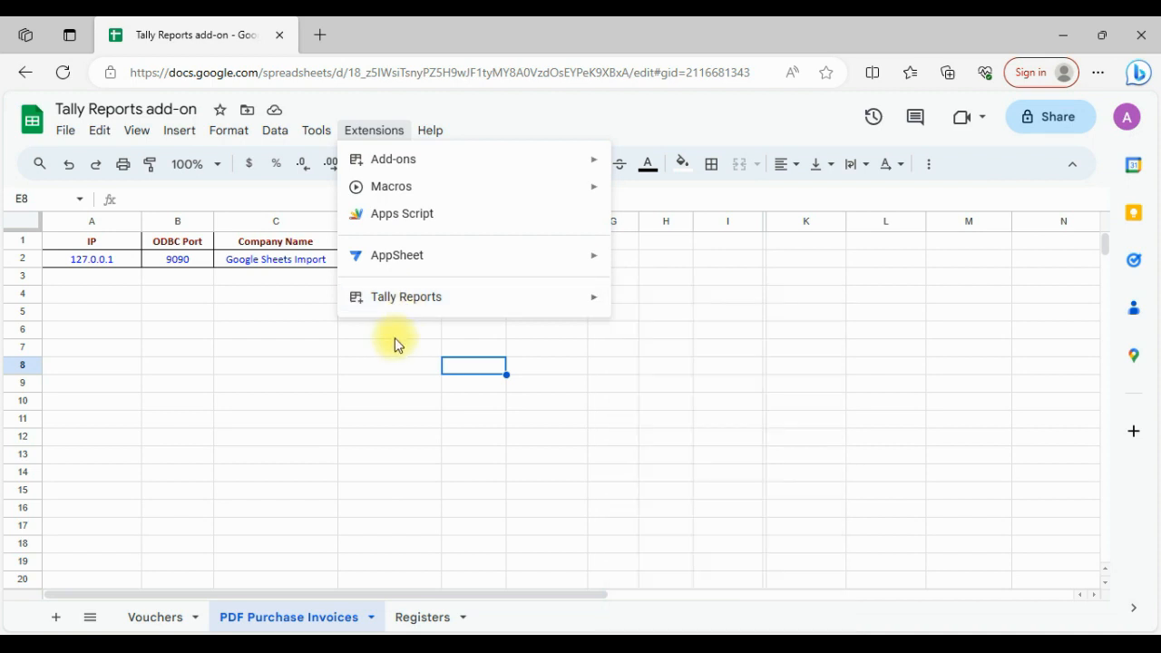
{"action": "left_click", "coordinate": [395, 337]}
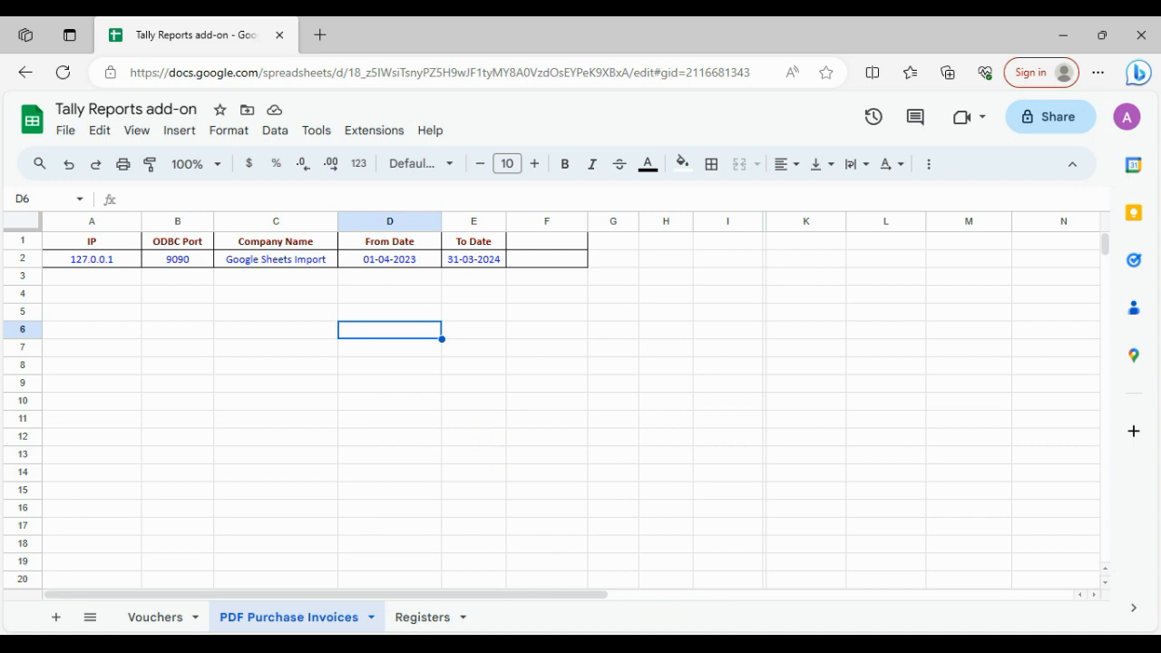
Step: Locate the TallyPortListner download link among the Tally Reports add-on's reference links
{"action": "key", "text": "alt+Tab"}
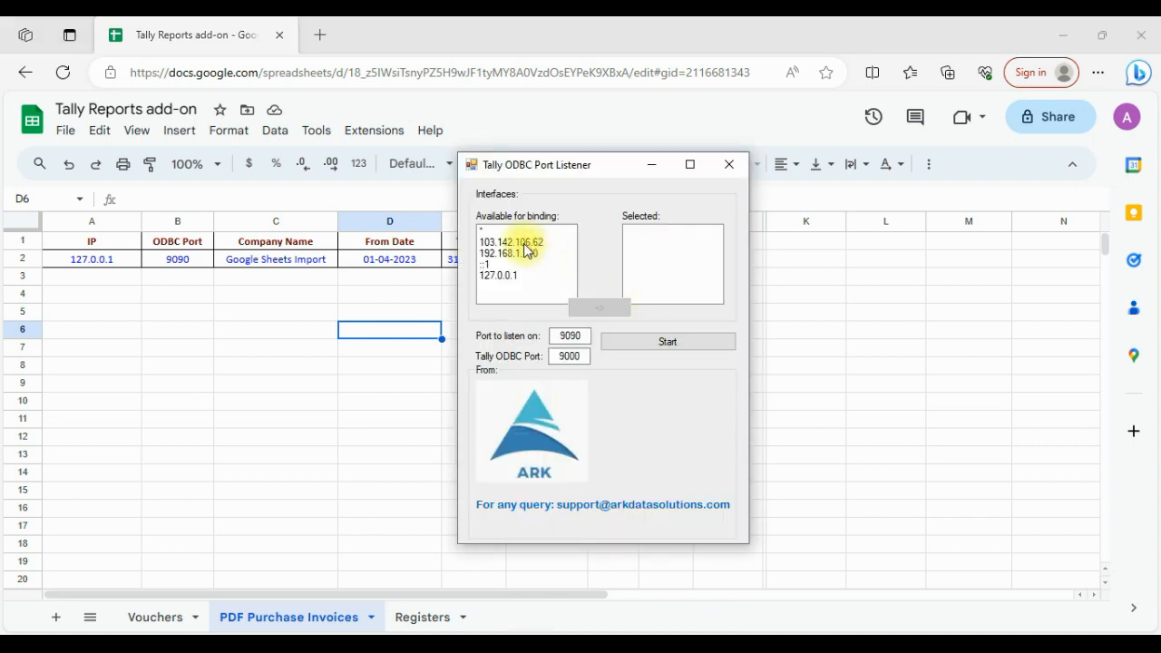
{"action": "left_click", "coordinate": [524, 243]}
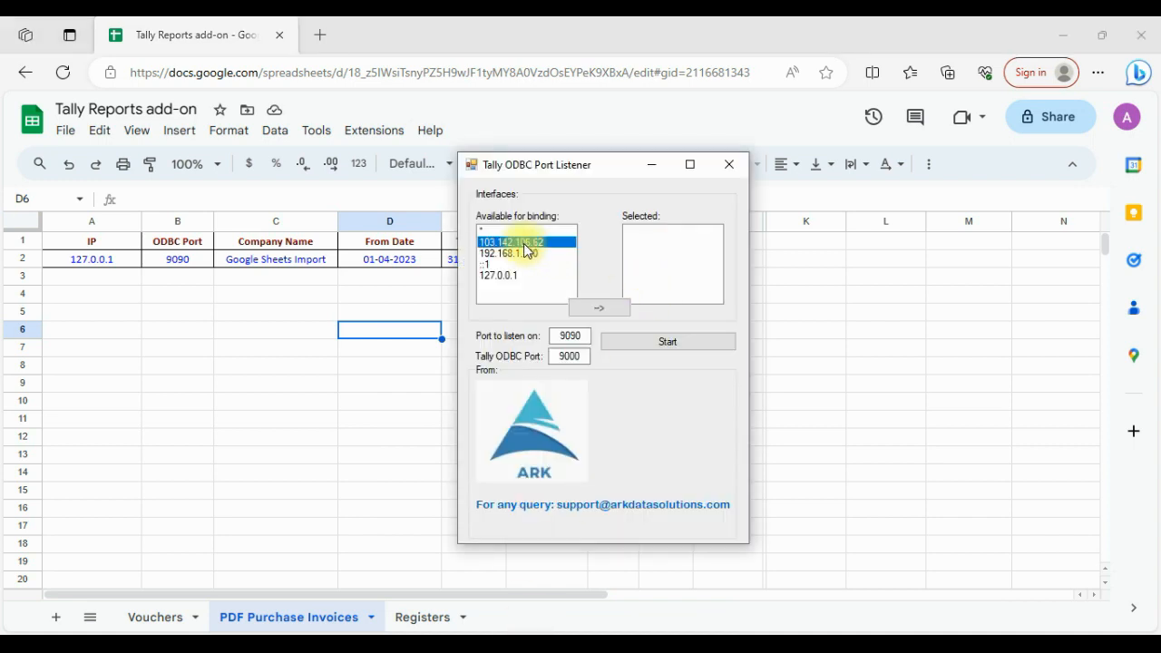
{"action": "left_click", "coordinate": [410, 199]}
{"action": "left_click", "coordinate": [376, 133]}
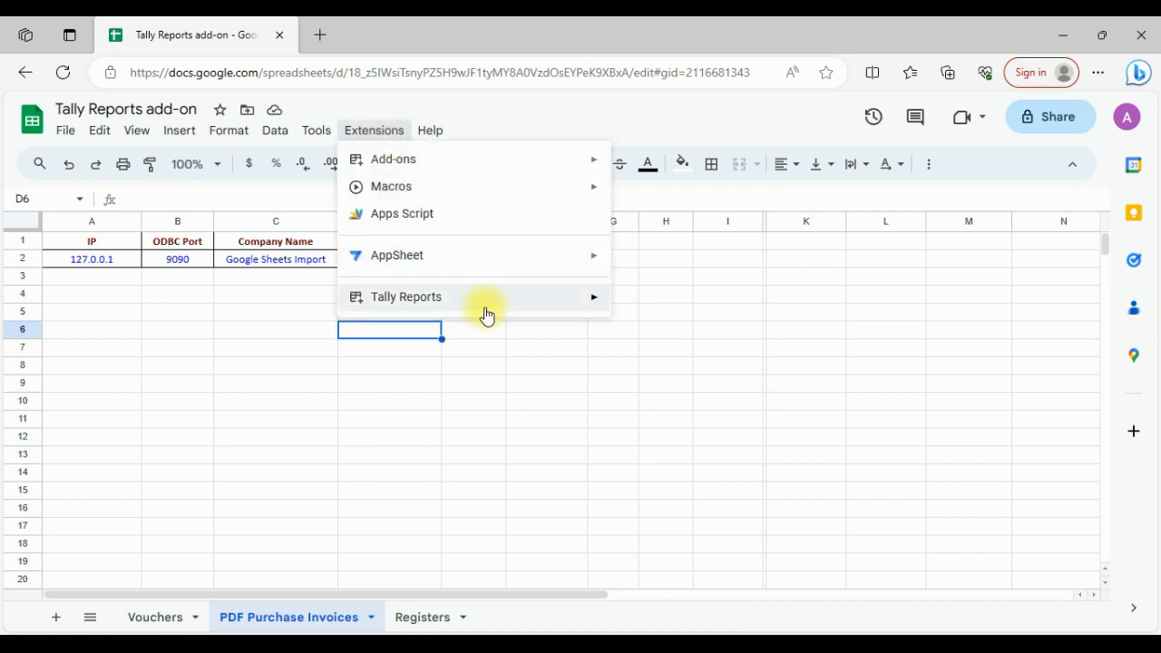
{"action": "mouse_move", "coordinate": [486, 313]}
{"action": "mouse_move", "coordinate": [727, 553]}
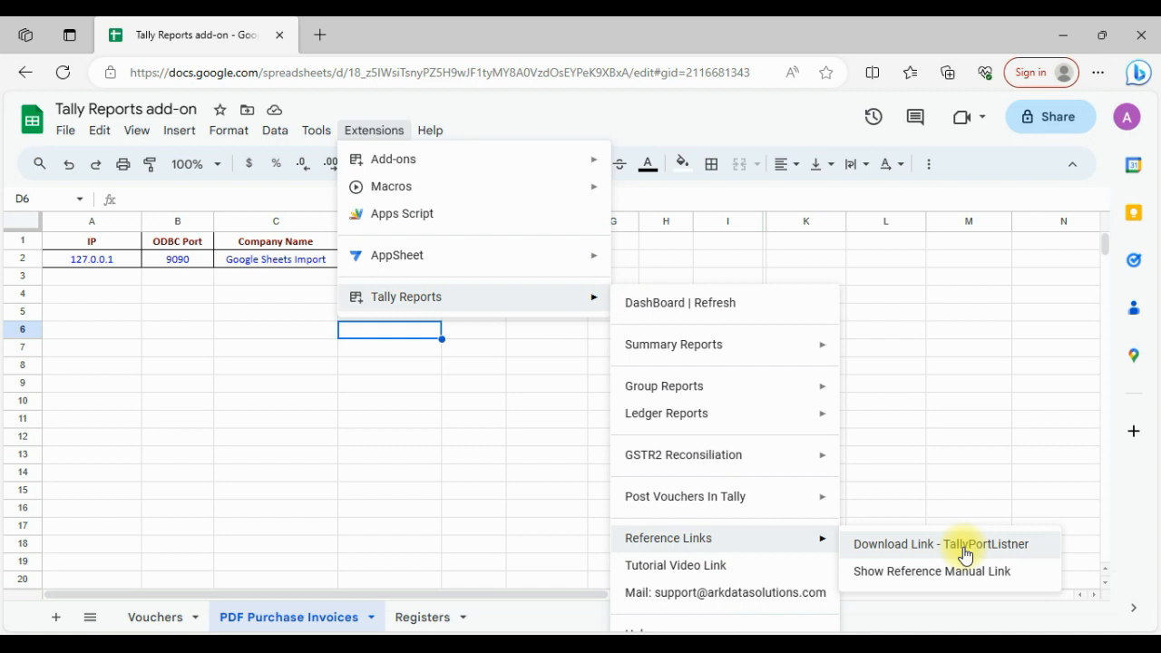
{"action": "left_click", "coordinate": [415, 441]}
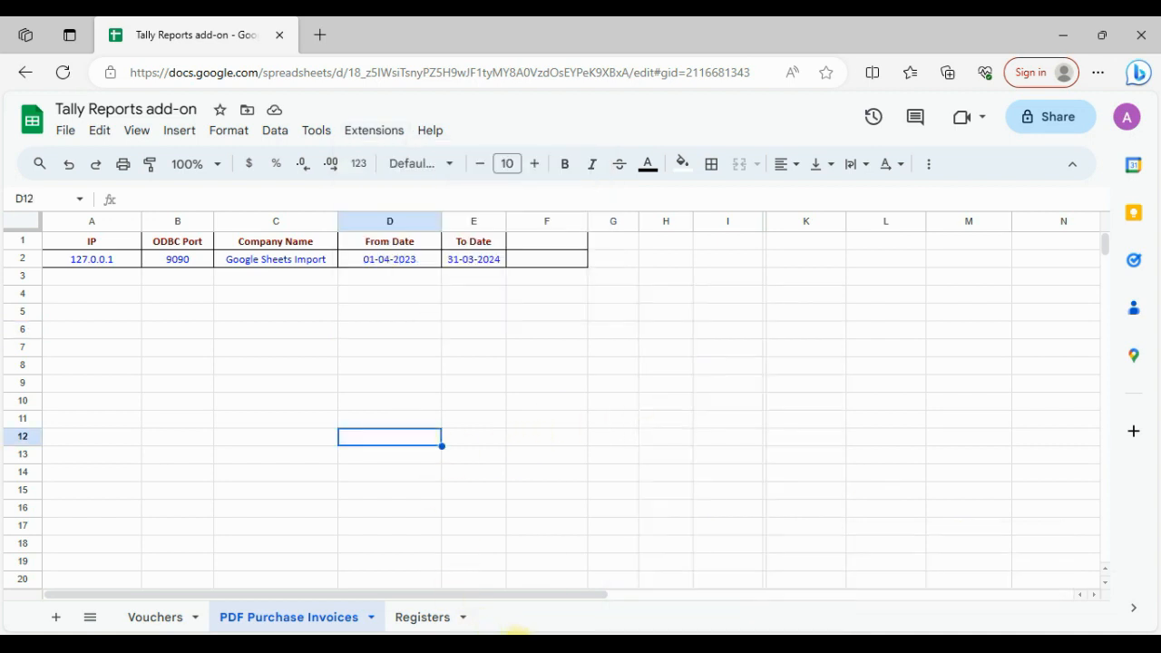
Step: Switch to Tally ODBC Port Listener and add 127.0.0.1 to the selected interfaces
{"action": "left_click", "coordinate": [516, 647]}
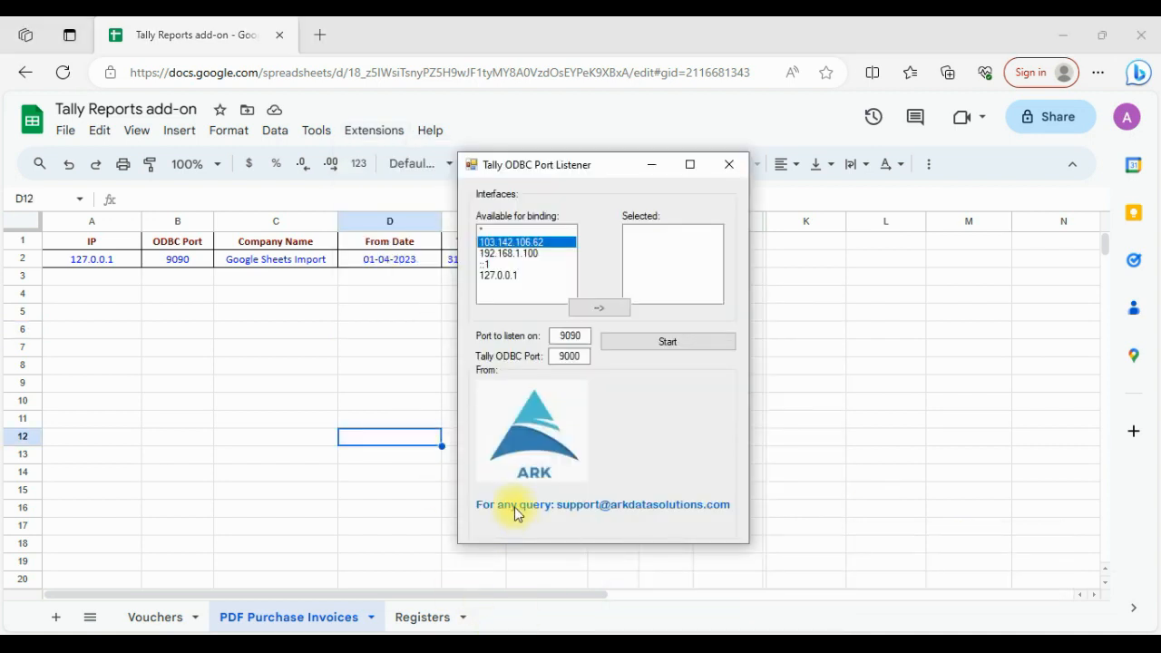
{"action": "left_click", "coordinate": [509, 276]}
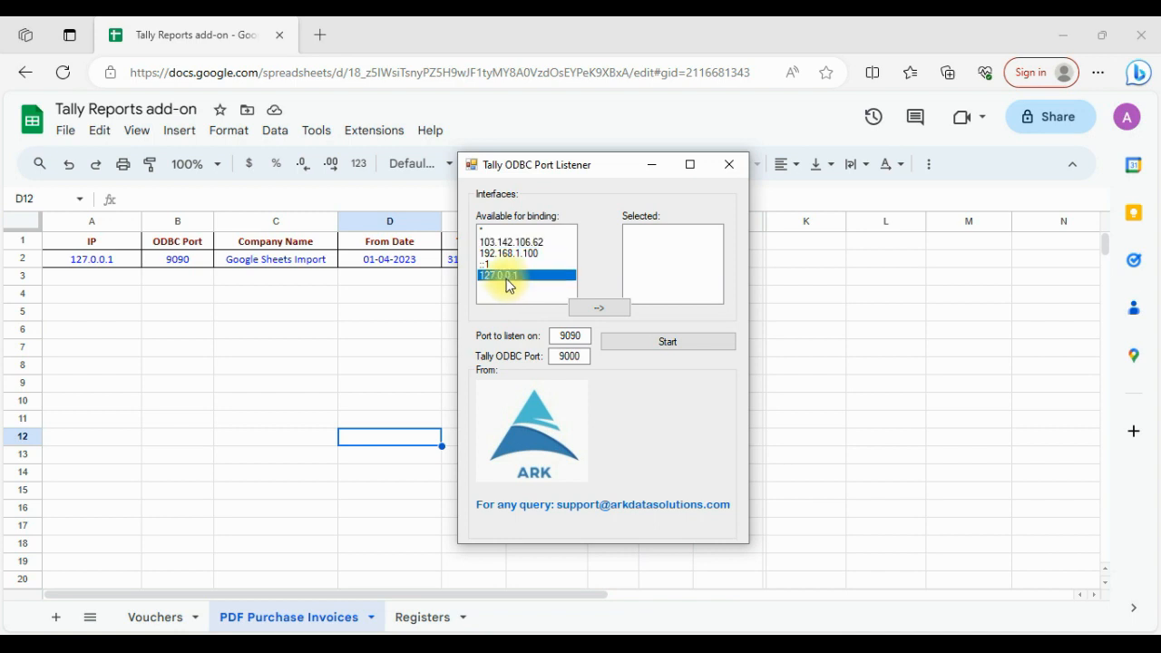
{"action": "left_click", "coordinate": [599, 312]}
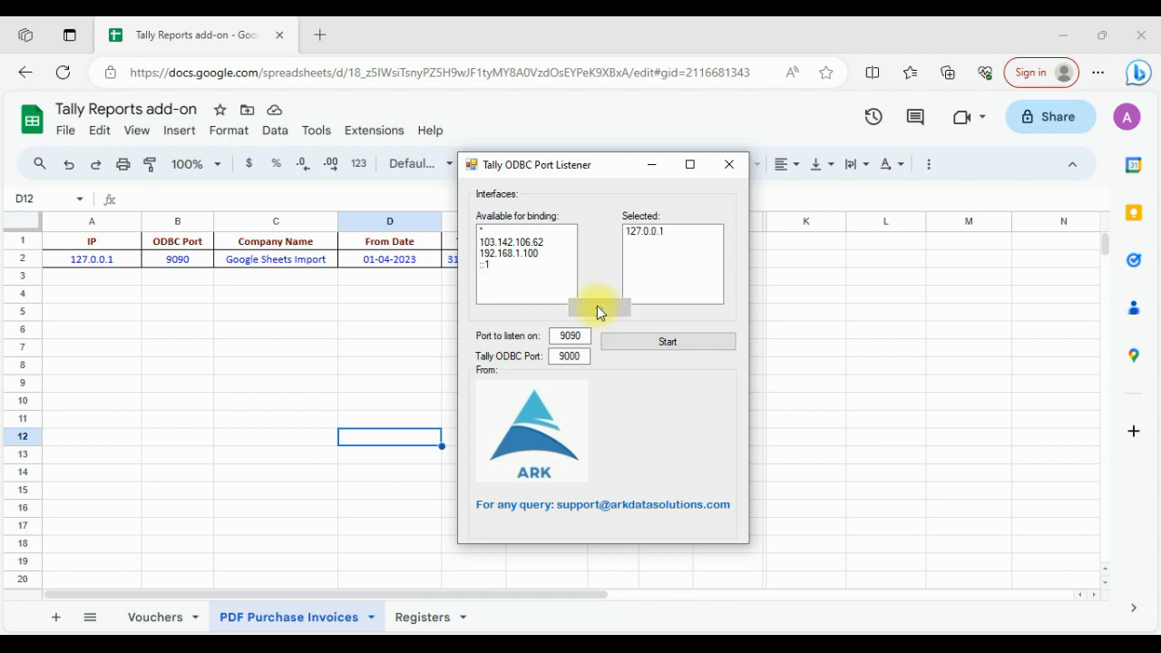
{"action": "left_click", "coordinate": [647, 231]}
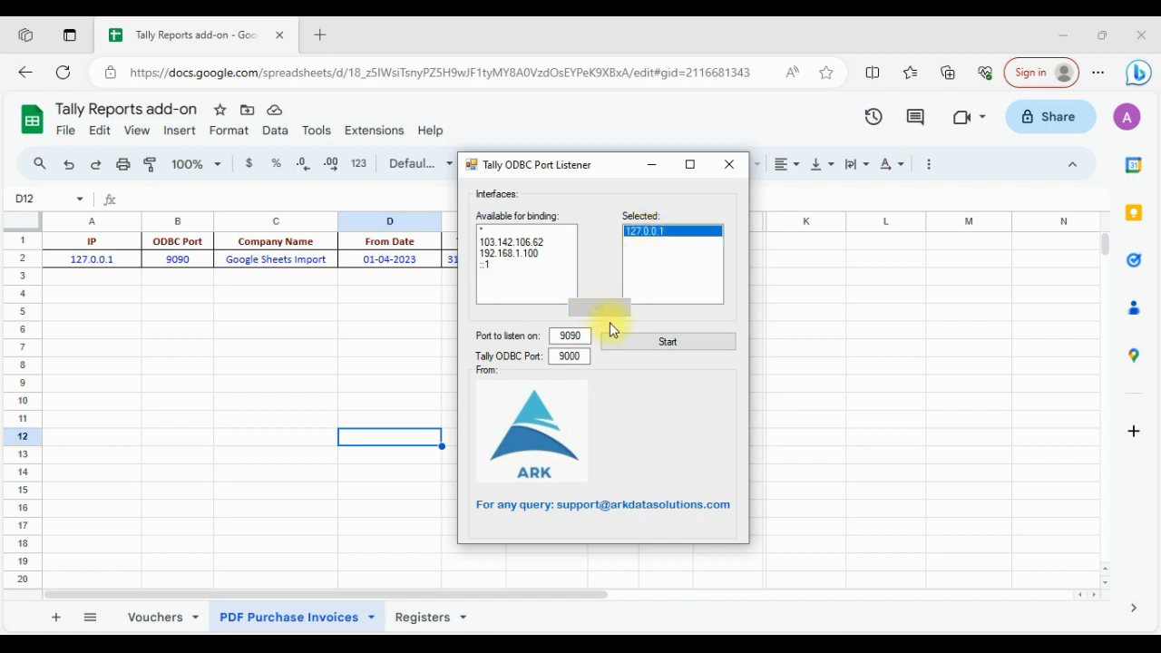
{"action": "left_click_drag", "start_coordinate": [588, 340], "coordinate": [557, 339]}
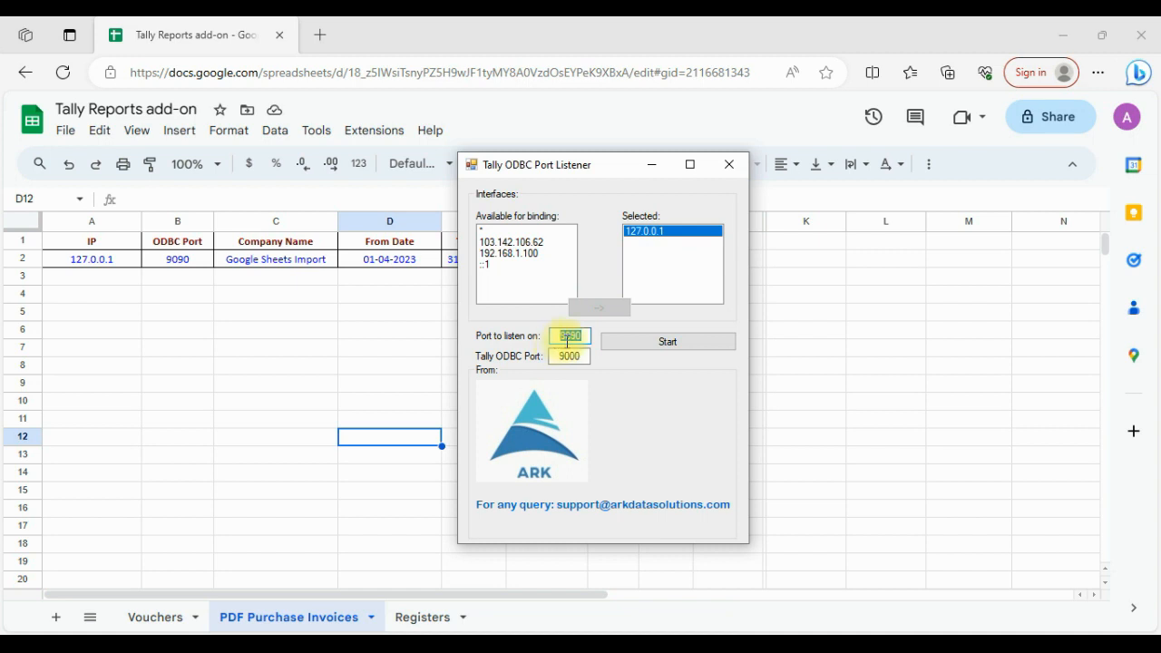
{"action": "left_click", "coordinate": [582, 357]}
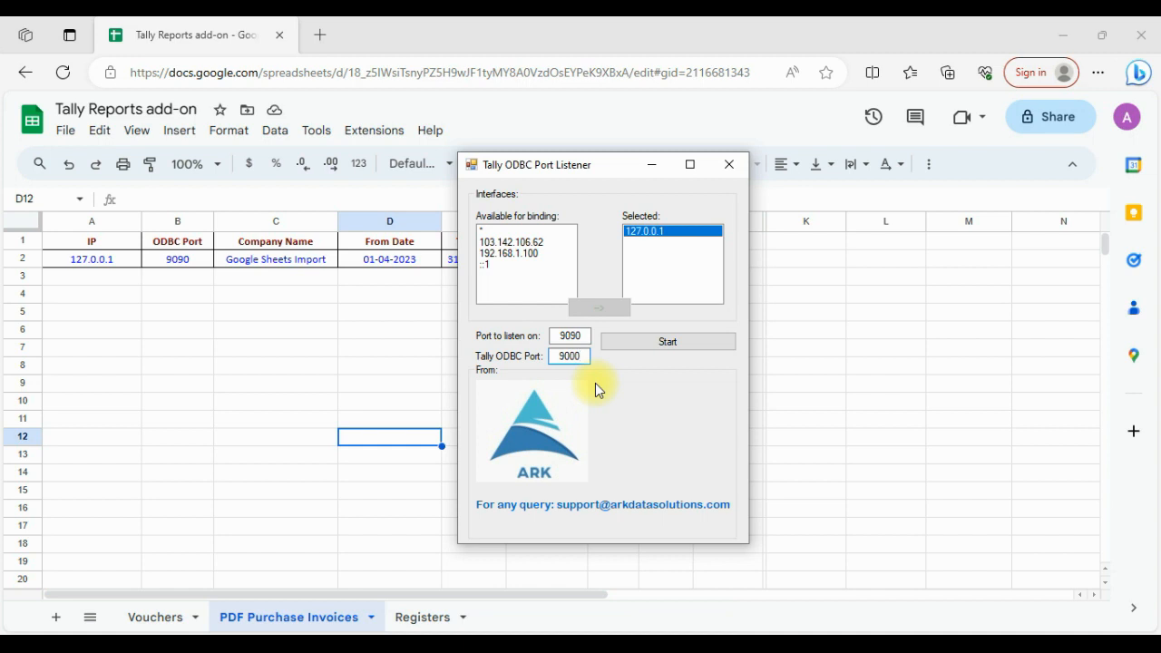
Step: Switch to TallyPrime and look up the Client/Server and ODBC Services port in the About information
{"action": "left_click", "coordinate": [449, 645]}
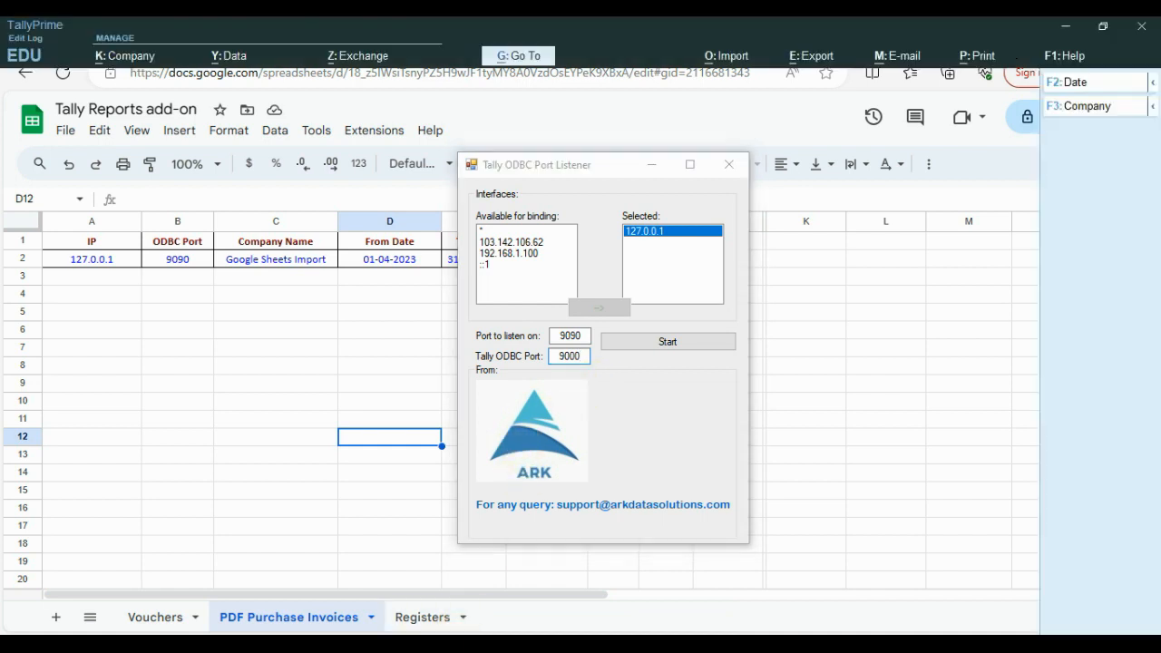
{"action": "left_click", "coordinate": [1063, 60]}
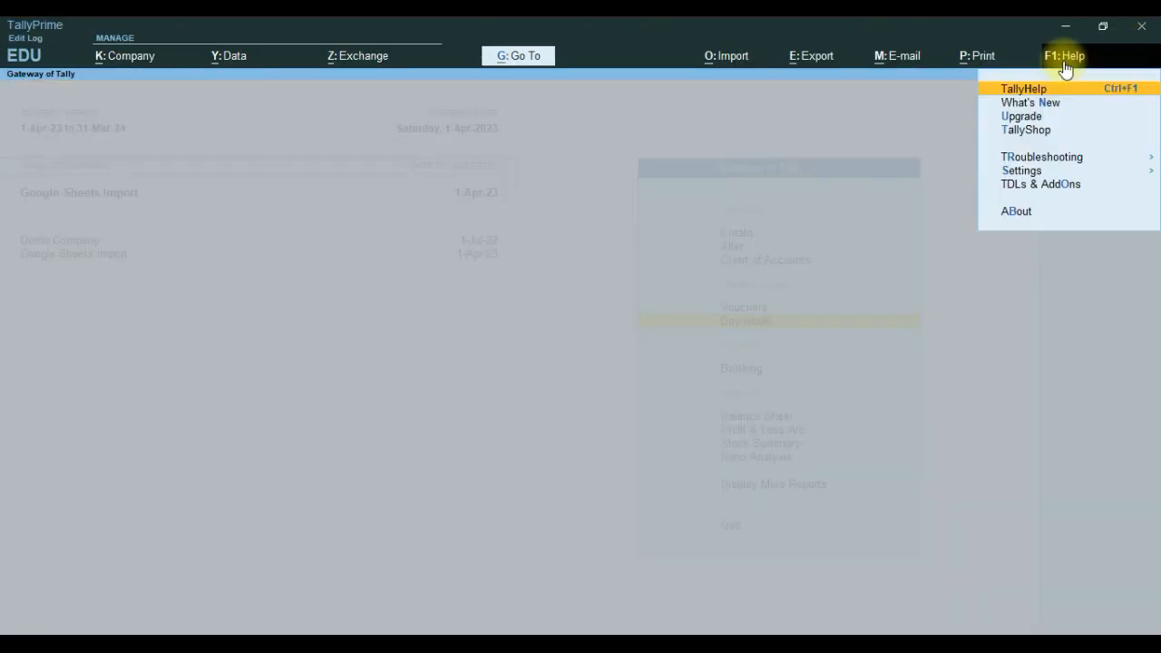
{"action": "left_click", "coordinate": [1017, 212]}
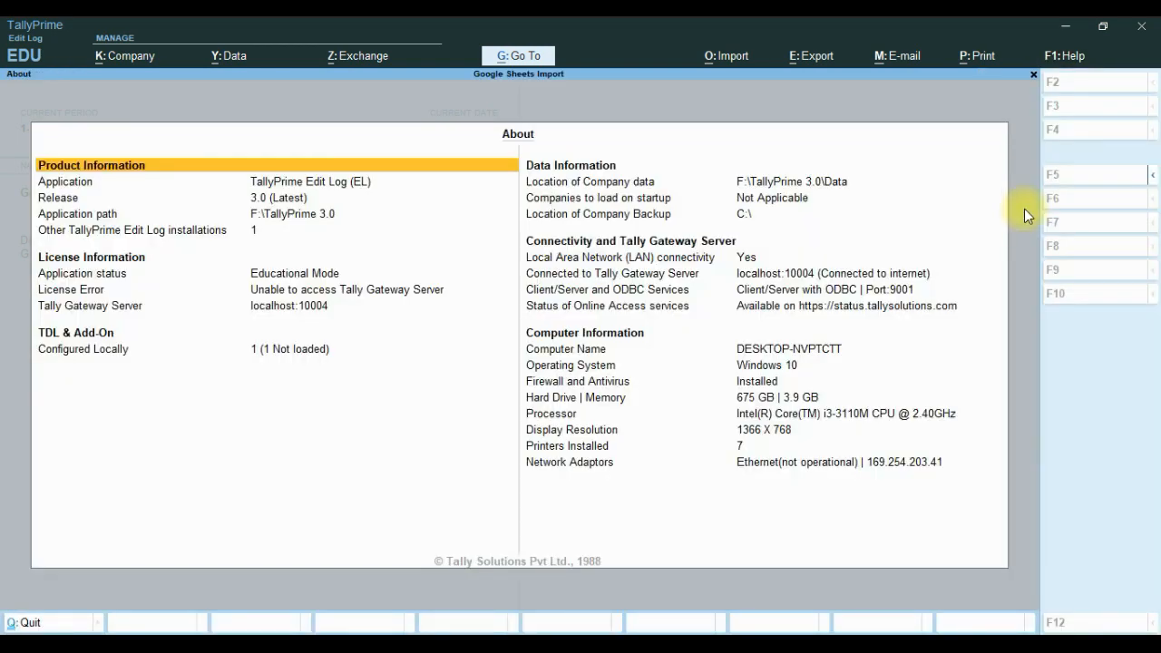
{"action": "left_click", "coordinate": [829, 293]}
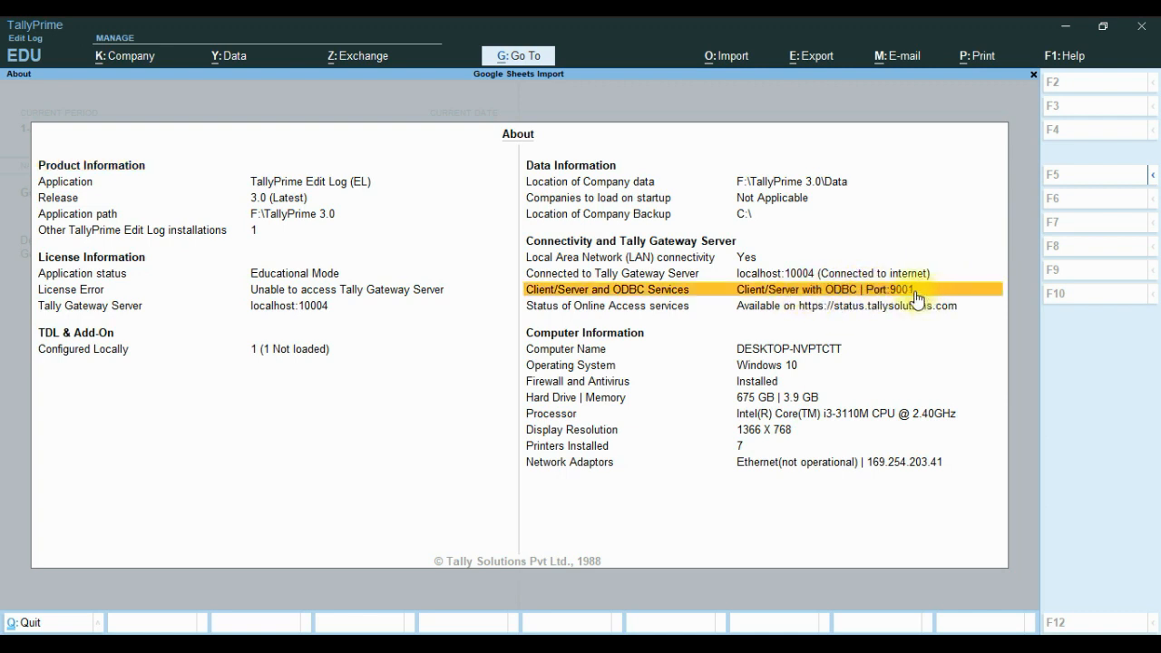
Step: Set the Tally ODBC port to 9001 in Tally ODBC Port Listener and start the listener
{"action": "left_click", "coordinate": [515, 641]}
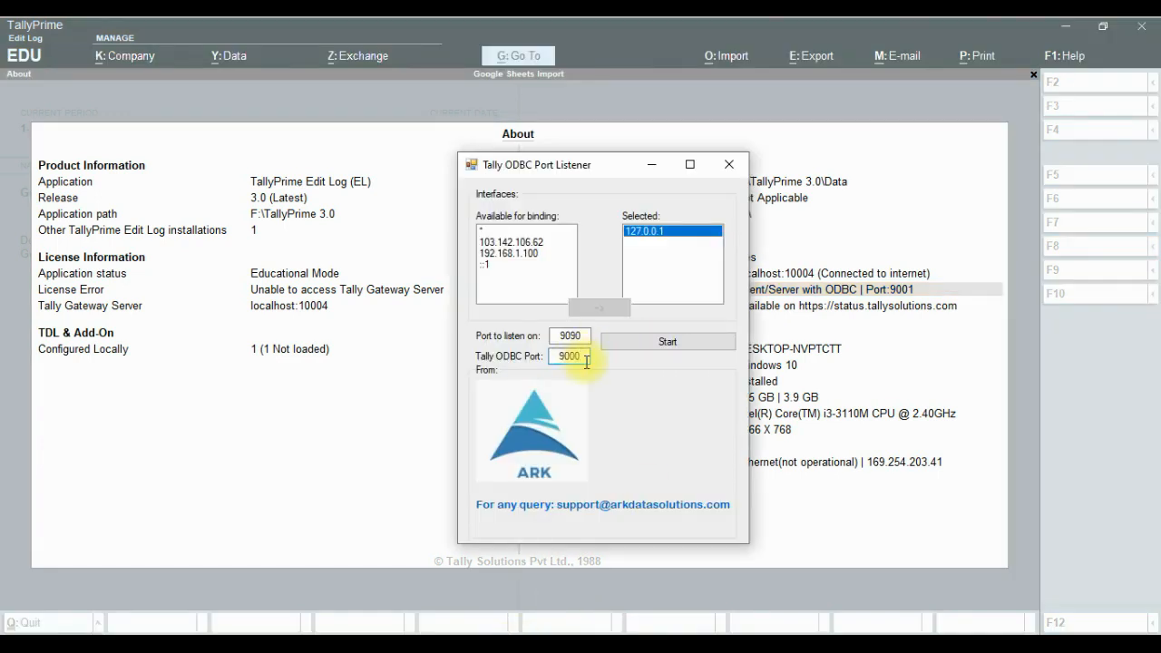
{"action": "key", "text": "BackSpace"}
{"action": "type", "text": "1"}
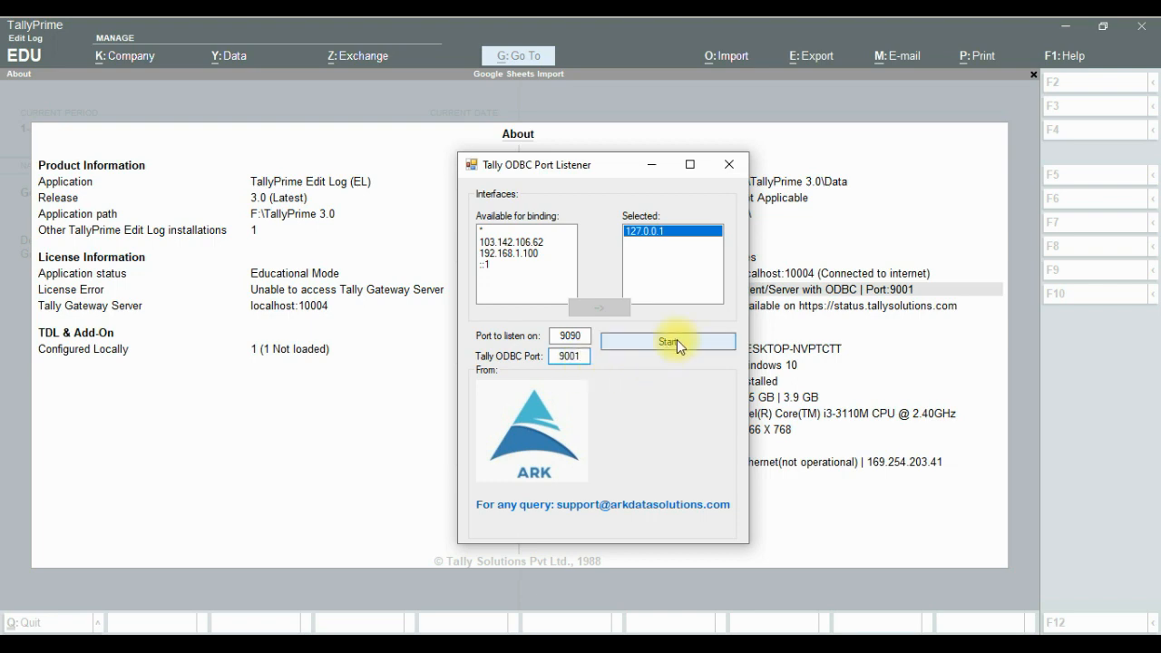
{"action": "left_click", "coordinate": [677, 343]}
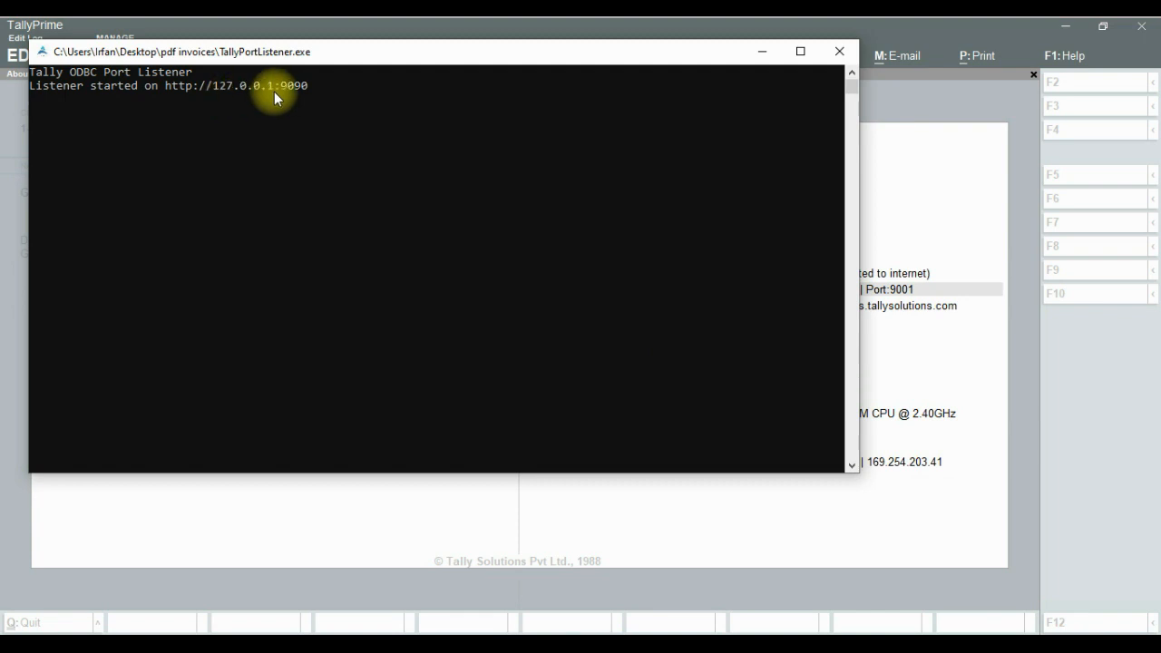
{"action": "left_click", "coordinate": [919, 96]}
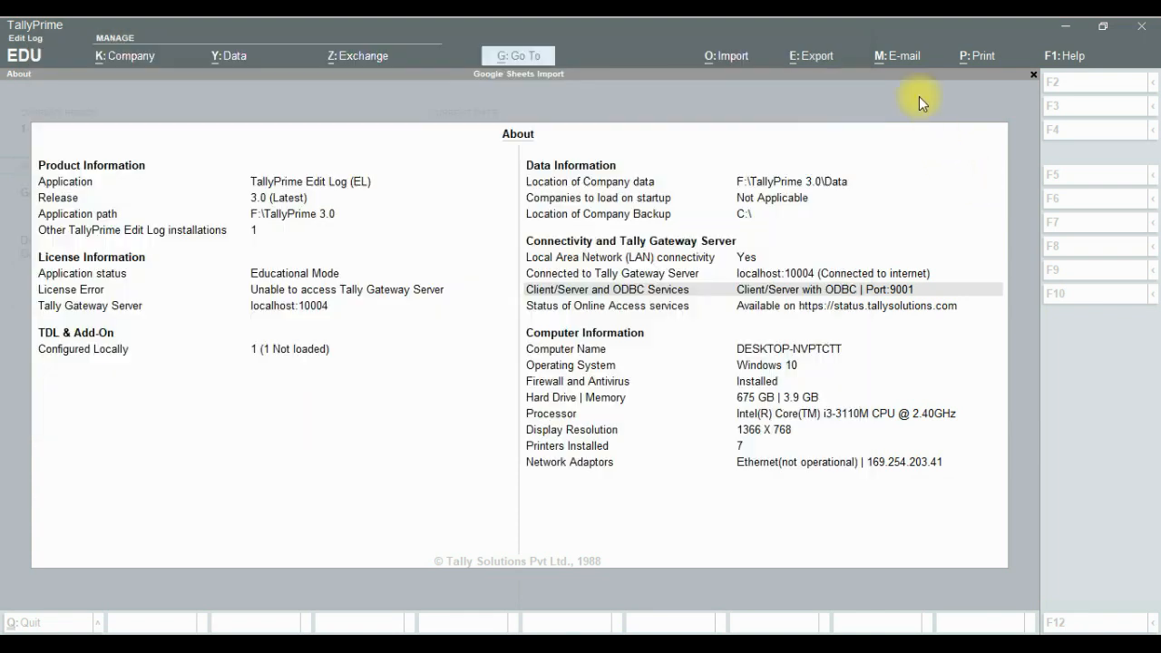
{"action": "key", "text": "Escape"}
Step: Switch to Google Sheets and review the connection values in row 2, checking the company name against TallyPrime
{"action": "left_click", "coordinate": [394, 644]}
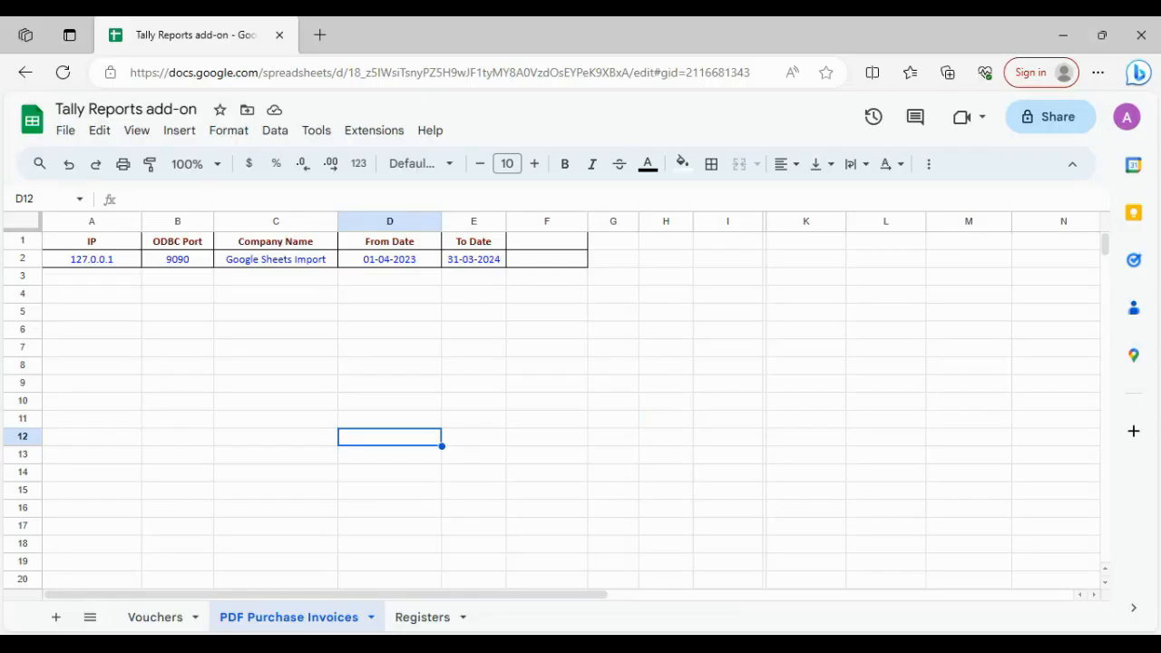
{"action": "left_click", "coordinate": [133, 259]}
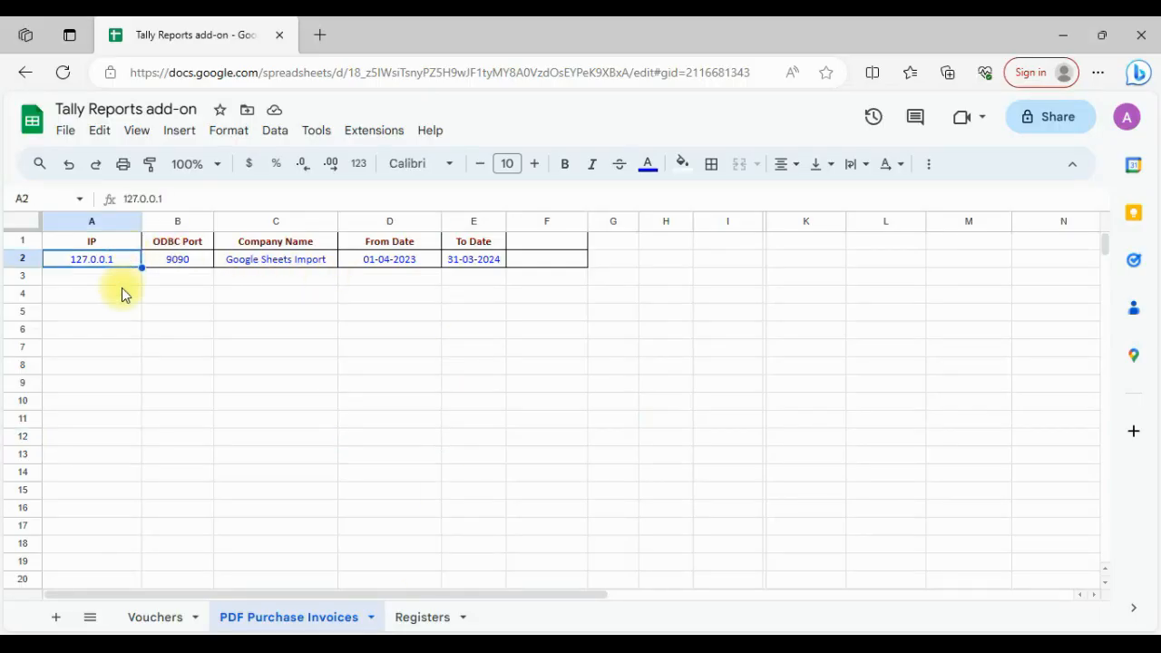
{"action": "key", "text": "Tab"}
{"action": "key", "text": "Tab"}
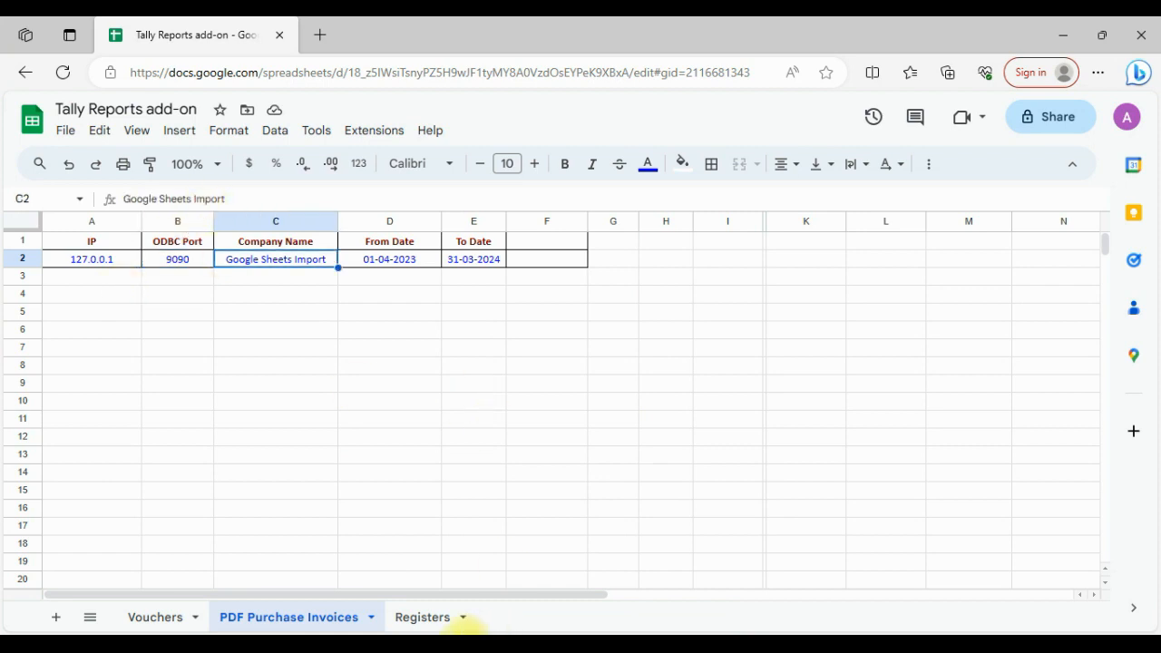
{"action": "left_click", "coordinate": [439, 634]}
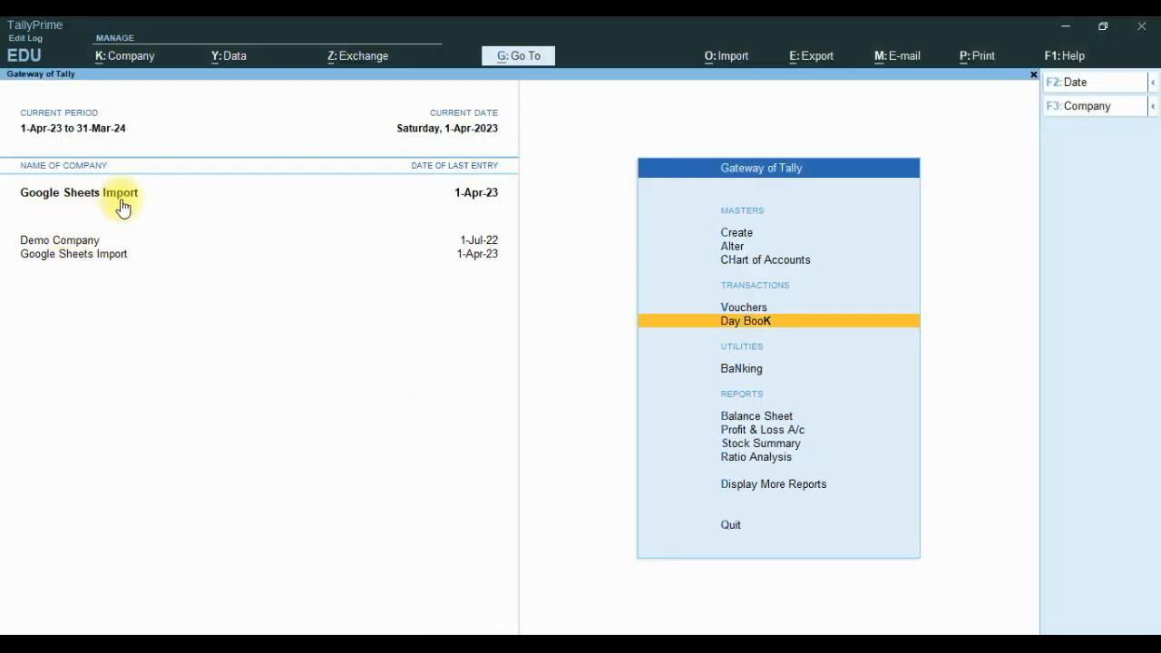
{"action": "left_click", "coordinate": [391, 635]}
{"action": "left_click", "coordinate": [407, 261]}
{"action": "left_click", "coordinate": [464, 262]}
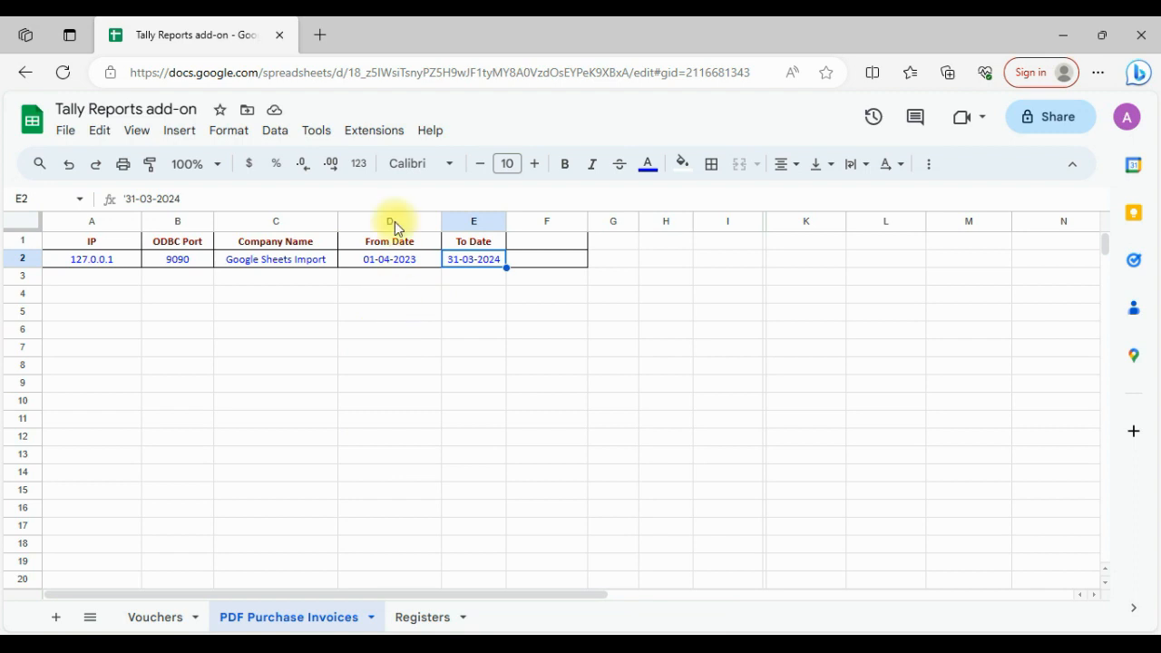
Step: Start Extract Invoice Data from the Tally Reports PDF invoice import and select Invoice 1 and Invoice 2 in the pdf invoices folder
{"action": "left_click", "coordinate": [392, 142]}
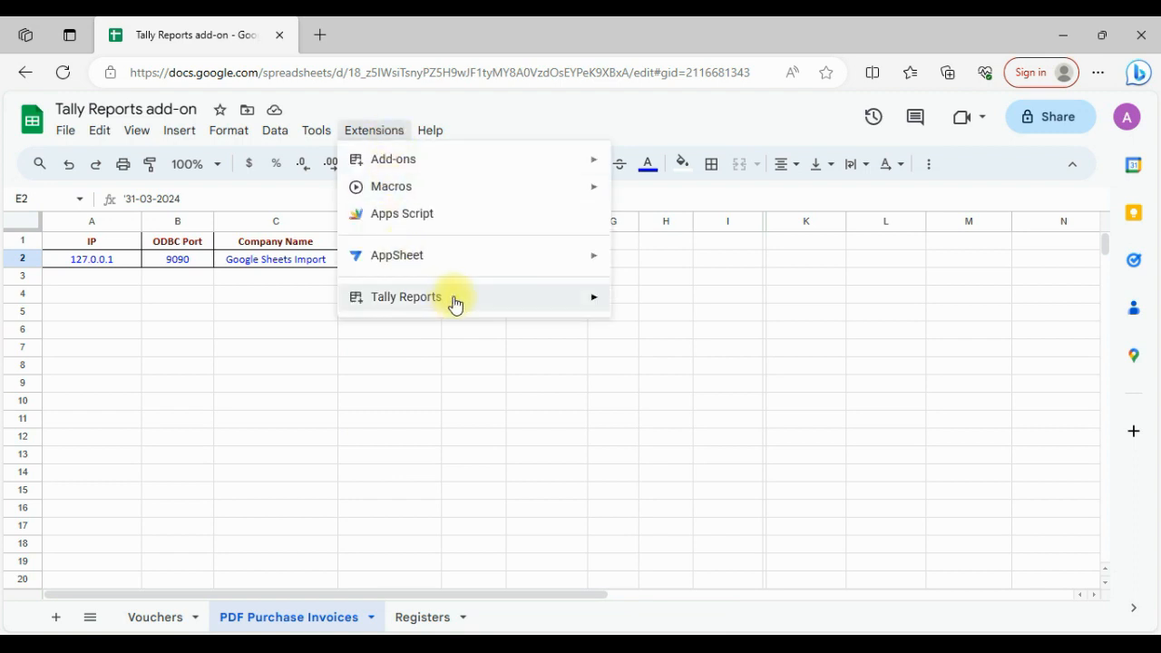
{"action": "mouse_move", "coordinate": [451, 303]}
{"action": "mouse_move", "coordinate": [759, 491]}
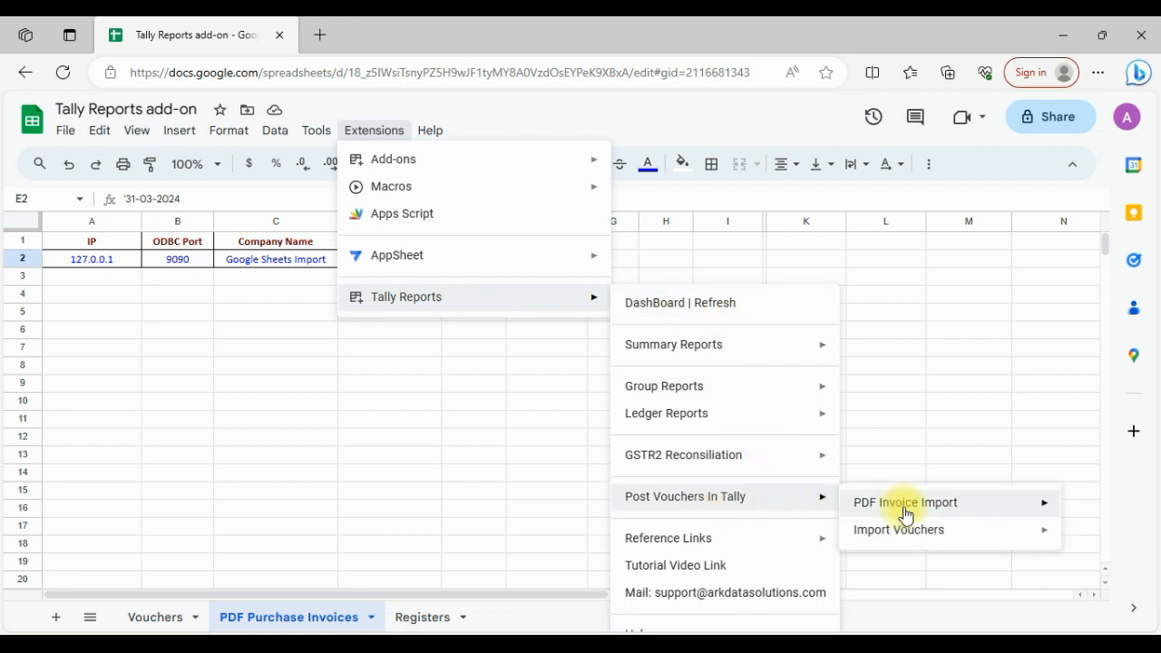
{"action": "mouse_move", "coordinate": [906, 515]}
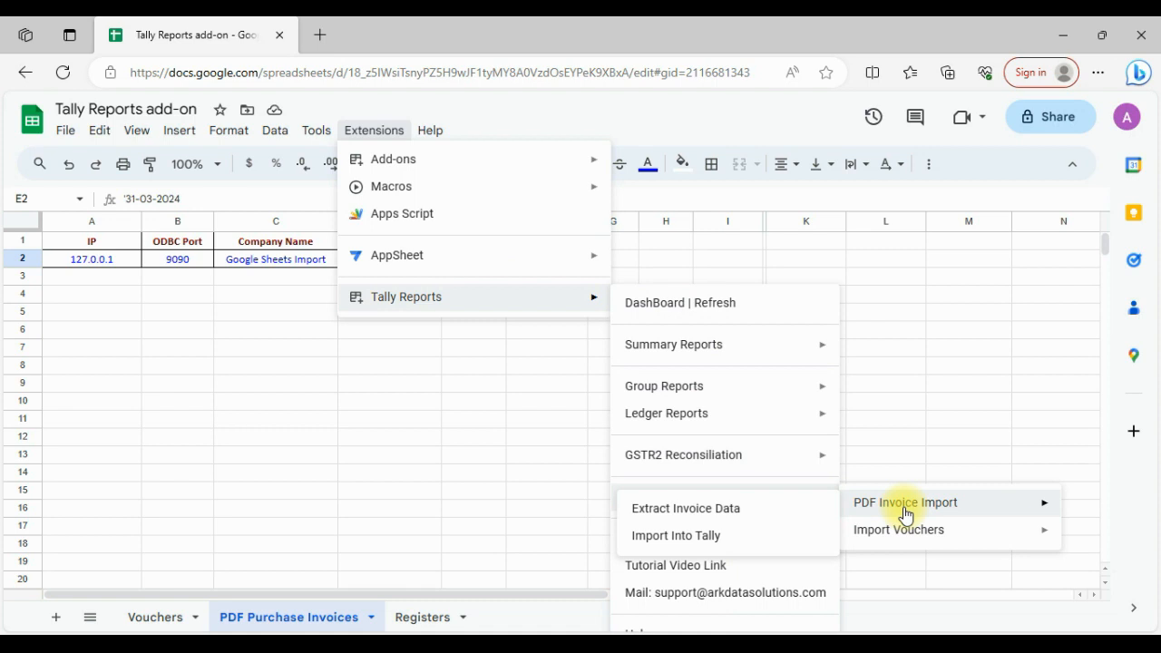
{"action": "left_click", "coordinate": [720, 516]}
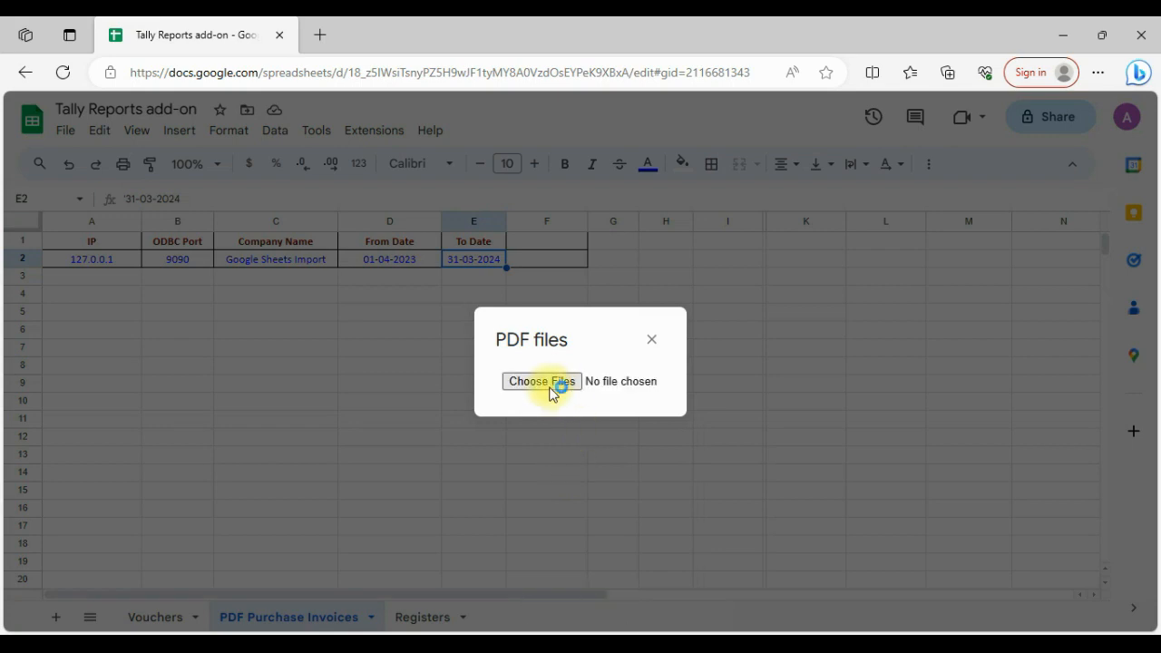
{"action": "left_click", "coordinate": [551, 384]}
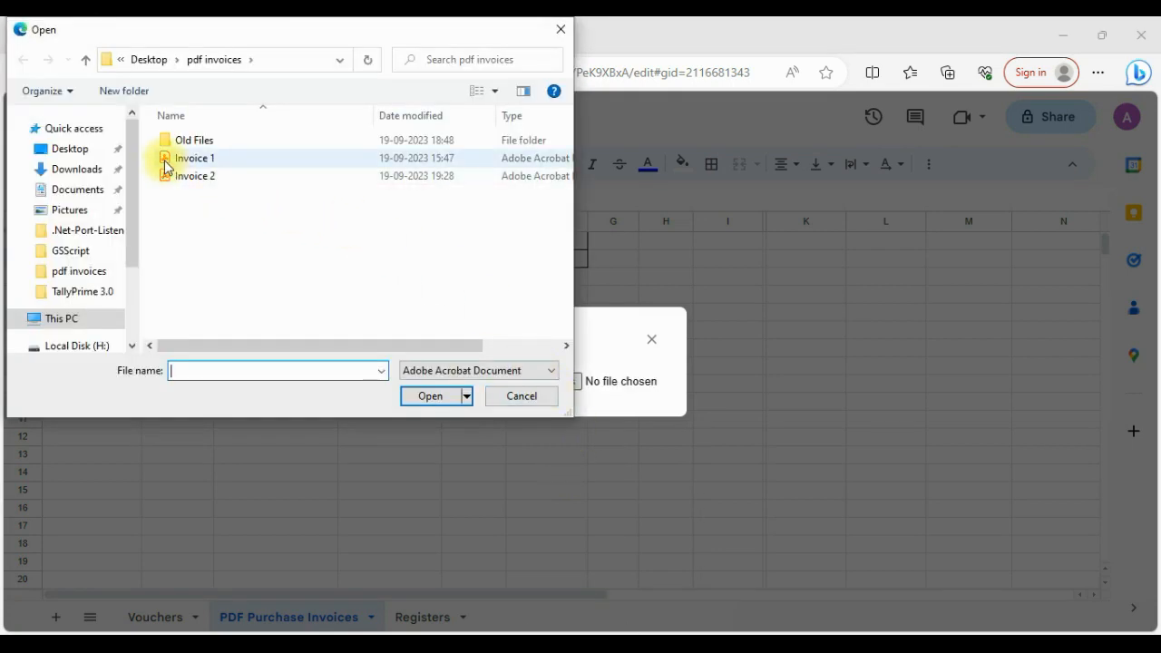
{"action": "left_click", "coordinate": [177, 158]}
{"action": "left_click", "coordinate": [195, 176], "text": "ctrl"}
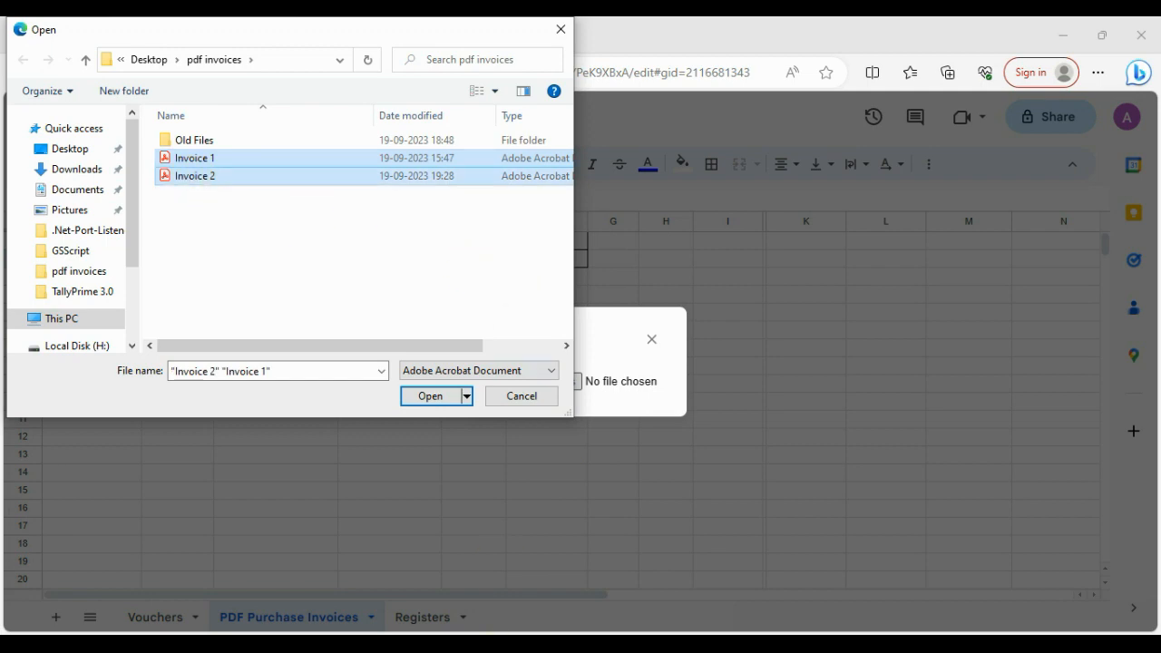
Step: Switch to File Explorer, open the Invoice 1 PDF and review its supplier, item, tax and total details
{"action": "left_click", "coordinate": [485, 628]}
{"action": "left_click", "coordinate": [515, 241]}
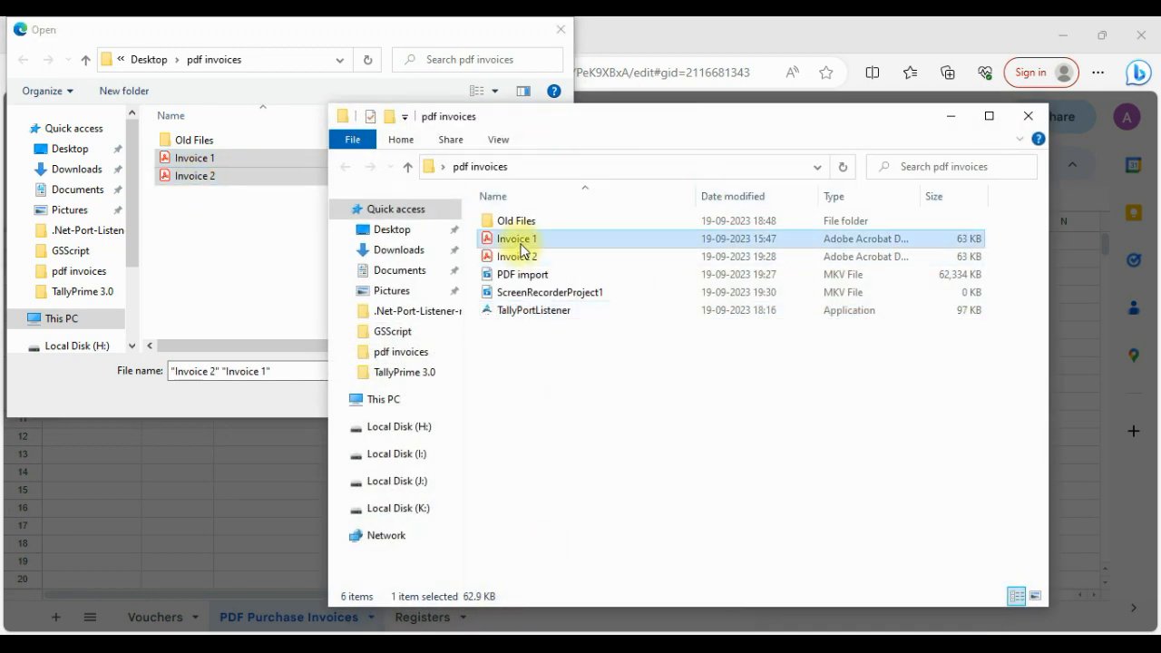
{"action": "double_click", "coordinate": [519, 241]}
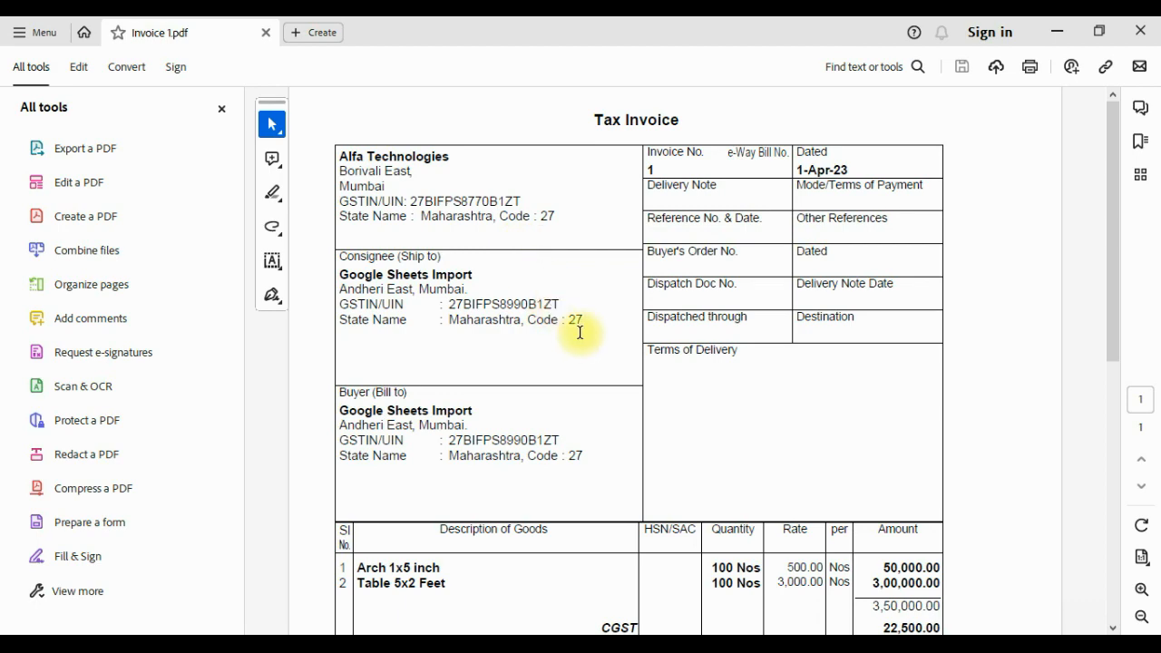
{"action": "scroll", "coordinate": [580, 333], "scroll_direction": "down", "scroll_amount": 3}
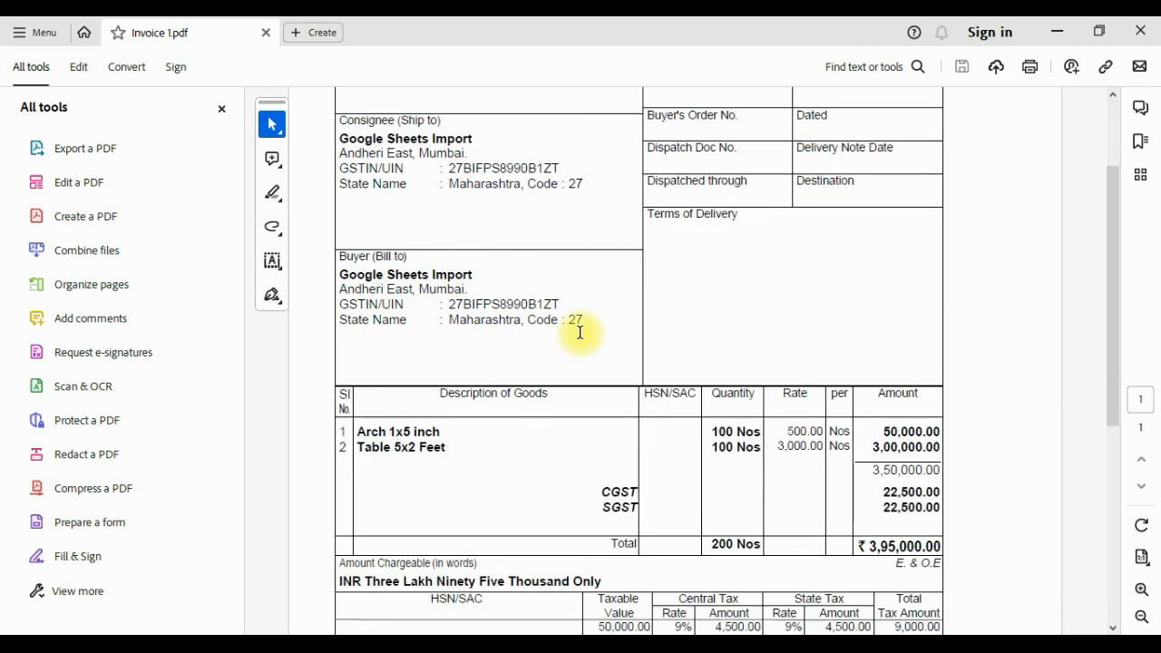
{"action": "scroll", "coordinate": [580, 332], "scroll_direction": "down", "scroll_amount": 3}
{"action": "scroll", "coordinate": [917, 371], "scroll_direction": "down", "scroll_amount": 1}
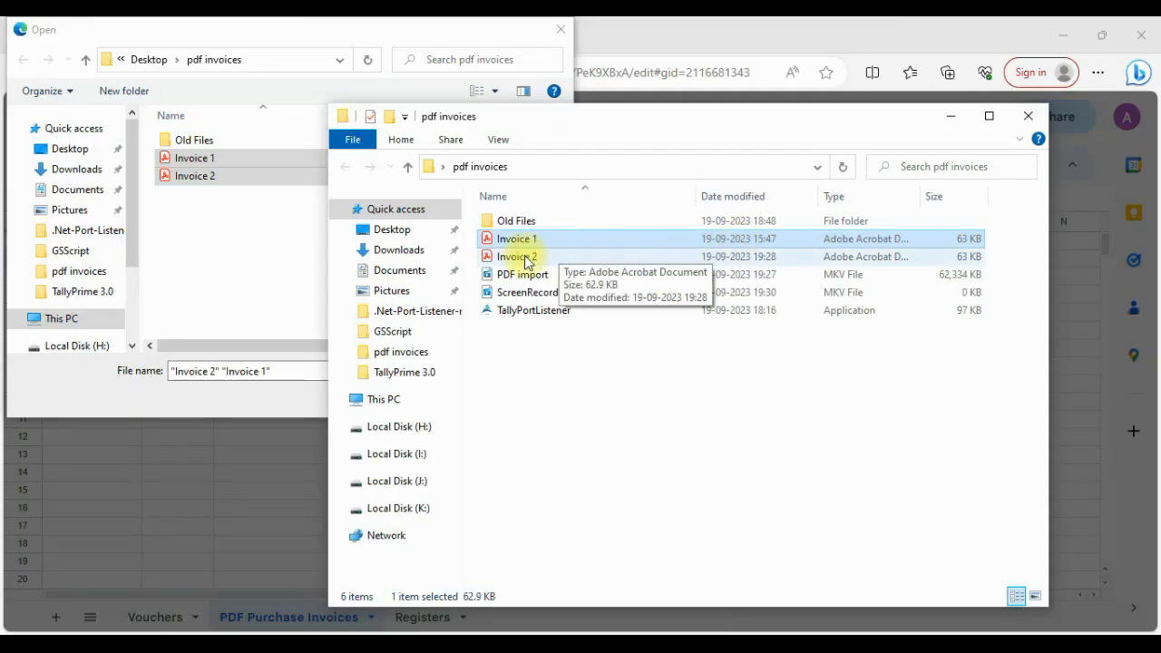
Step: Open the Invoice 2 PDF from the pdf invoices folder, review its supplier, item and IGST details, and close it
{"action": "left_click", "coordinate": [529, 260]}
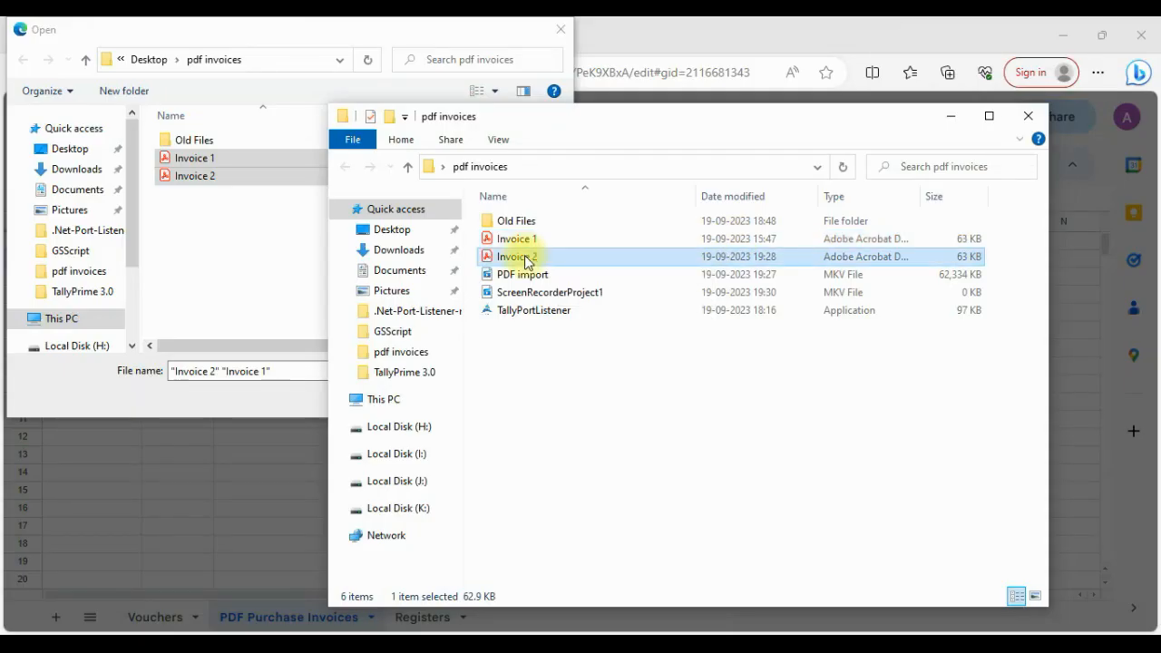
{"action": "double_click", "coordinate": [529, 259]}
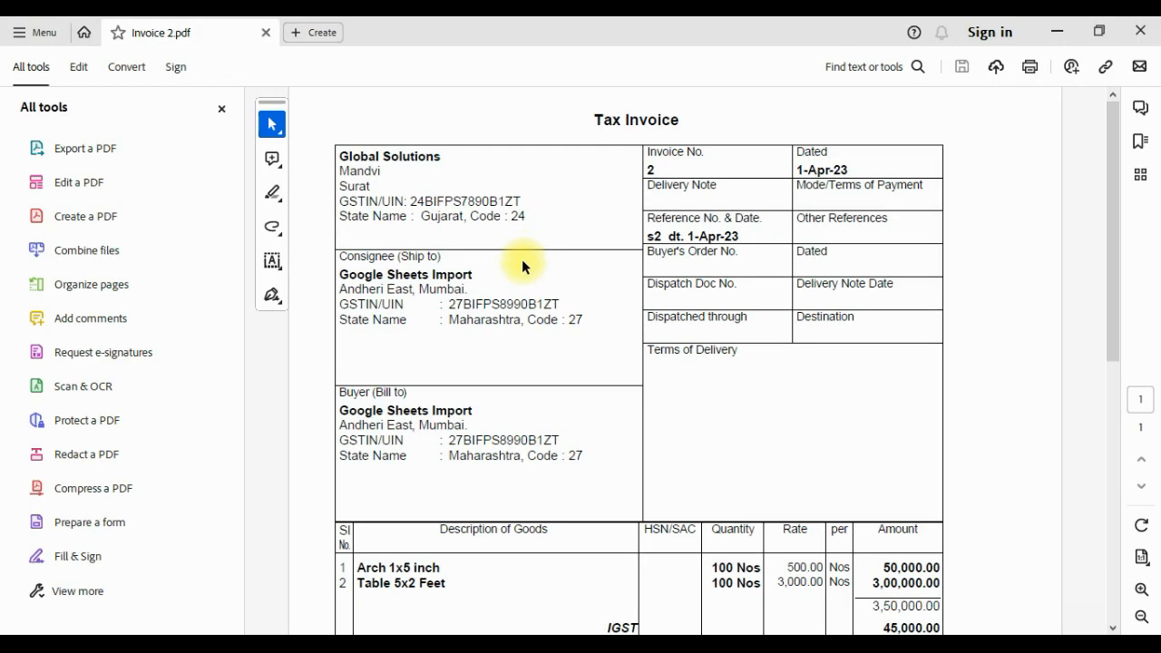
{"action": "scroll", "coordinate": [545, 304], "scroll_direction": "down", "scroll_amount": 3}
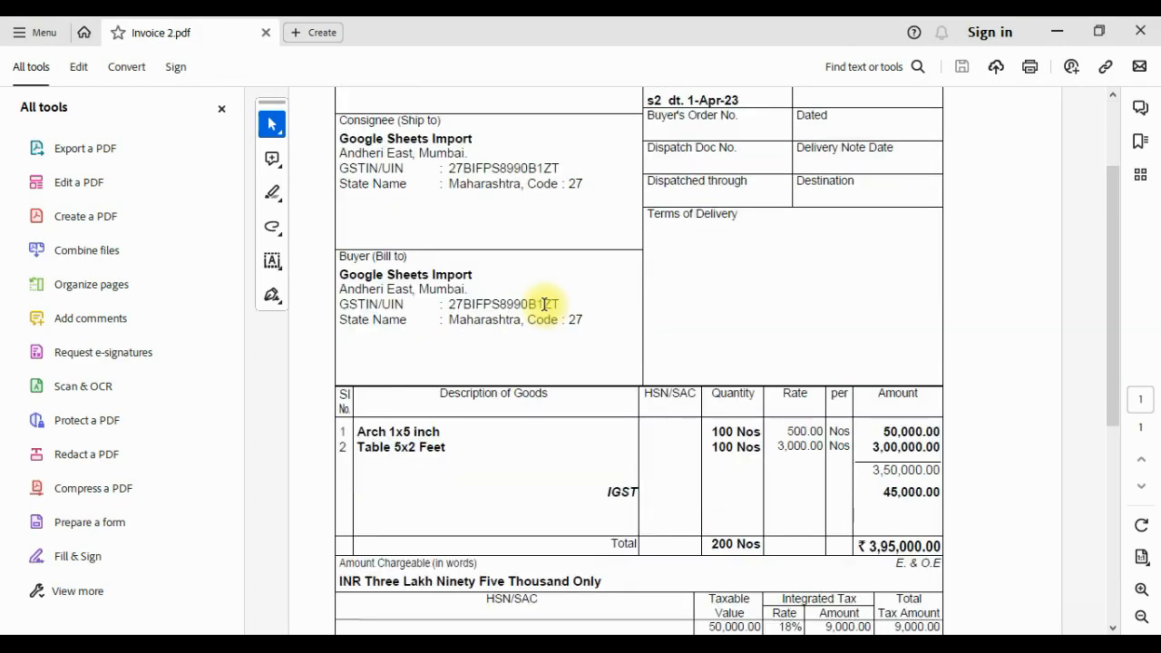
{"action": "scroll", "coordinate": [544, 304], "scroll_direction": "down", "scroll_amount": 2}
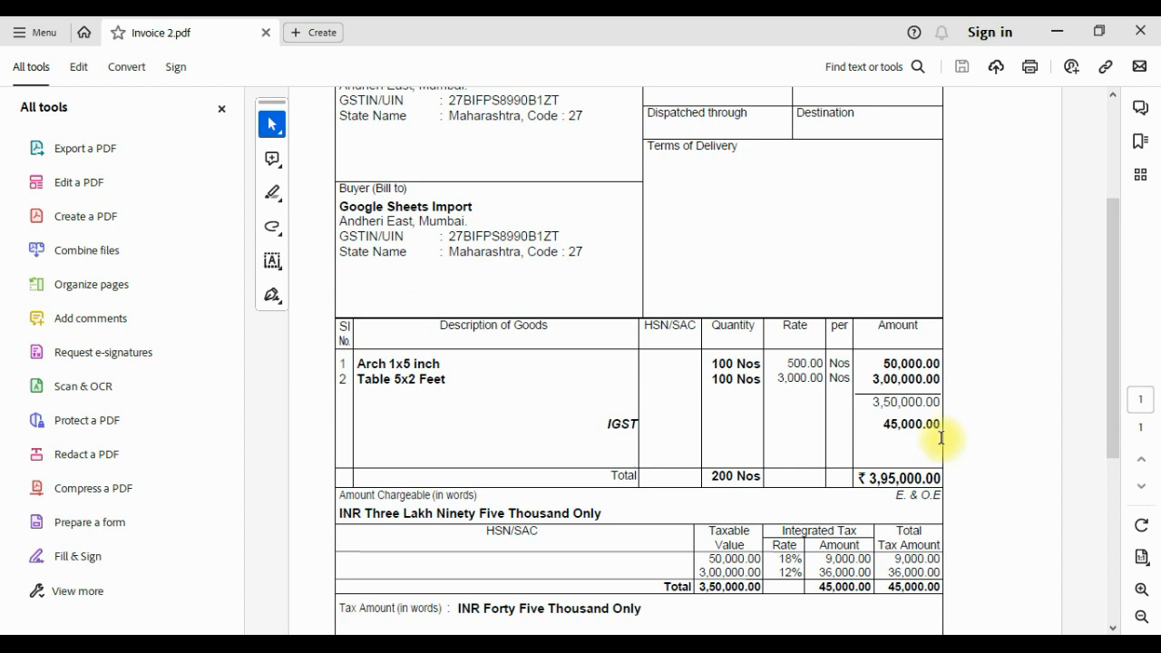
{"action": "scroll", "coordinate": [941, 438], "scroll_direction": "down", "scroll_amount": 3}
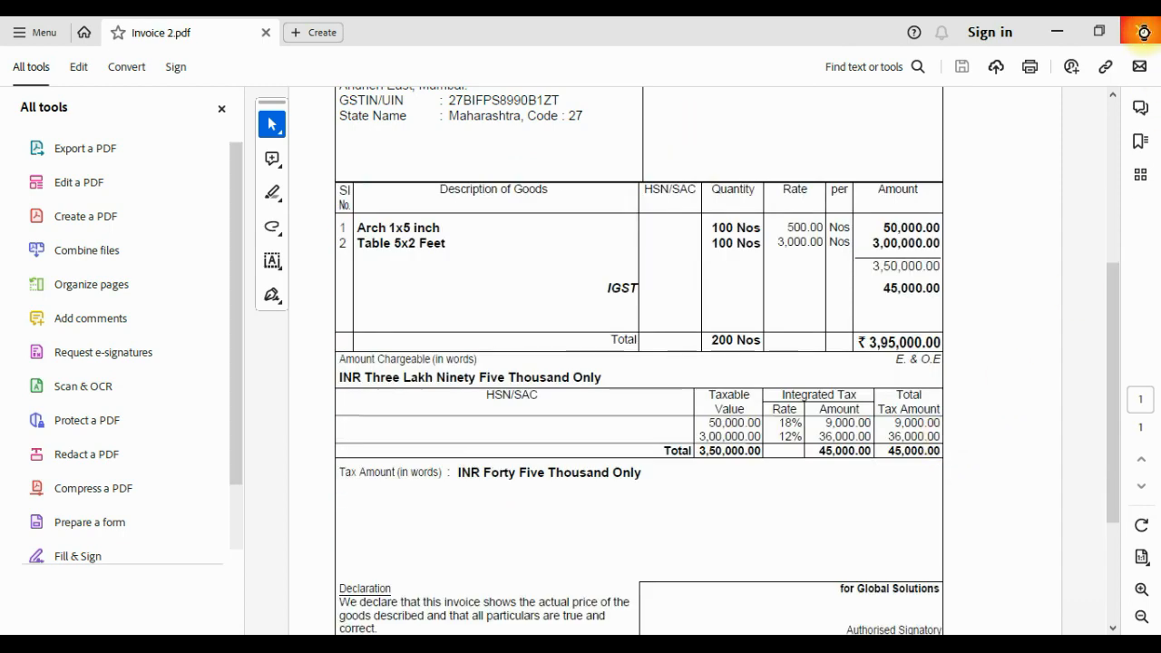
{"action": "left_click", "coordinate": [1143, 33]}
Step: Return to the file selection dialog, select both Invoice 1 and Invoice 2, and load them for data extraction
{"action": "left_click", "coordinate": [227, 278]}
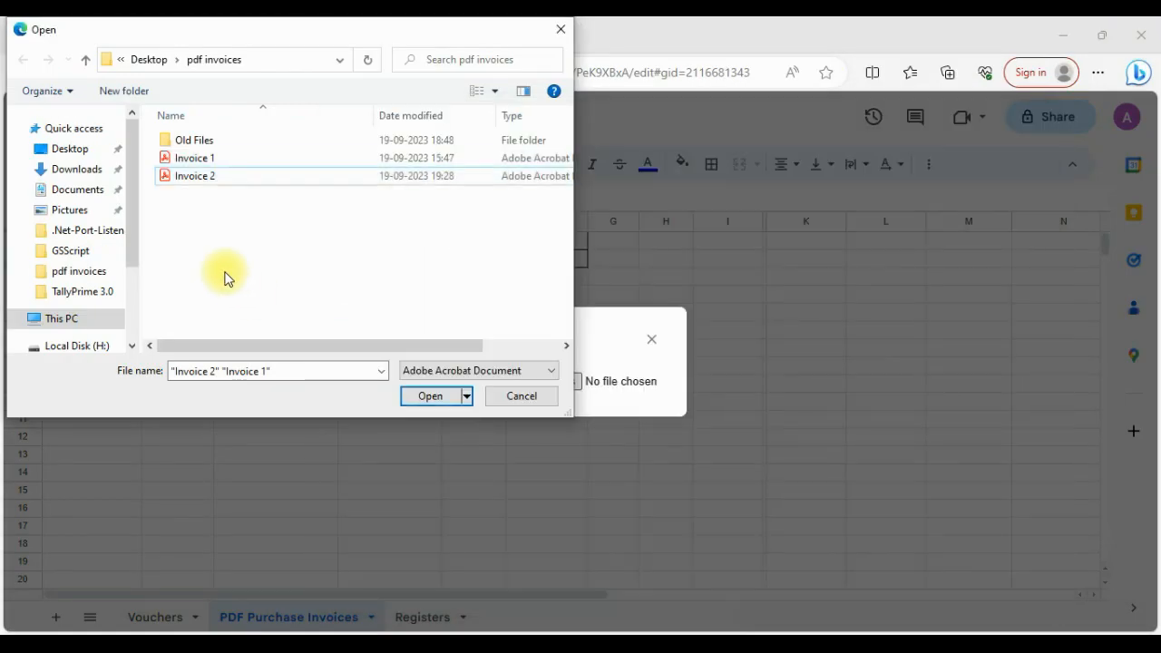
{"action": "left_click", "coordinate": [205, 159]}
{"action": "left_click", "coordinate": [201, 176], "text": "shift"}
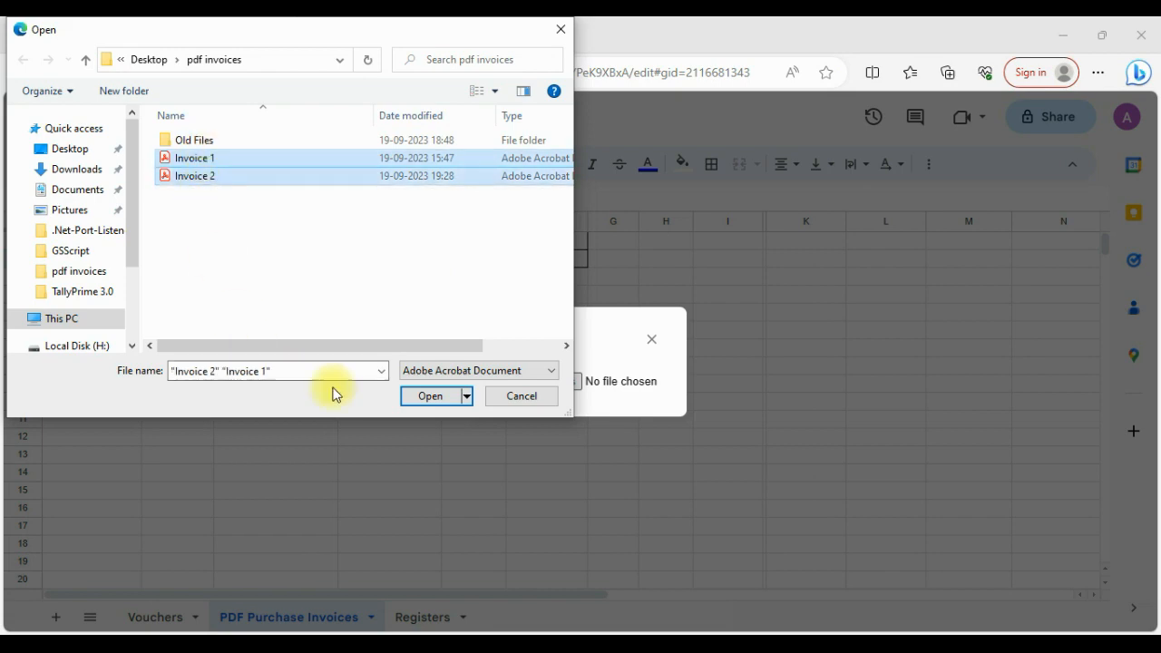
{"action": "left_click", "coordinate": [440, 396]}
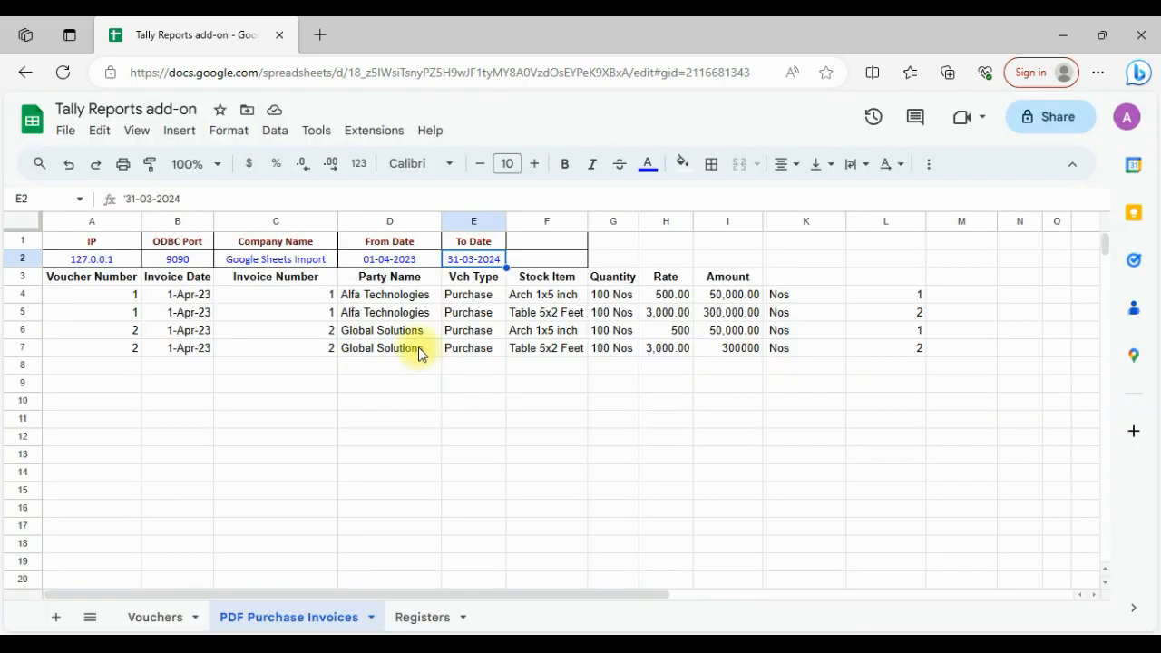
Step: Clear the contents of columns K and L beside the extracted invoice data
{"action": "left_click", "coordinate": [419, 347]}
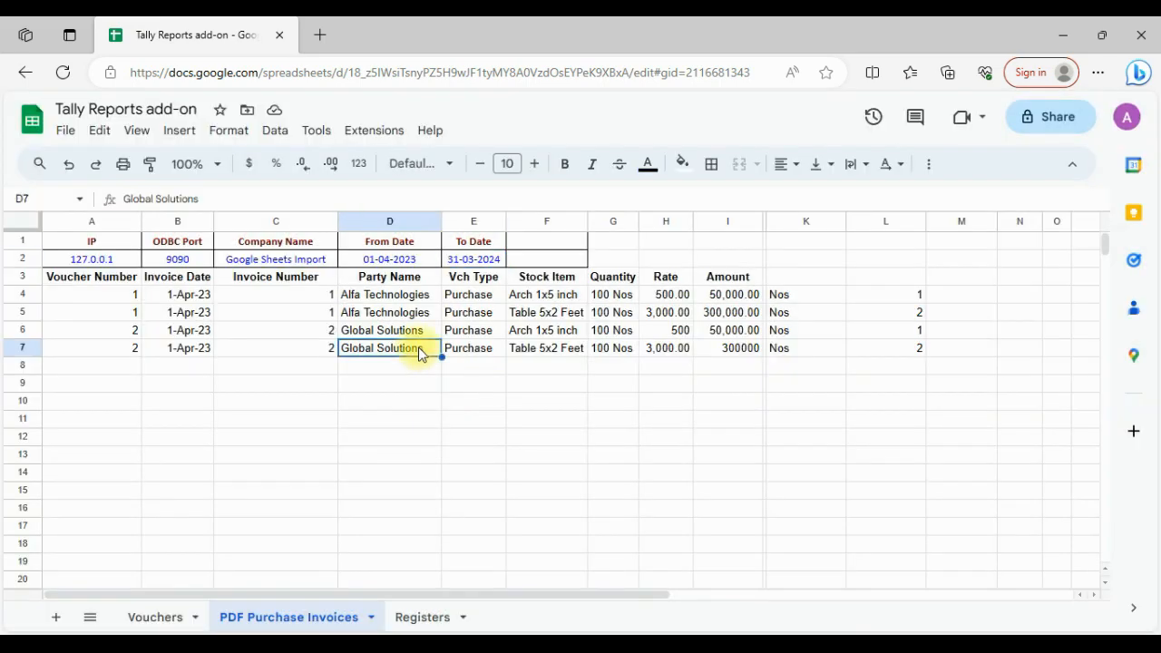
{"action": "left_click", "coordinate": [802, 221]}
{"action": "left_click", "coordinate": [900, 220], "text": "shift"}
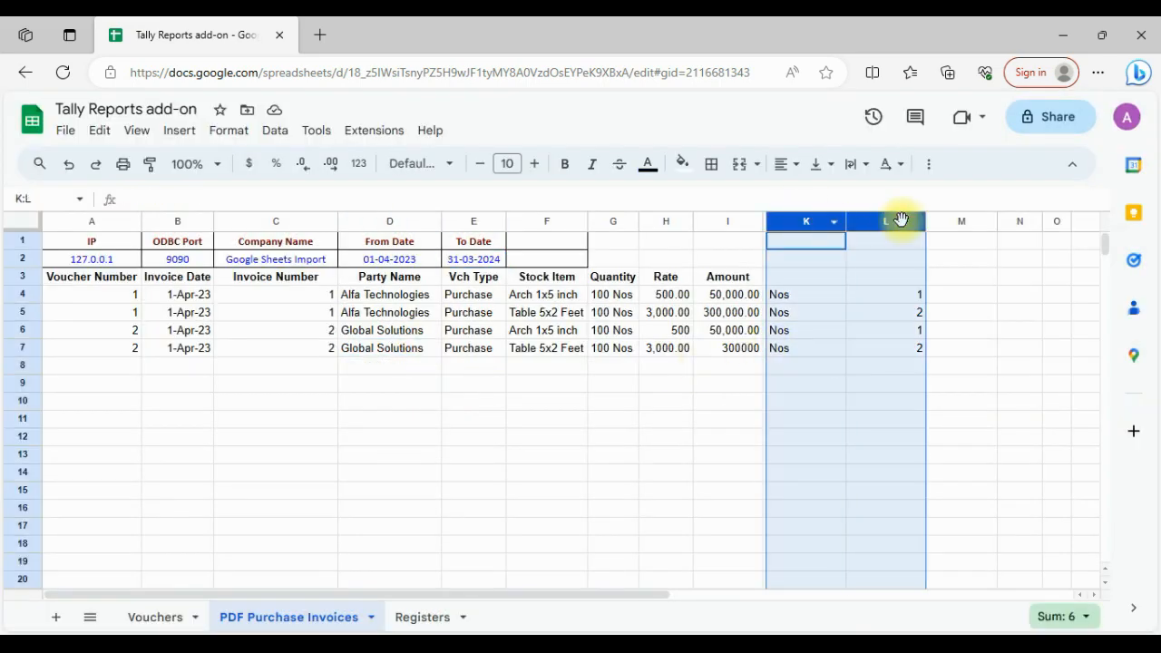
{"action": "key", "text": "Delete"}
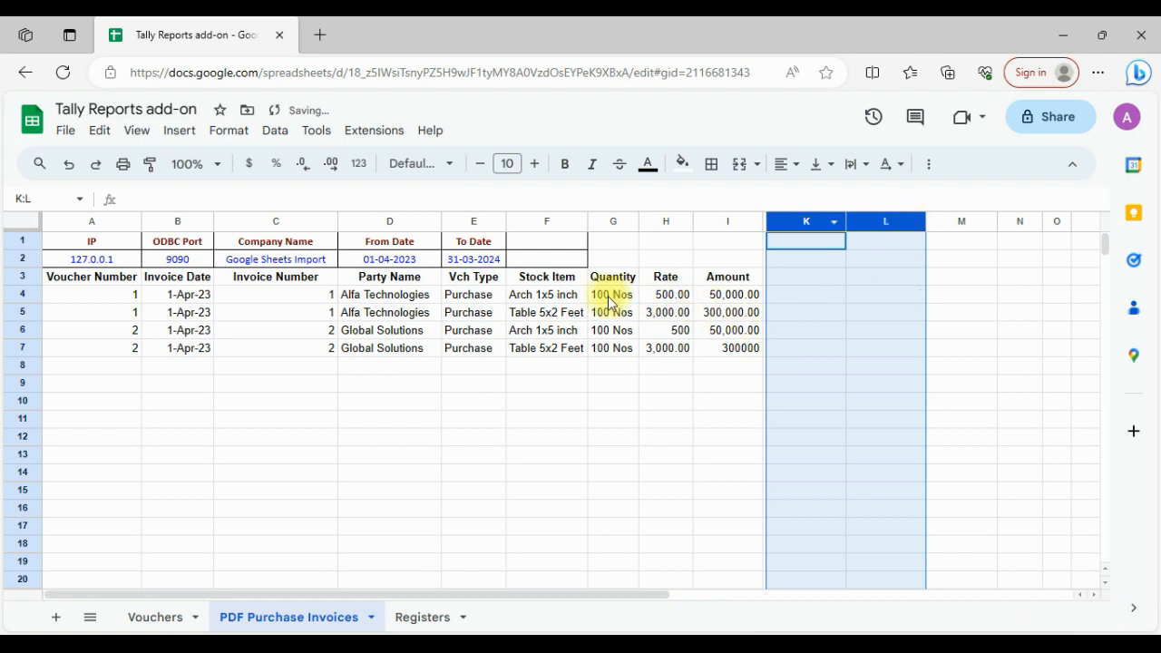
Step: Review the voucher type, invoice date and party name in the extracted invoice rows
{"action": "left_click", "coordinate": [474, 295]}
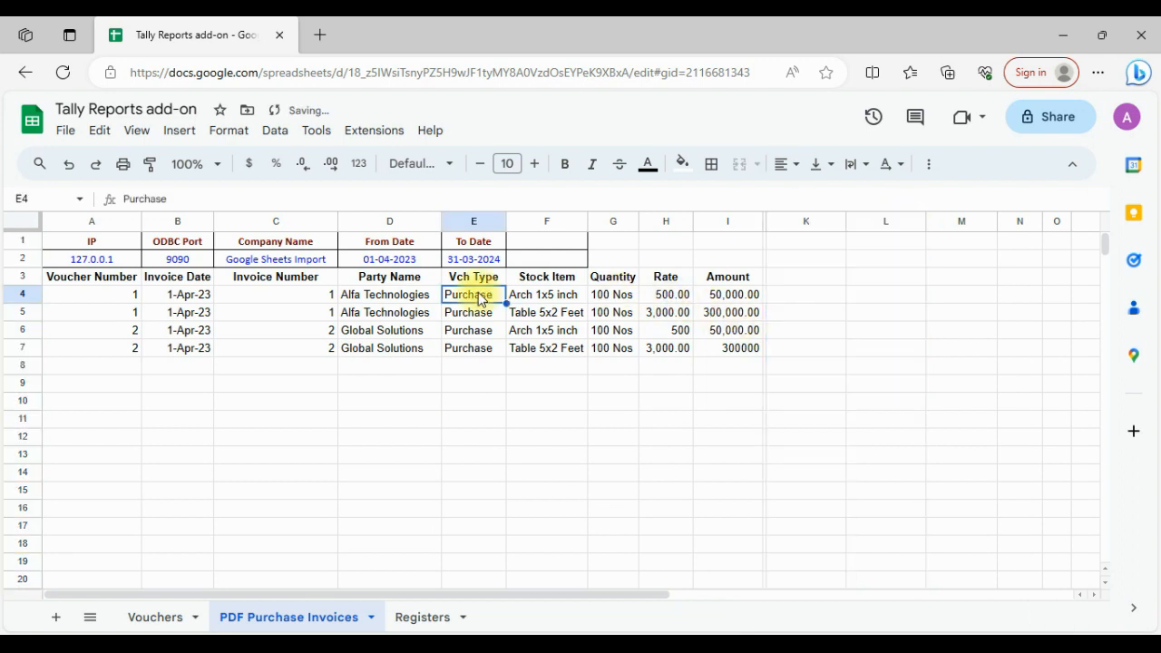
{"action": "left_click", "coordinate": [192, 313]}
{"action": "left_click", "coordinate": [389, 297]}
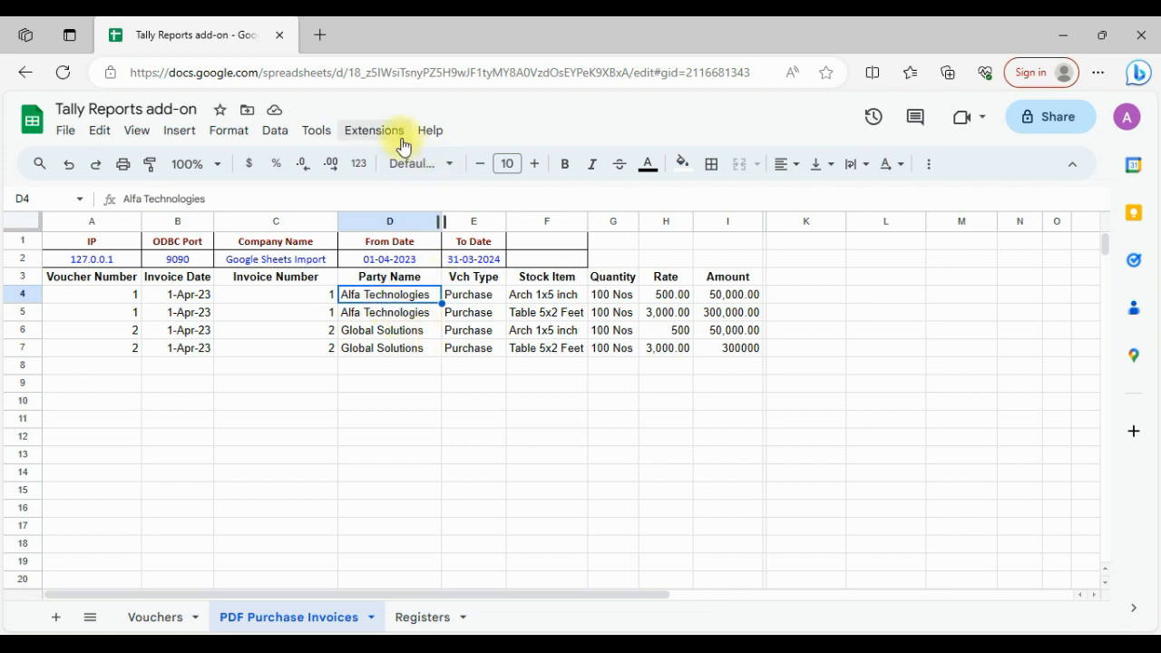
Step: Switch to TallyPrime and check the Day Book for vouchers on 1-Apr-23, then return to the Gateway of Tally
{"action": "left_click", "coordinate": [419, 641]}
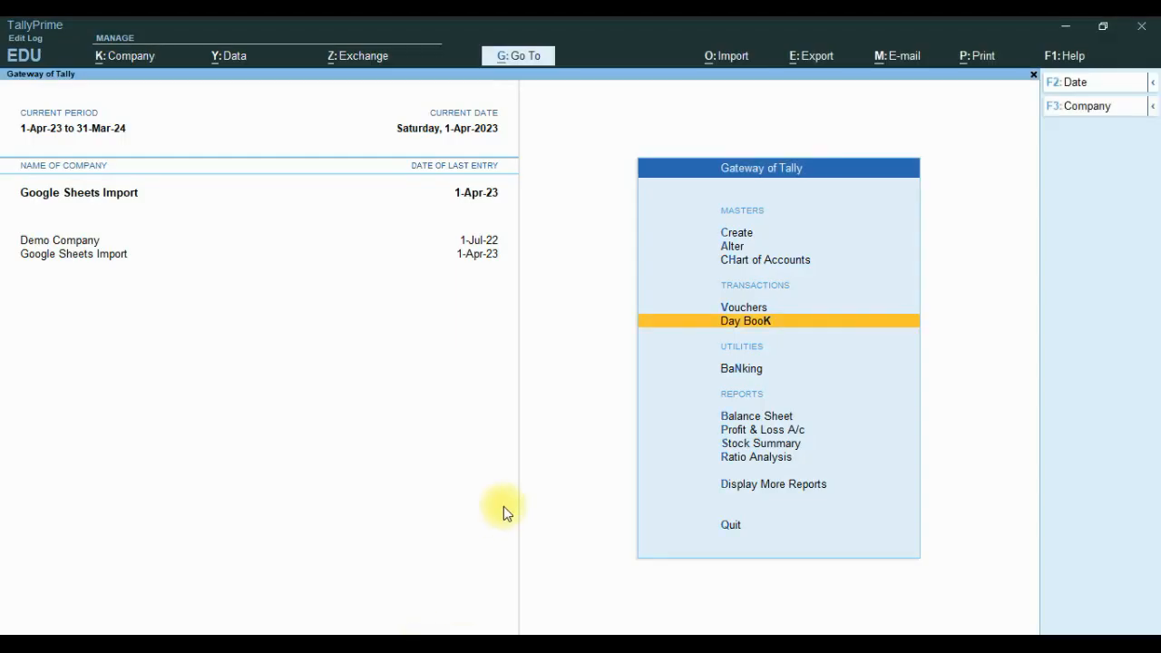
{"action": "key", "text": "Return"}
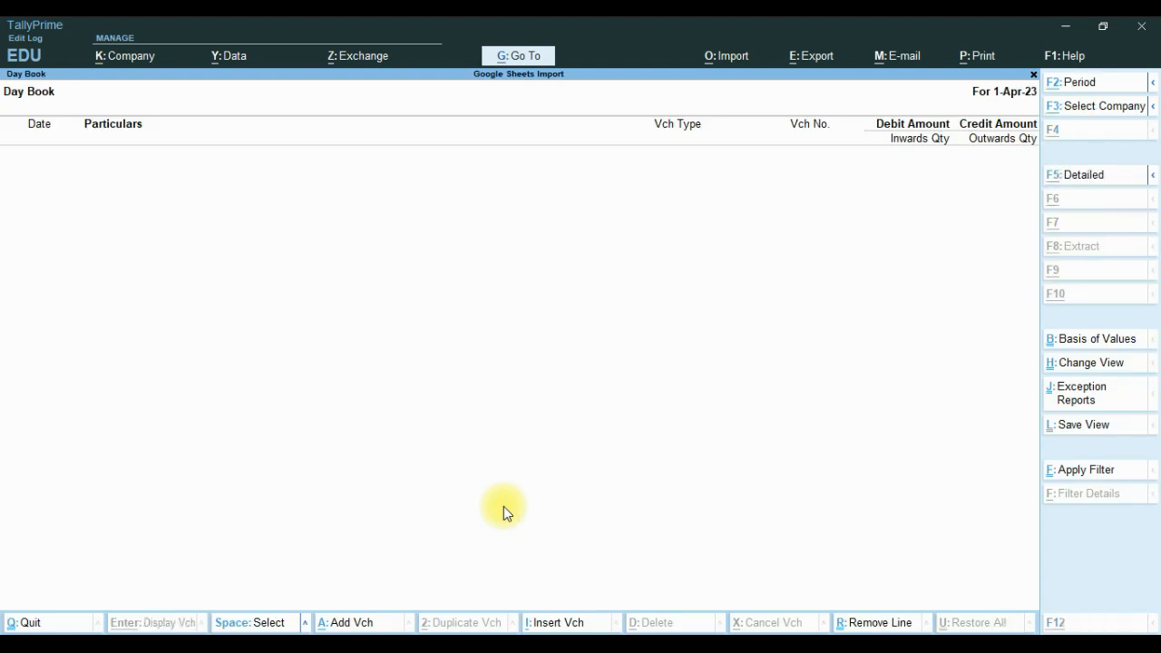
{"action": "key", "text": "alt+F2"}
{"action": "key", "text": "space"}
{"action": "key", "text": "Return"}
{"action": "key", "text": "Return"}
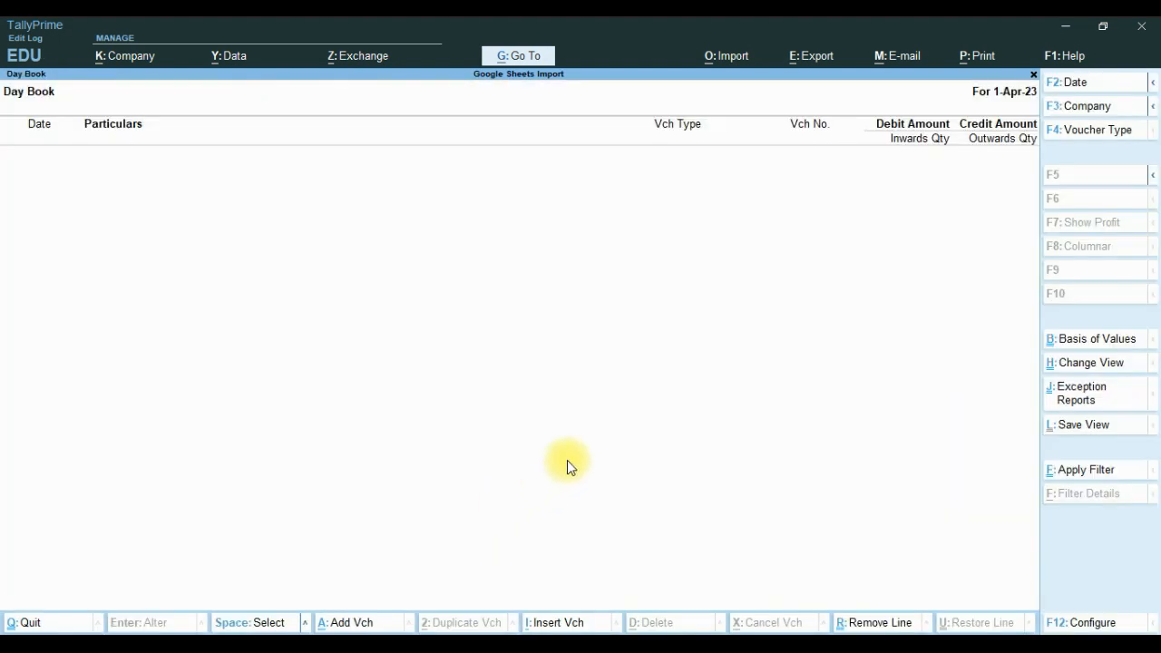
{"action": "key", "text": "Escape"}
Step: Switch to Google Sheets and import the extracted PDF invoices into Tally with the Tally Reports add-on
{"action": "left_click", "coordinate": [407, 642]}
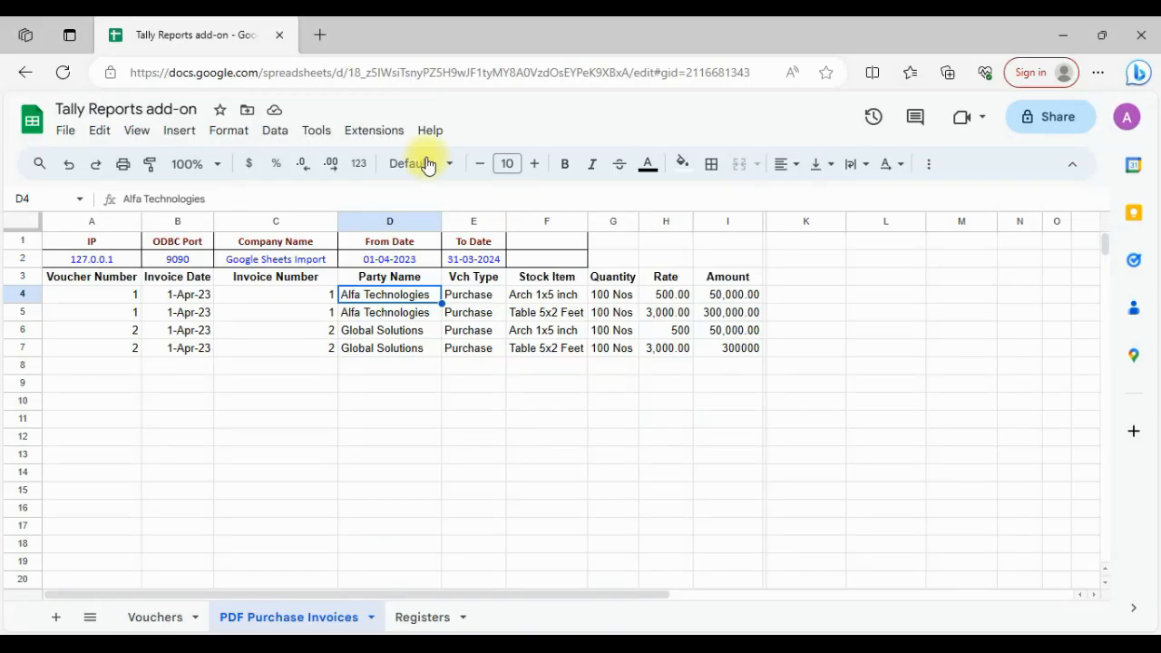
{"action": "left_click", "coordinate": [374, 130]}
{"action": "mouse_move", "coordinate": [498, 299]}
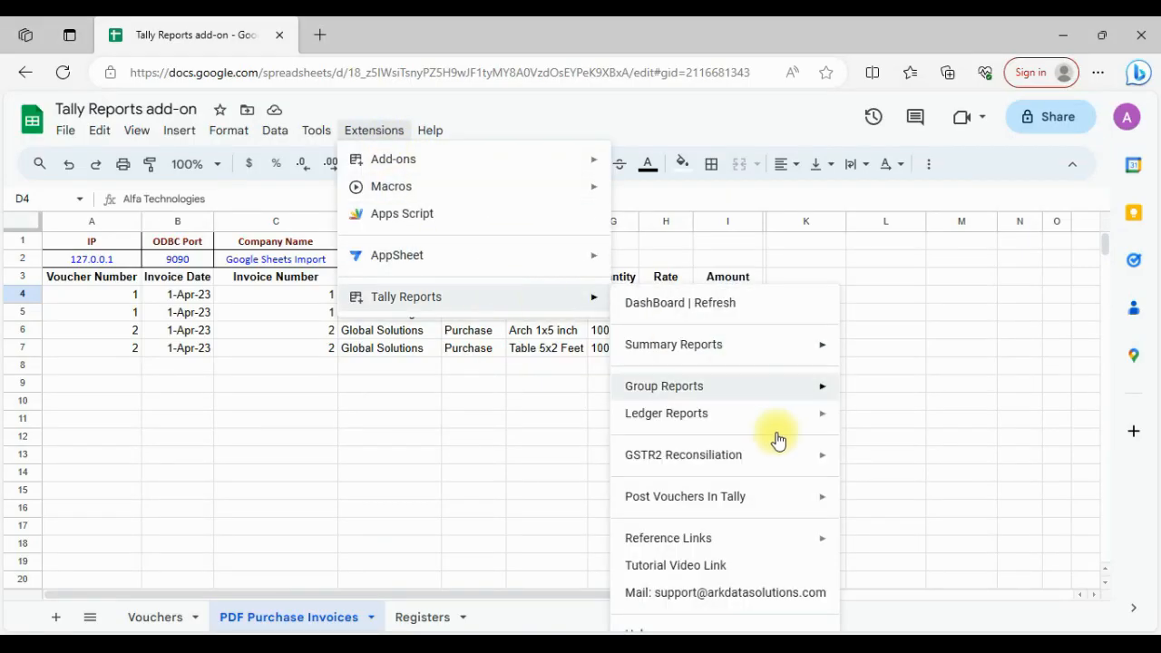
{"action": "mouse_move", "coordinate": [783, 501]}
{"action": "mouse_move", "coordinate": [984, 506]}
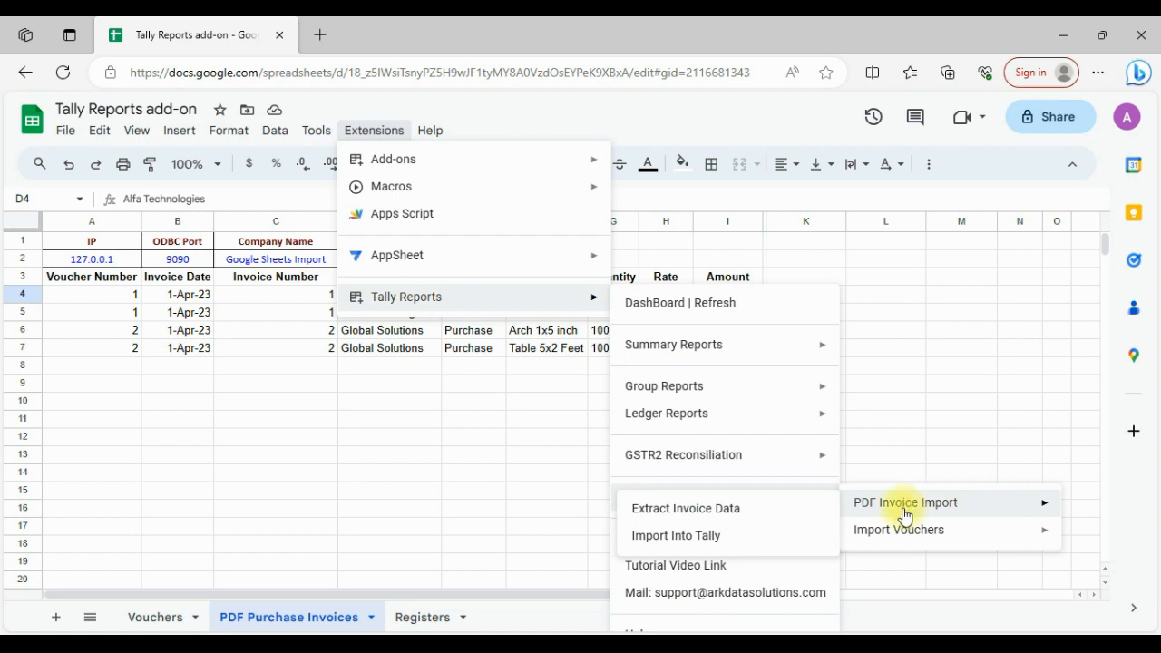
{"action": "left_click", "coordinate": [672, 536]}
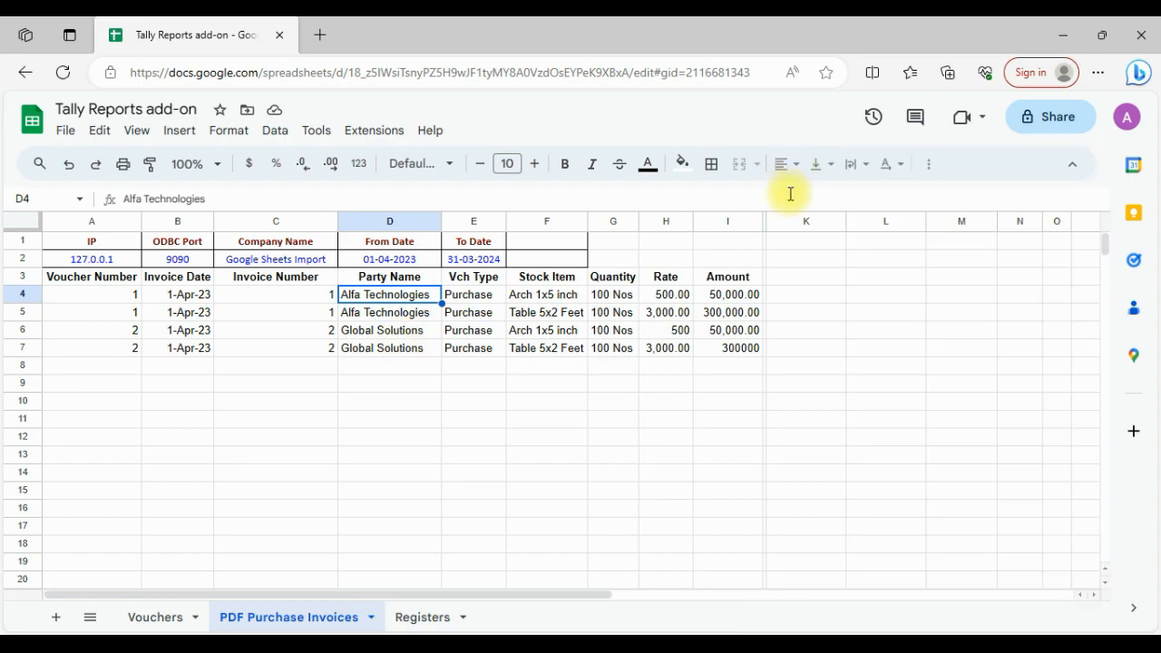
Step: Switch to TallyPrime and open the Alfa Technologies purchase voucher from the Day Book
{"action": "left_click", "coordinate": [446, 649]}
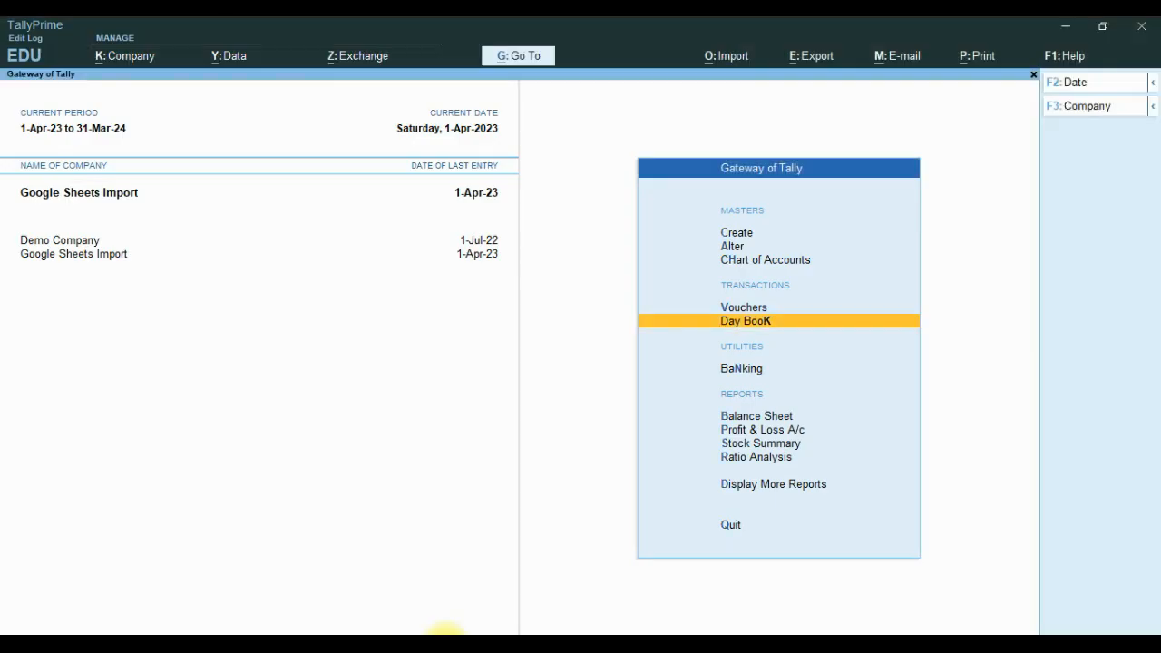
{"action": "key", "text": "Return"}
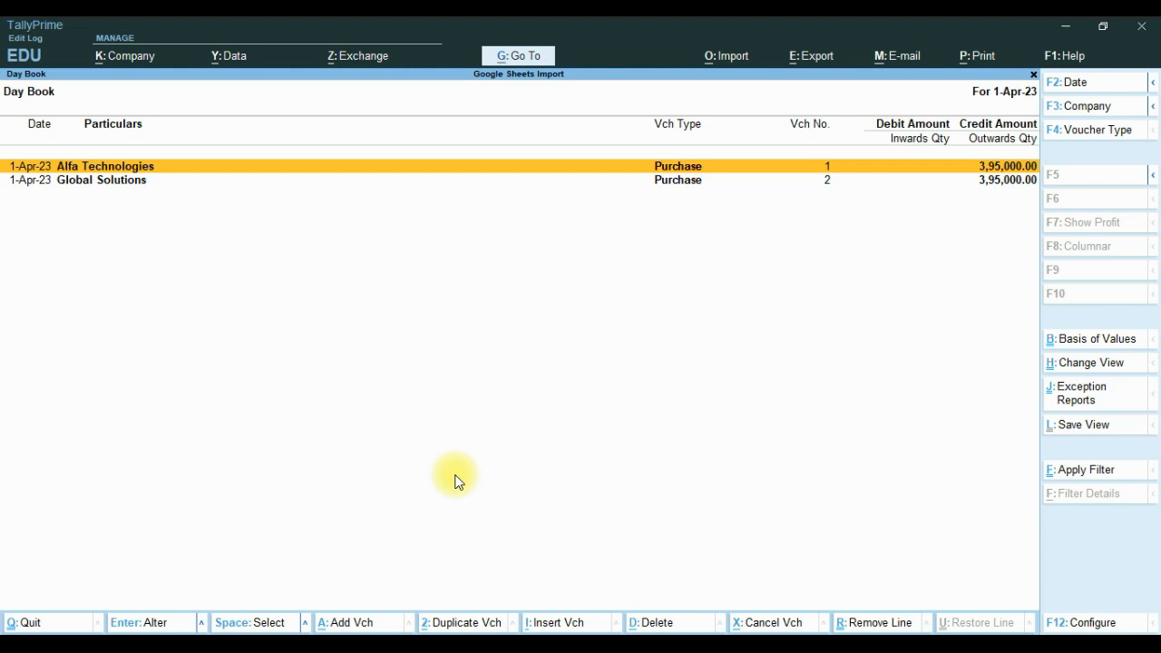
{"action": "key", "text": "Return"}
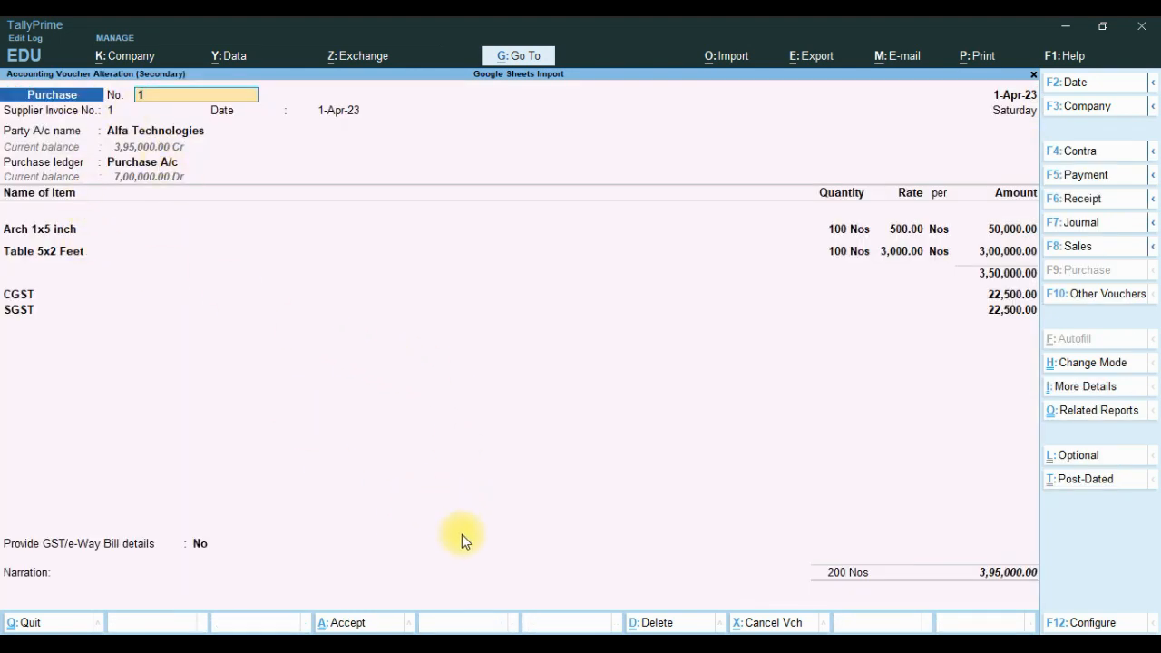
Step: Switch to File Explorer and open the Invoice 1 PDF to compare it with the Alfa Technologies purchase voucher
{"action": "key", "text": "alt+Tab"}
{"action": "left_click", "coordinate": [519, 239]}
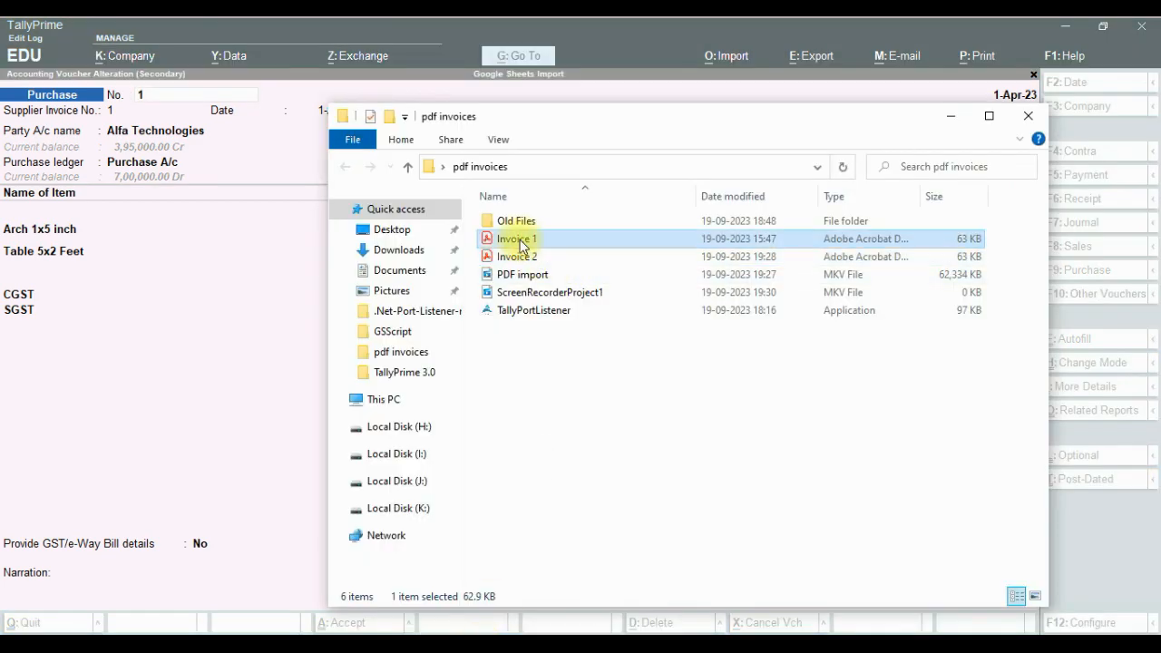
{"action": "double_click", "coordinate": [520, 239]}
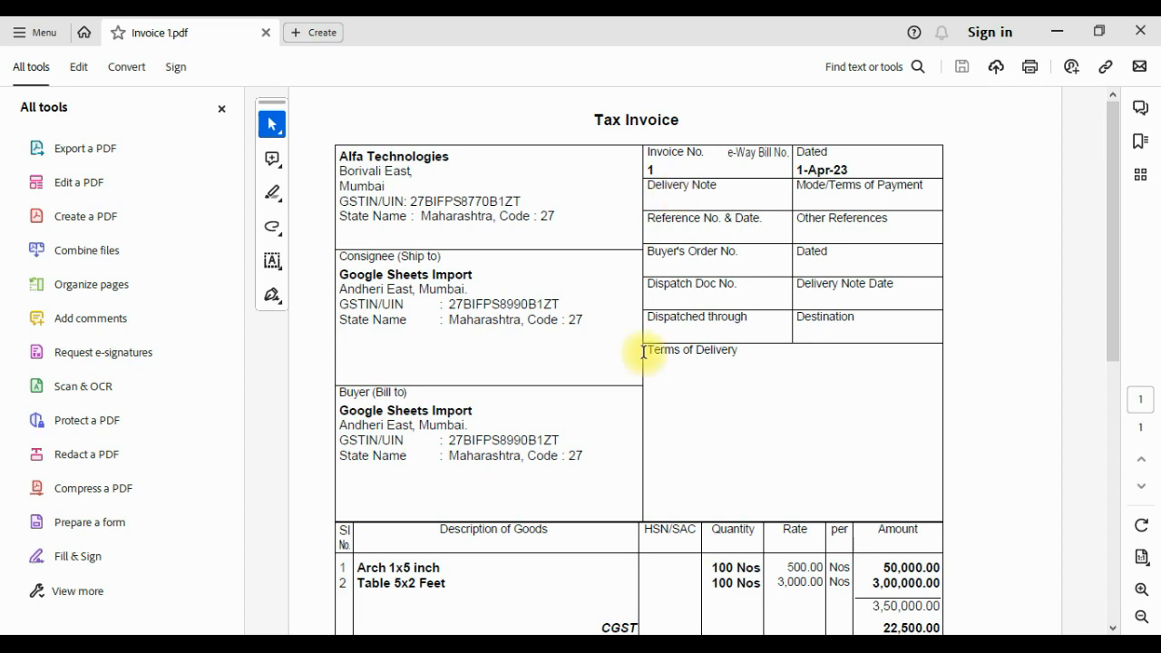
Step: Compare the items, CGST and SGST in TallyPrime's Alfa Technologies purchase voucher with those in the Invoice 1 PDF
{"action": "key", "text": "alt+Tab"}
{"action": "key", "text": "alt+Tab"}
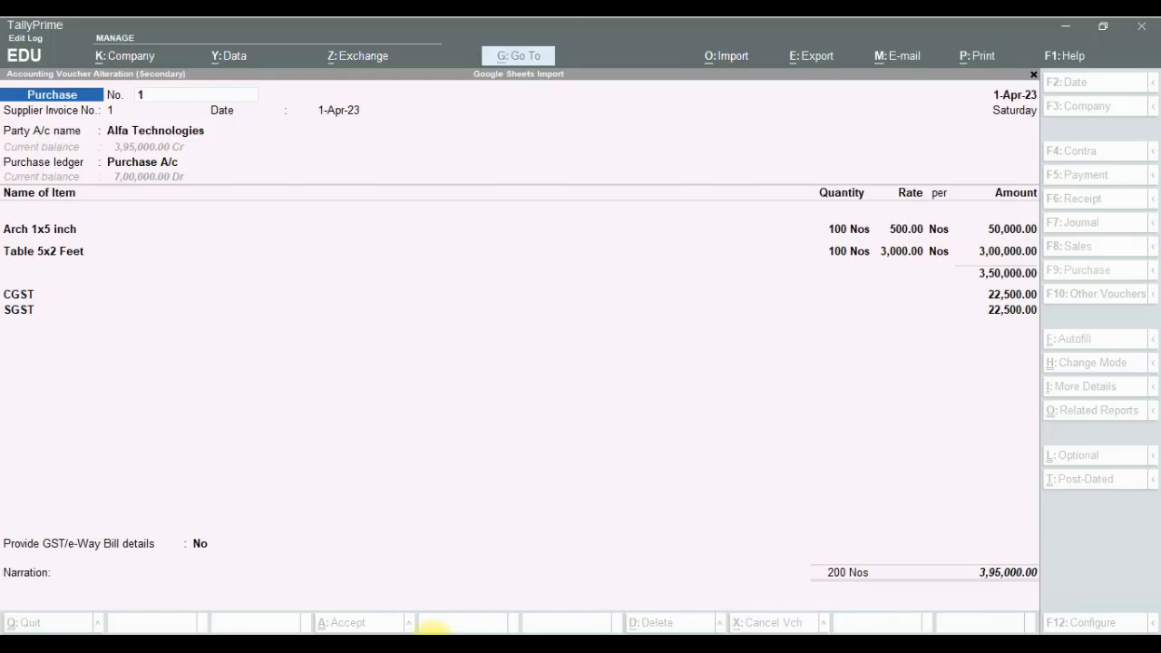
{"action": "key", "text": "alt+Tab"}
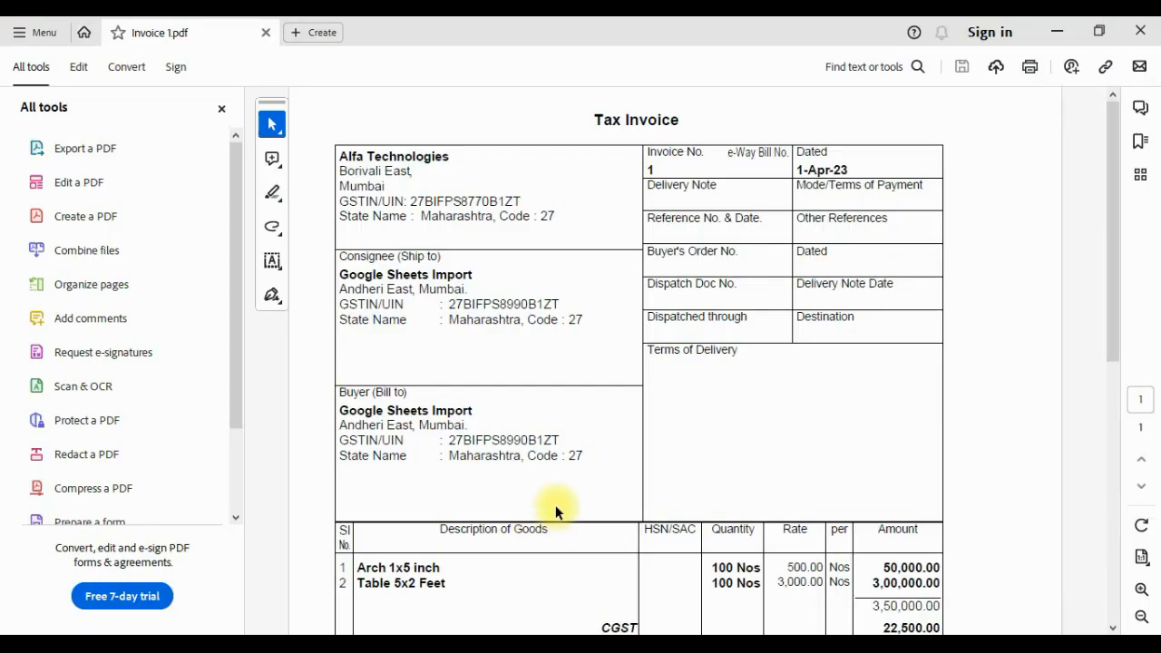
{"action": "scroll", "coordinate": [773, 423], "scroll_direction": "down", "scroll_amount": 5}
{"action": "key", "text": "alt+Tab"}
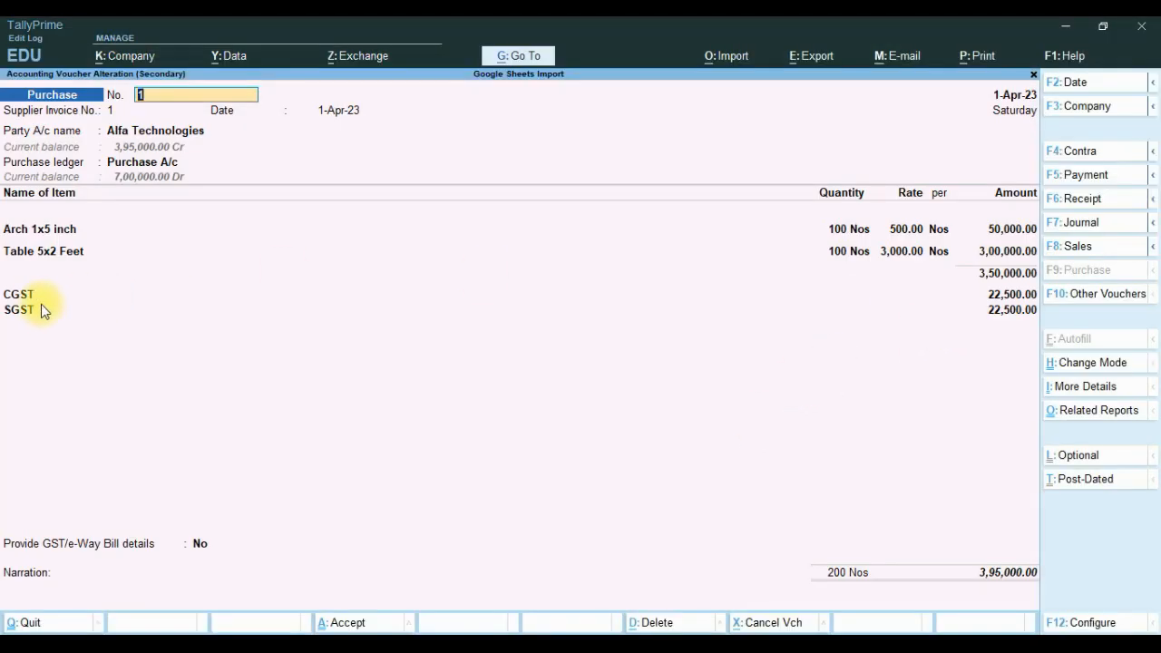
{"action": "left_click", "coordinate": [1016, 295]}
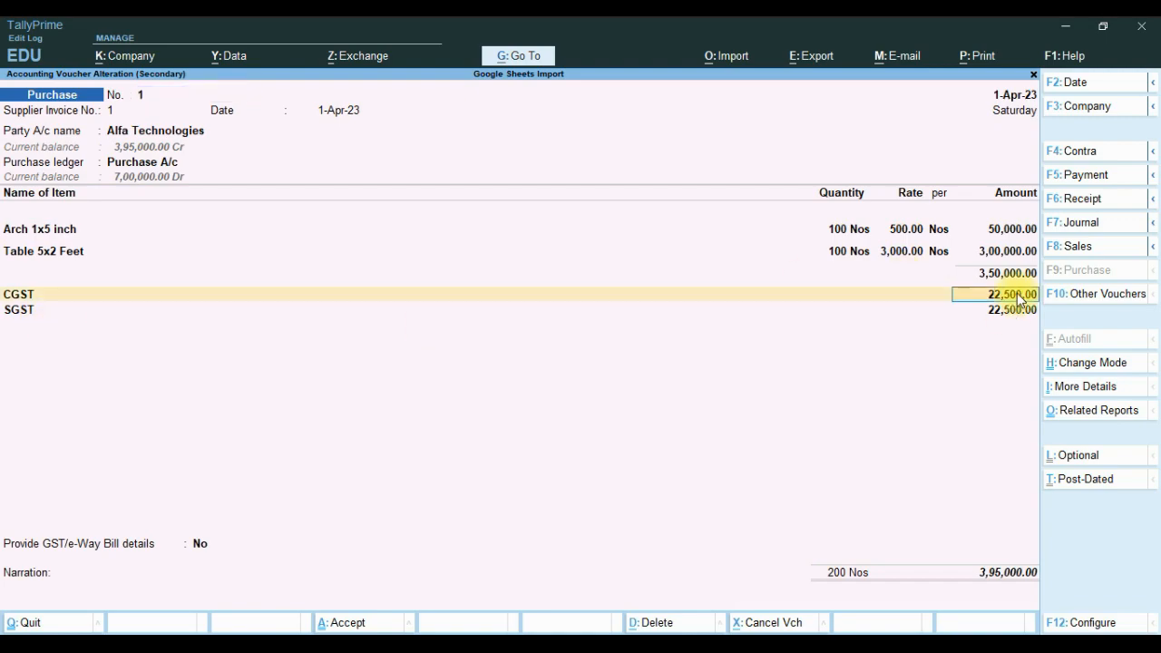
{"action": "key", "text": "alt+Tab"}
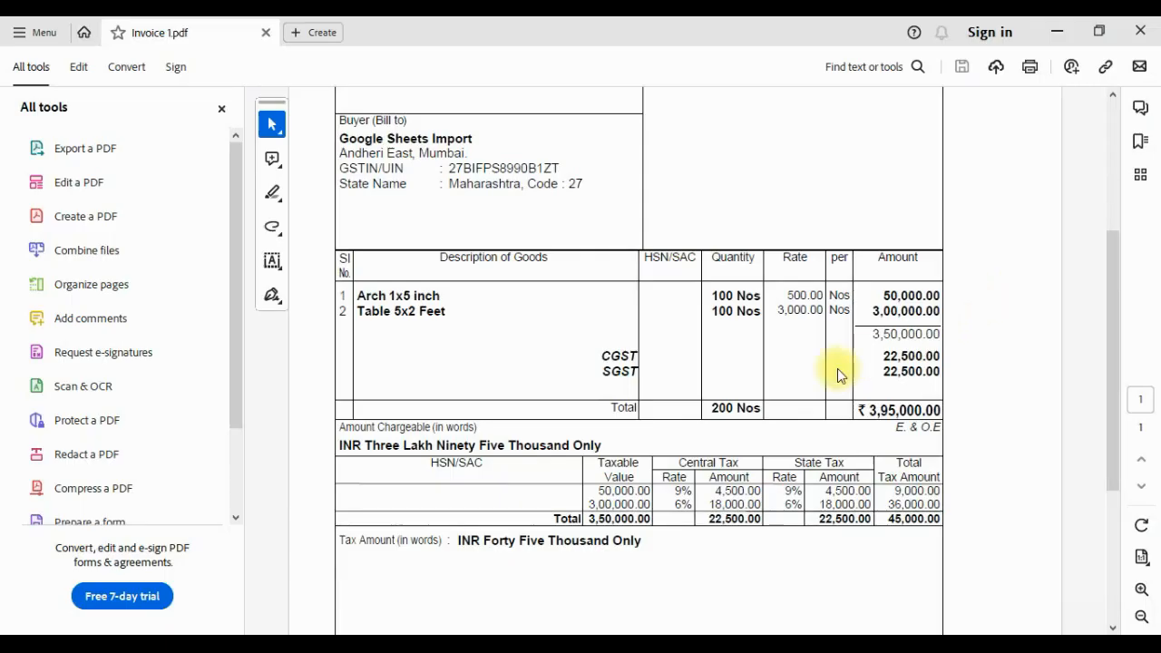
Step: Switch to TallyPrime, view the GST - Tax Analysis report for the Alfa Technologies voucher, and return to the Day Book
{"action": "key", "text": "alt+Tab"}
{"action": "left_click", "coordinate": [1102, 411]}
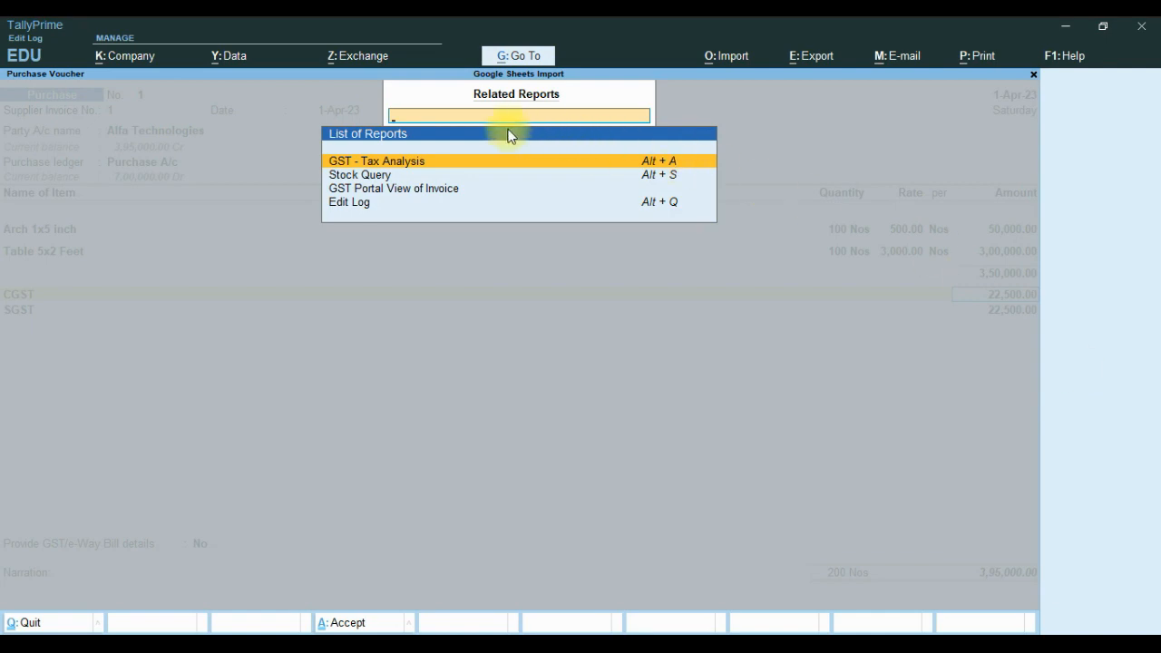
{"action": "left_click", "coordinate": [421, 163]}
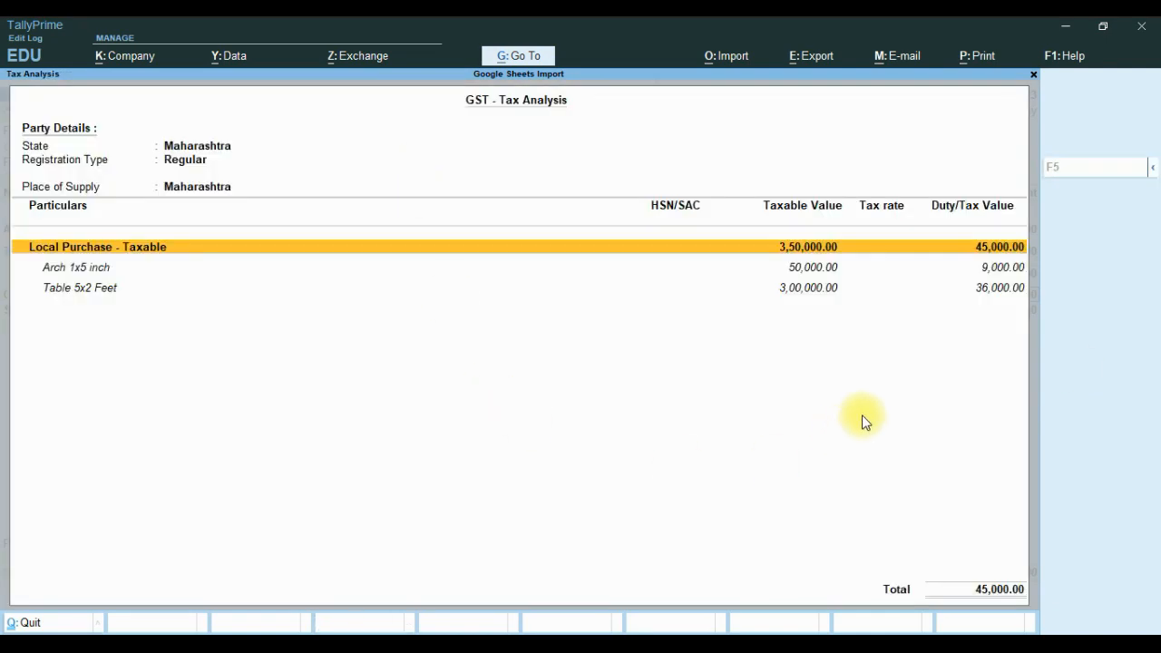
{"action": "key", "text": "Escape"}
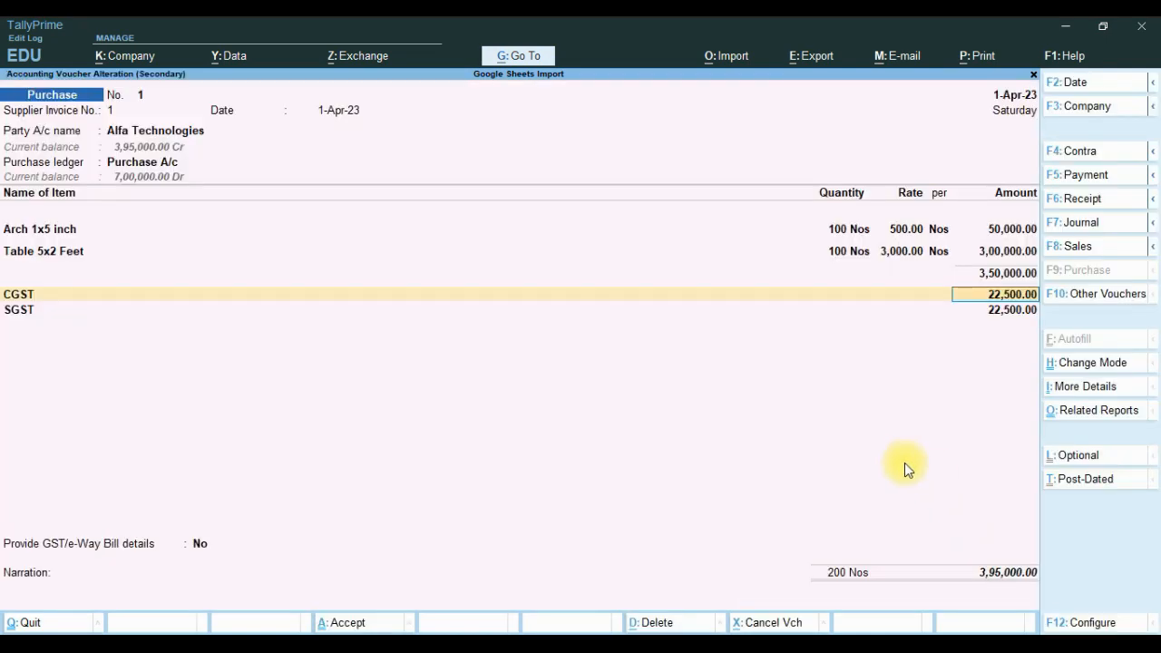
{"action": "key", "text": "Escape"}
{"action": "key", "text": "Return"}
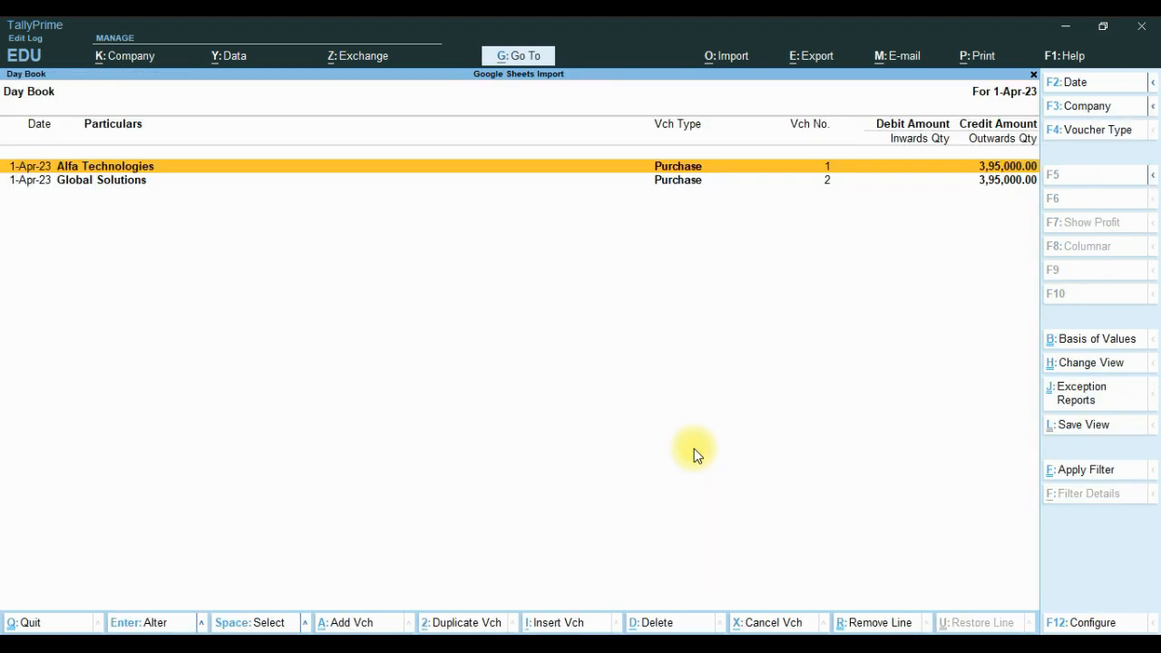
Step: Open the Global Solutions purchase voucher from the Day Book and the Invoice 2 PDF from the pdf invoices folder in File Explorer
{"action": "key", "text": "Down"}
{"action": "key", "text": "Return"}
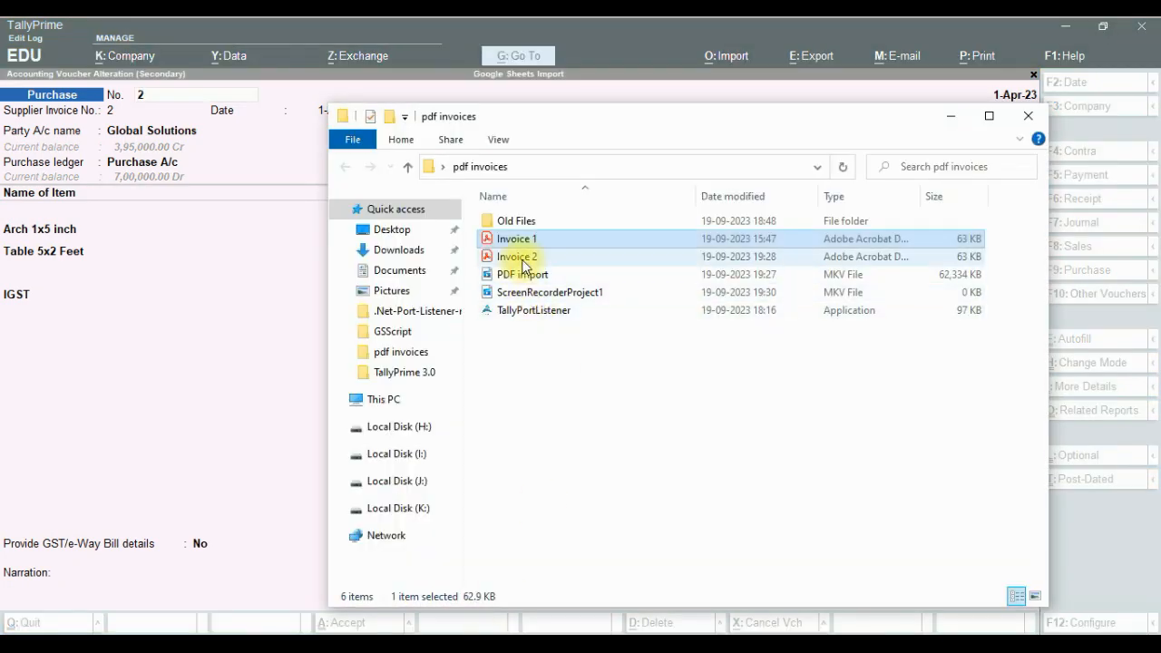
{"action": "left_click", "coordinate": [520, 260]}
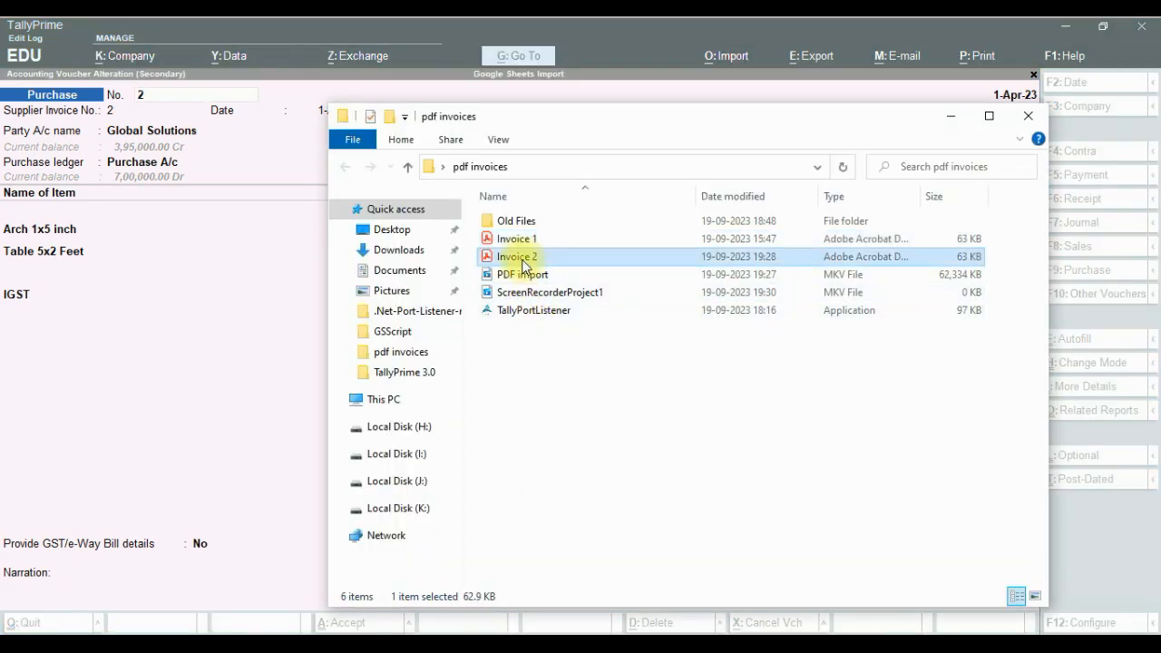
{"action": "double_click", "coordinate": [523, 264]}
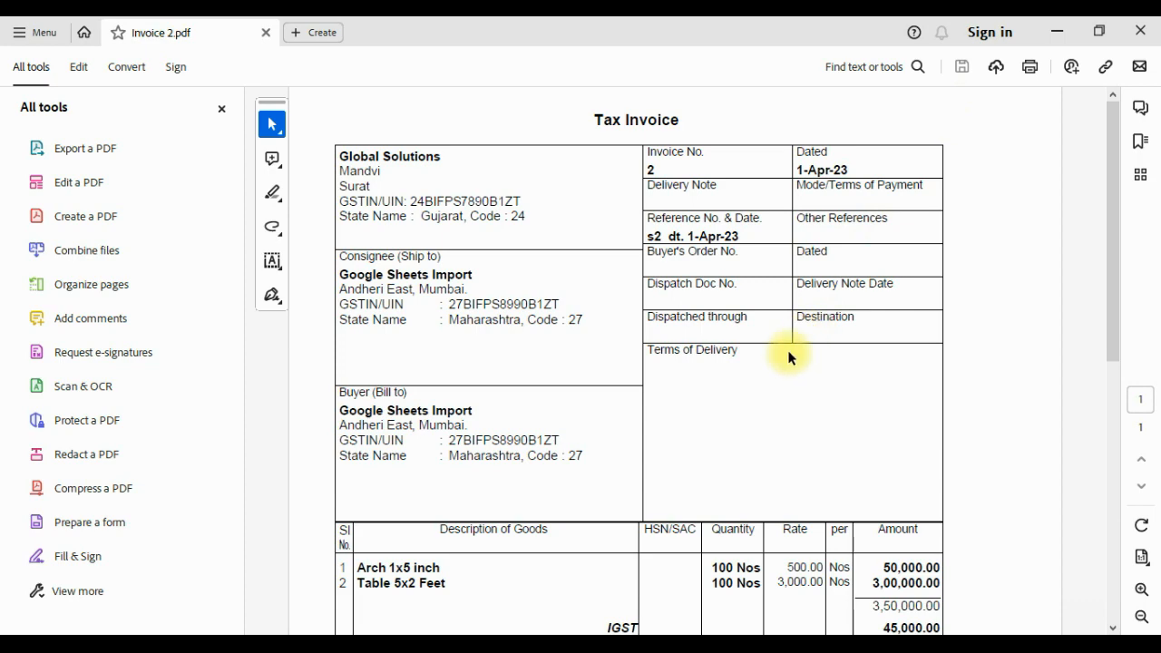
Step: Examine the Invoice 2 PDF's party details, goods, IGST and tax summary for comparison with the Global Solutions voucher
{"action": "scroll", "coordinate": [789, 357], "scroll_direction": "down", "scroll_amount": 3}
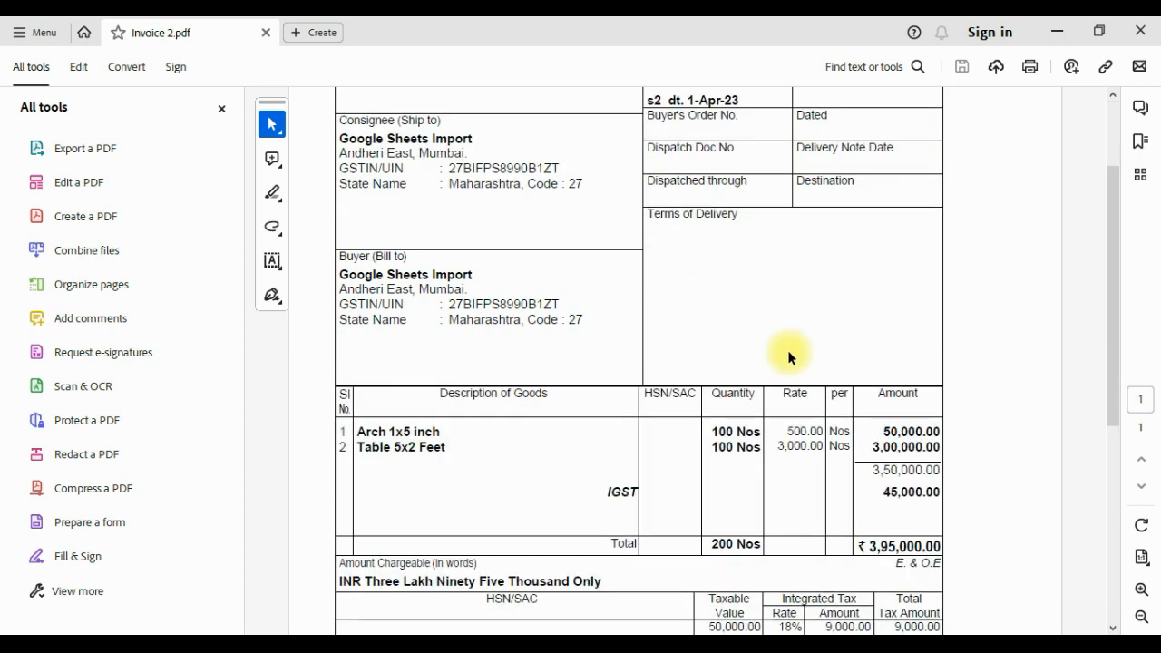
{"action": "scroll", "coordinate": [788, 357], "scroll_direction": "down", "scroll_amount": 2}
{"action": "scroll", "coordinate": [789, 358], "scroll_direction": "up", "scroll_amount": 5}
{"action": "scroll", "coordinate": [789, 358], "scroll_direction": "down", "scroll_amount": 3}
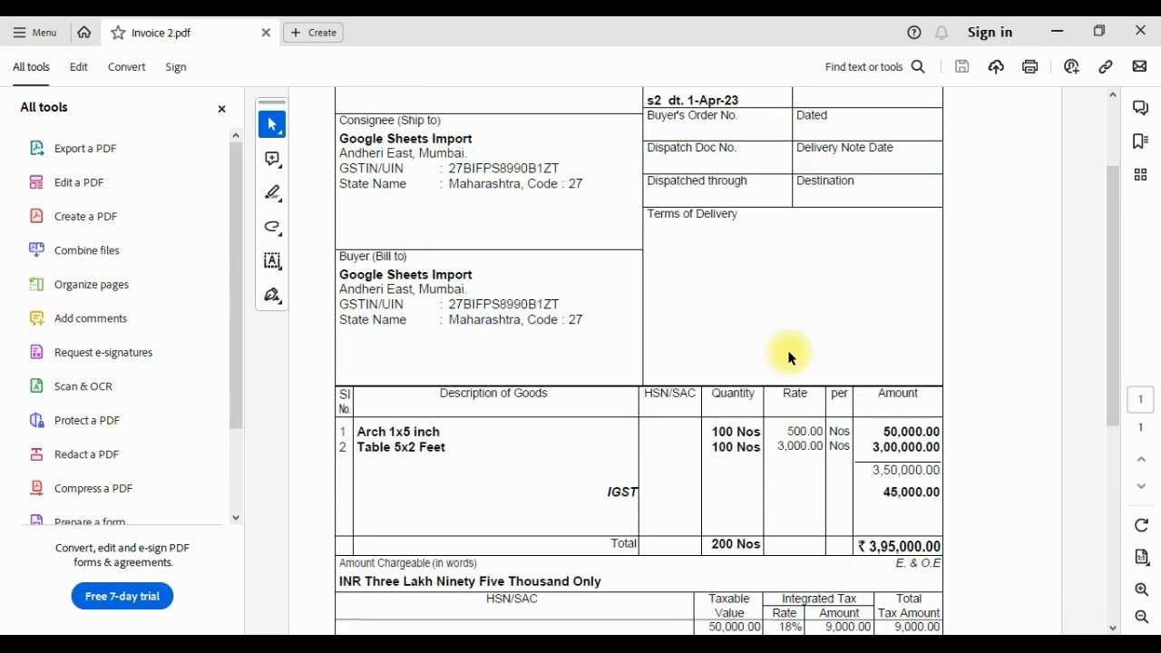
{"action": "scroll", "coordinate": [789, 358], "scroll_direction": "down", "scroll_amount": 3}
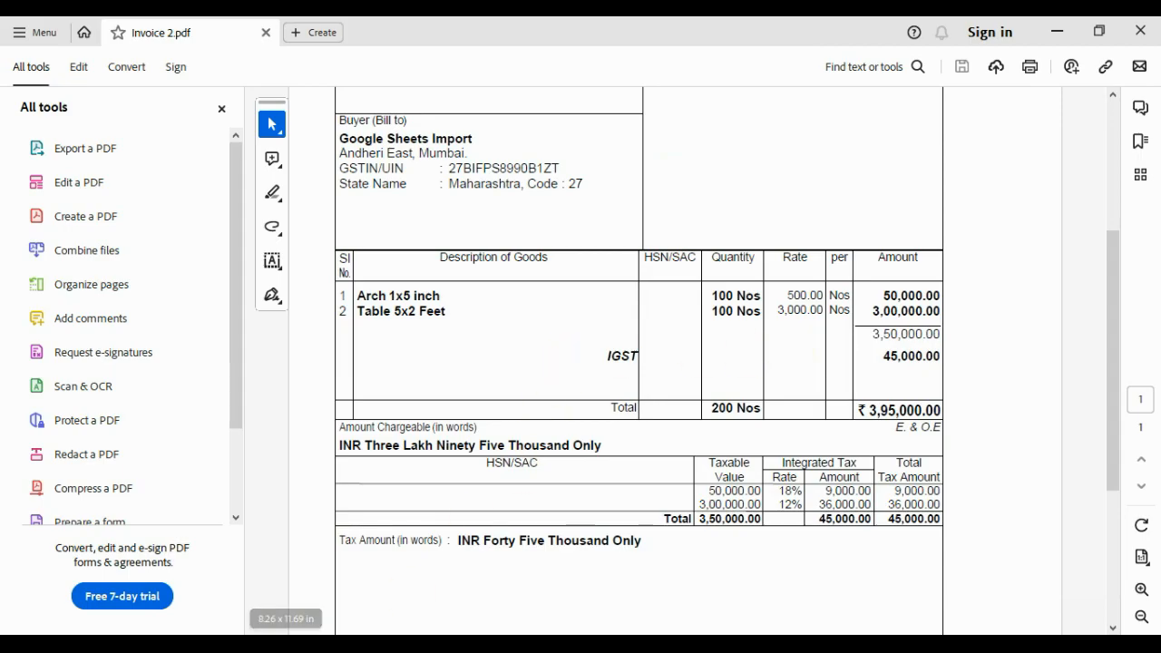
Step: Switch to TallyPrime, check the Global Solutions voucher's IGST and GST - Tax Analysis report, and return to the Day Book
{"action": "left_click", "coordinate": [454, 644]}
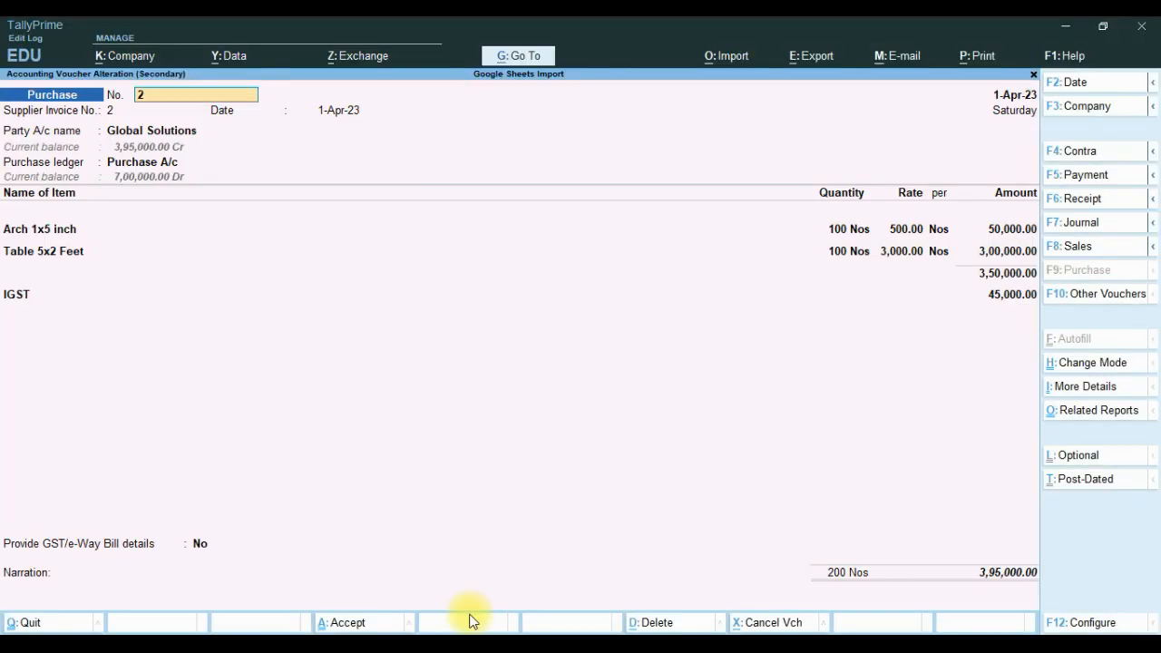
{"action": "left_click", "coordinate": [28, 295]}
{"action": "left_click", "coordinate": [1095, 413]}
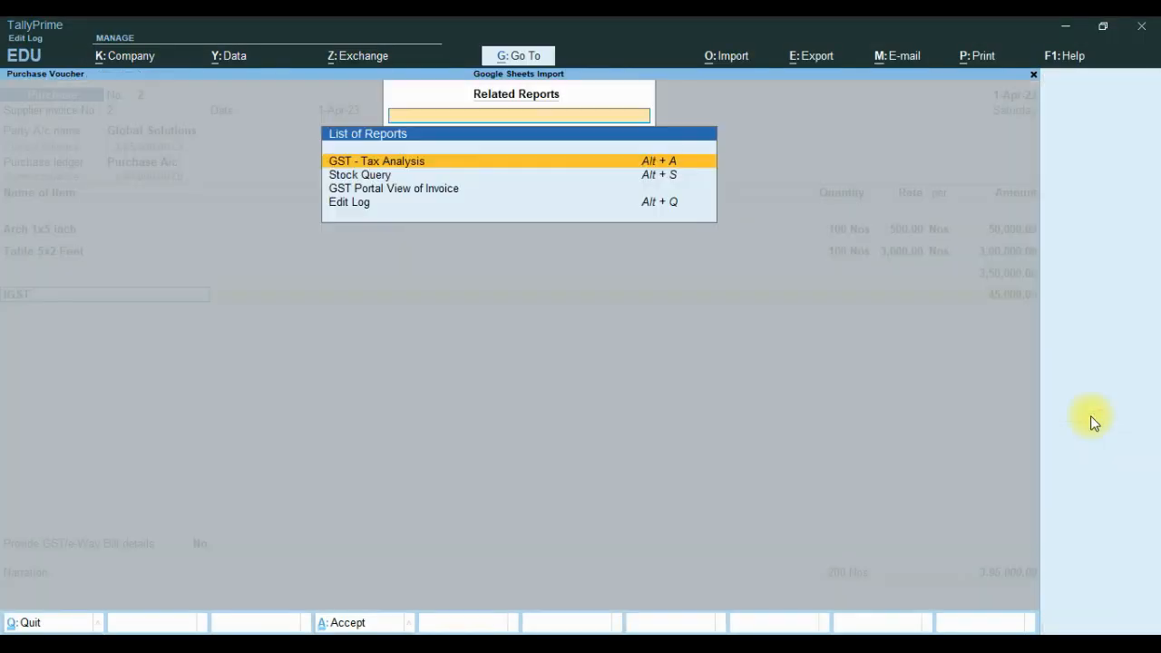
{"action": "key", "text": "Return"}
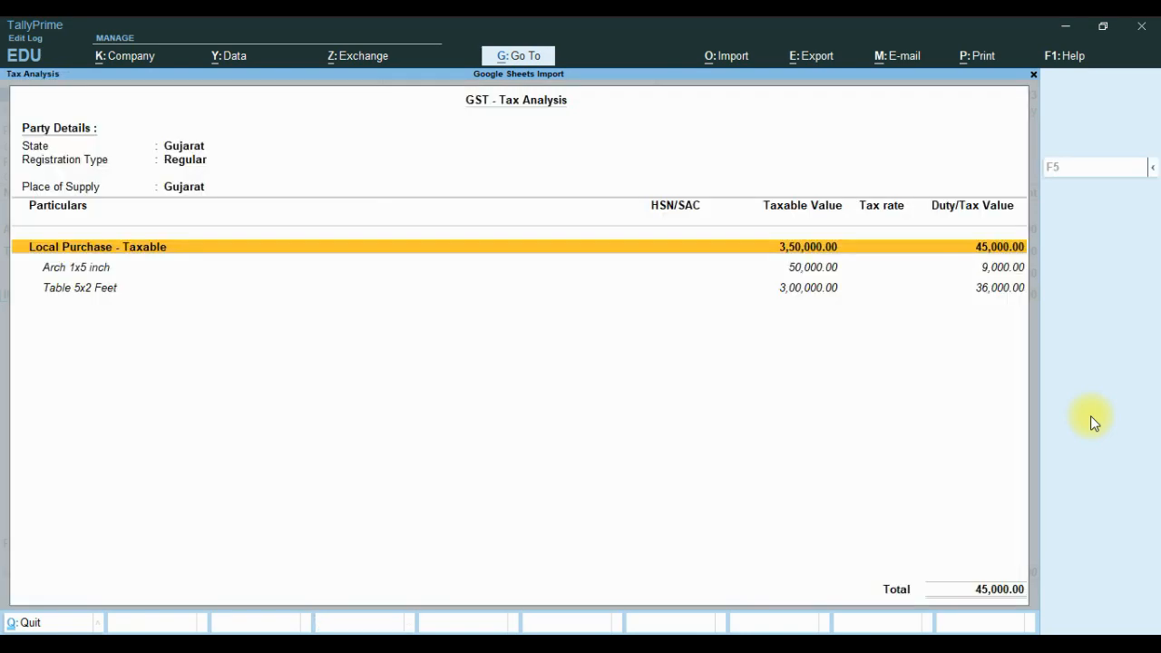
{"action": "key", "text": "Escape"}
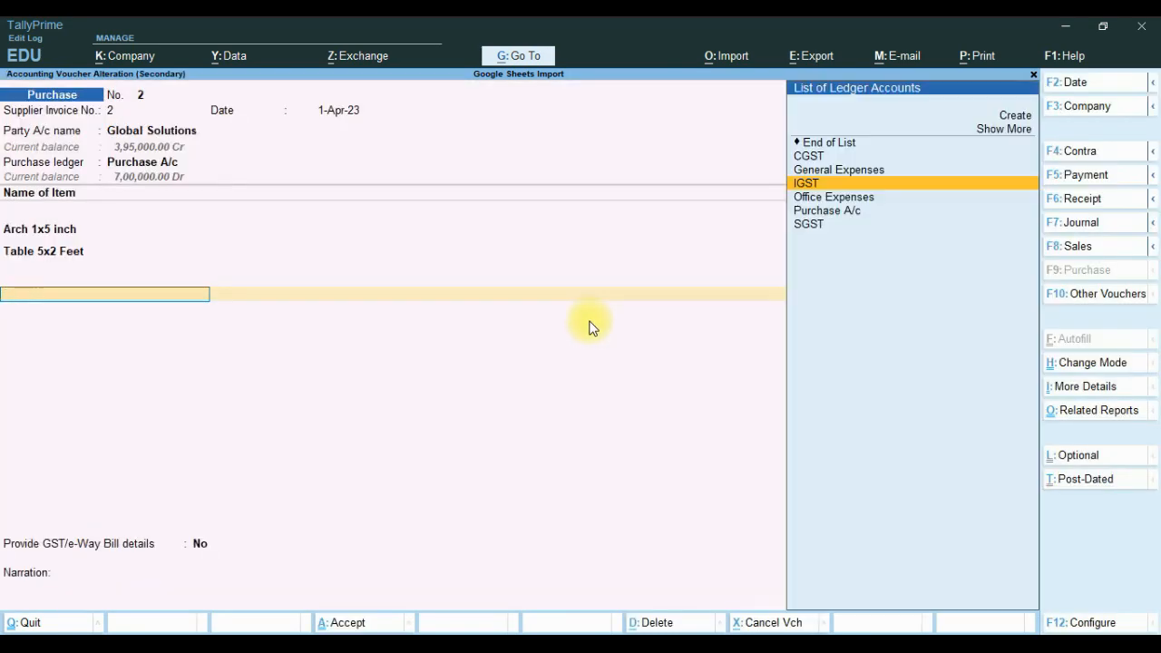
{"action": "key", "text": "Escape"}
{"action": "key", "text": "Escape"}
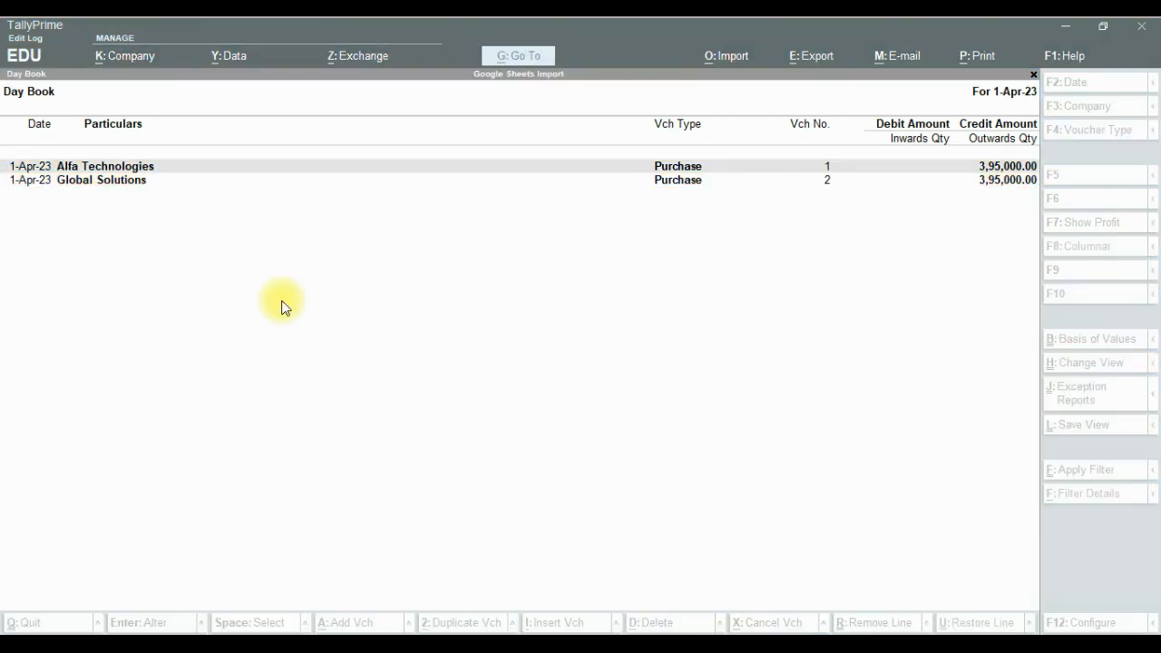
Step: Reopen the Alfa Technologies voucher to check its purchase, CGST and SGST ledgers, and return to the Gateway of Tally
{"action": "key", "text": "Up"}
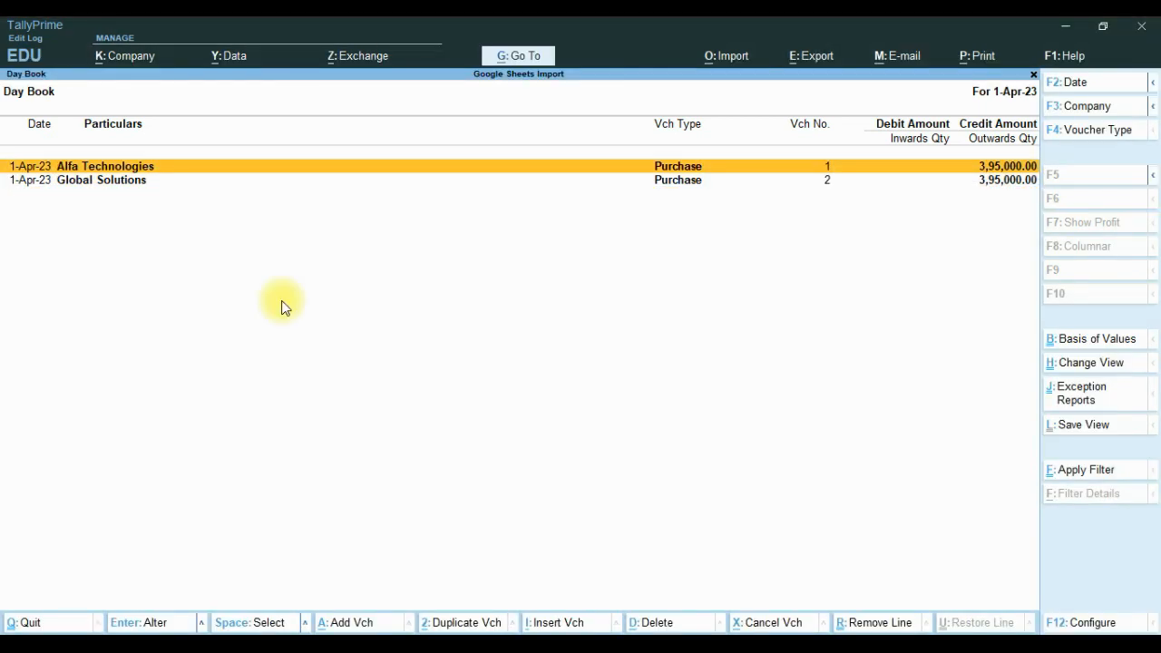
{"action": "key", "text": "Return"}
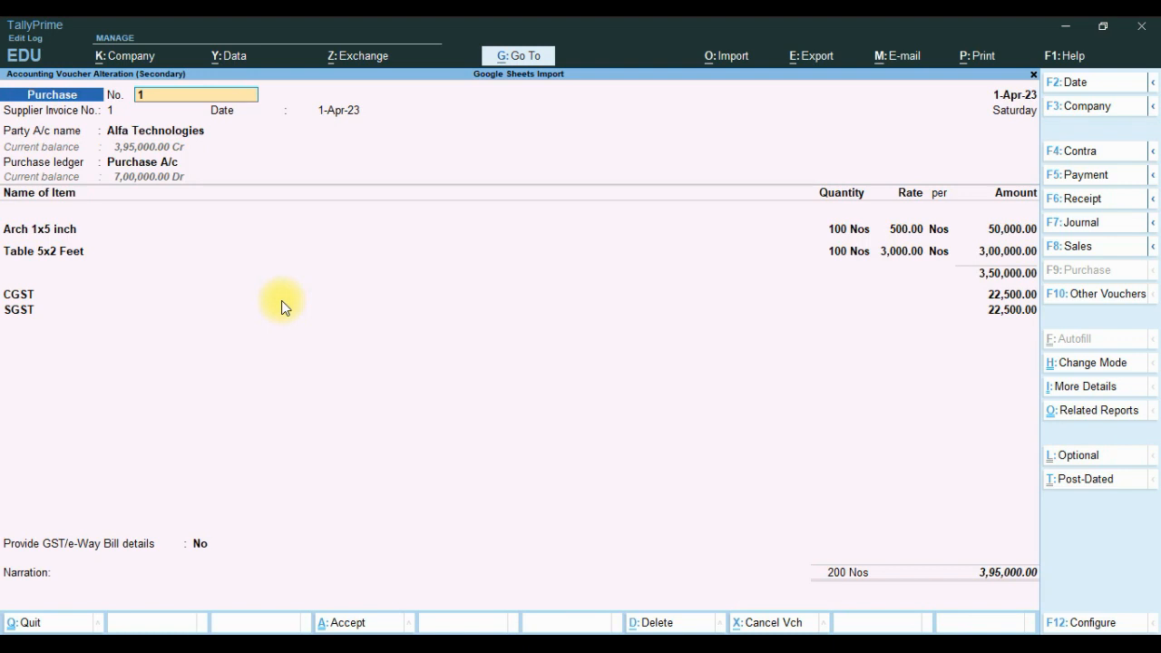
{"action": "left_click", "coordinate": [172, 169]}
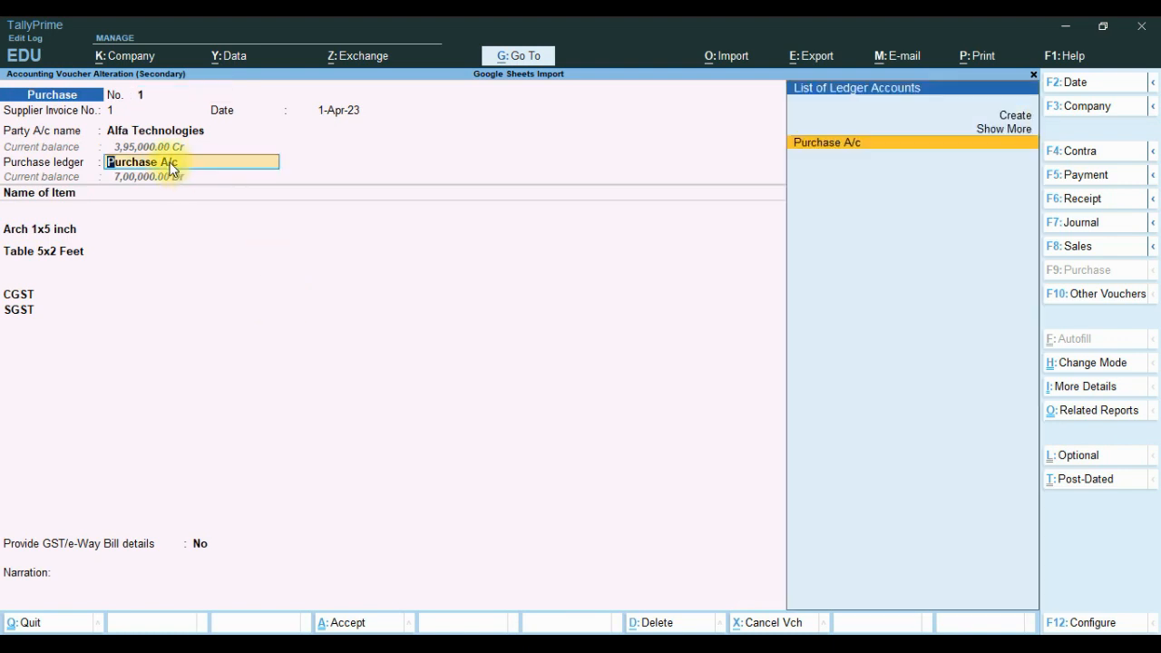
{"action": "left_click", "coordinate": [19, 295]}
{"action": "left_click", "coordinate": [22, 312]}
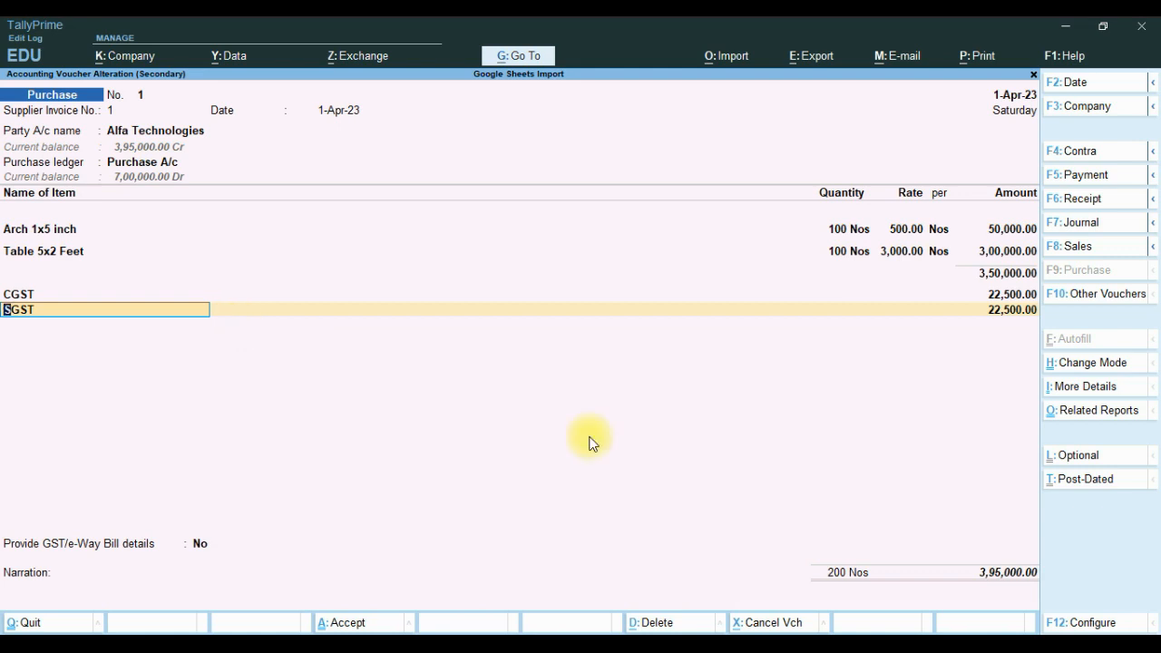
{"action": "key", "text": "space"}
{"action": "key", "text": "Escape"}
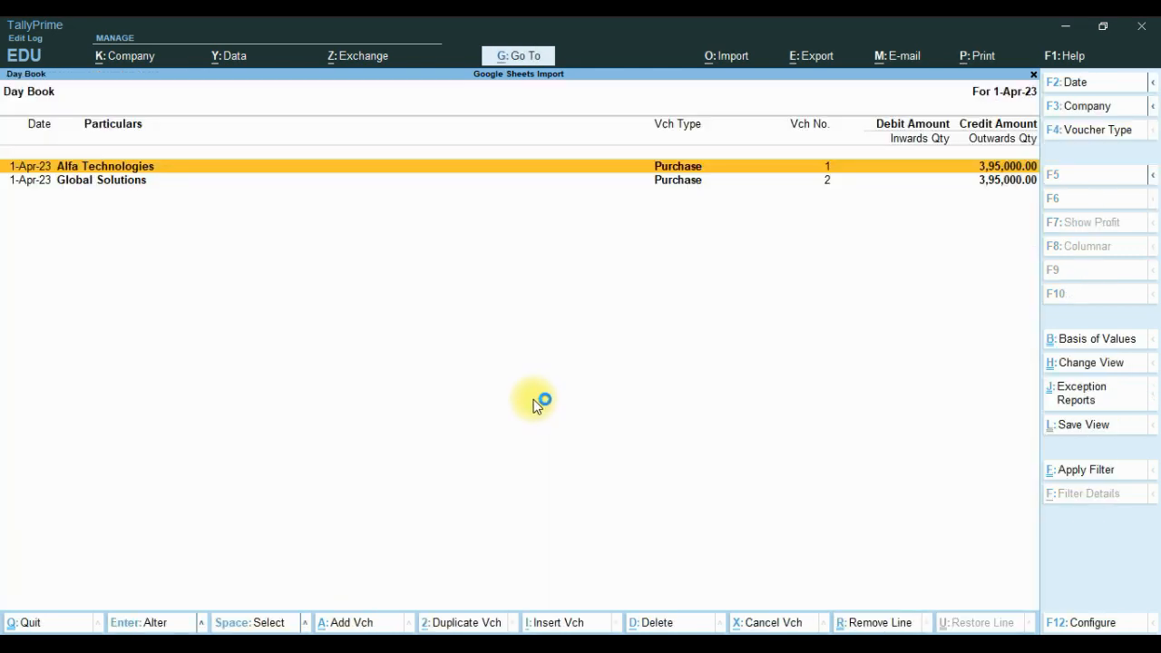
{"action": "key", "text": "Escape"}
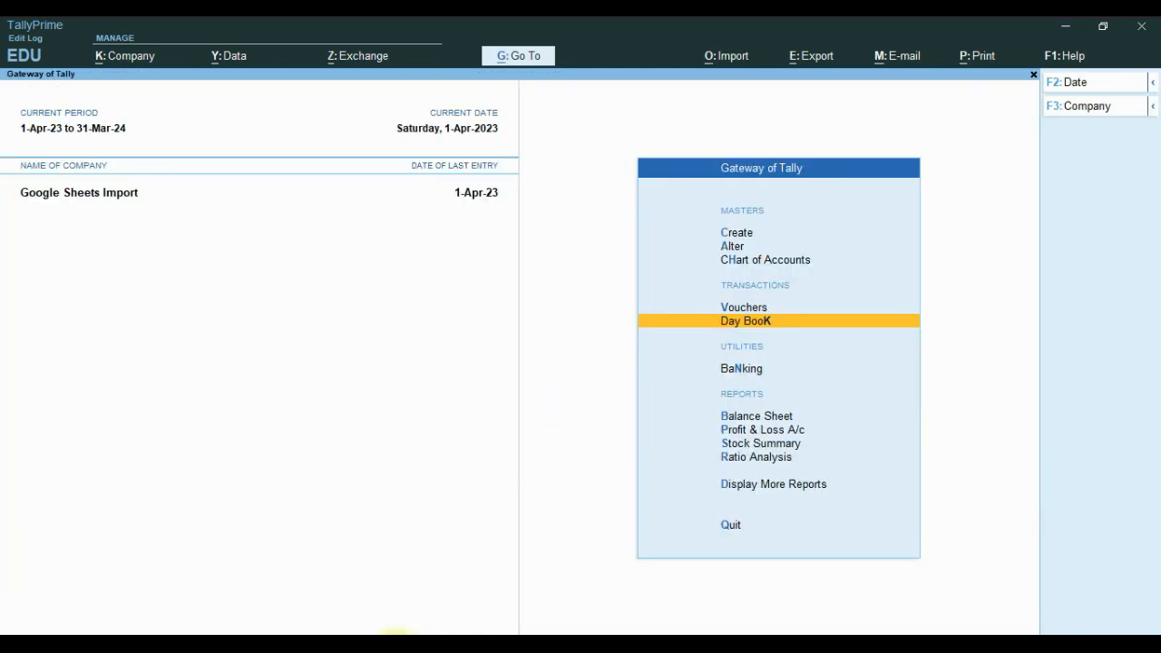
Step: Switch to Google Sheets and review the voucher types, including the sales and purchase entries, on the Vouchers sheet
{"action": "left_click", "coordinate": [396, 645]}
{"action": "left_click", "coordinate": [142, 622]}
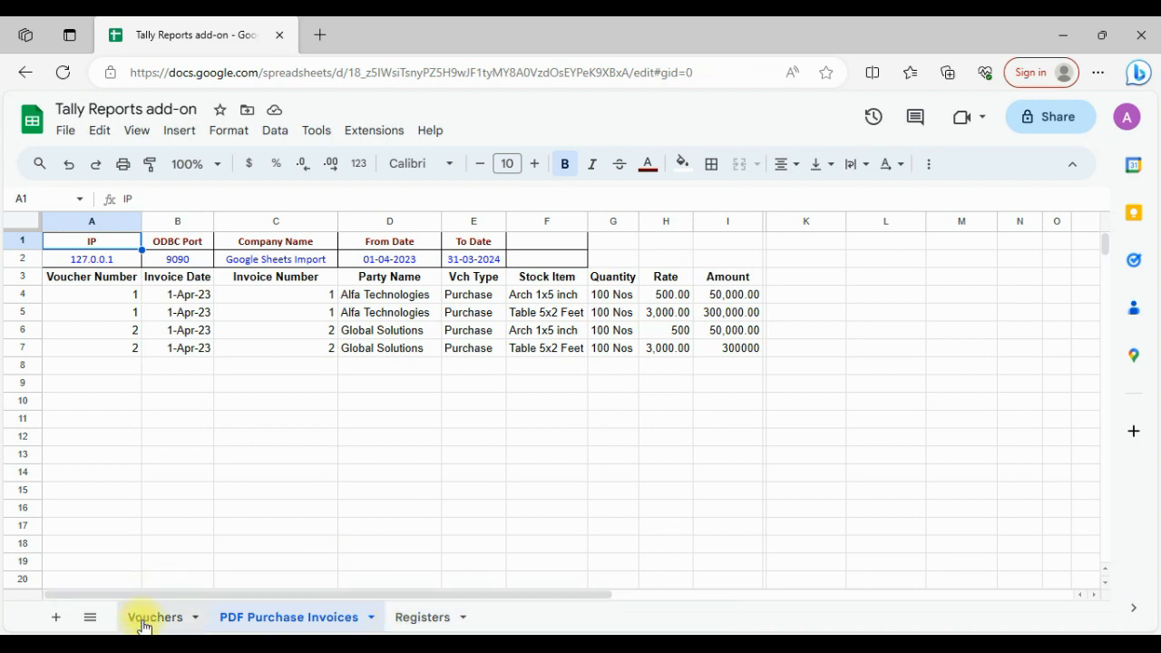
{"action": "left_click", "coordinate": [85, 352]}
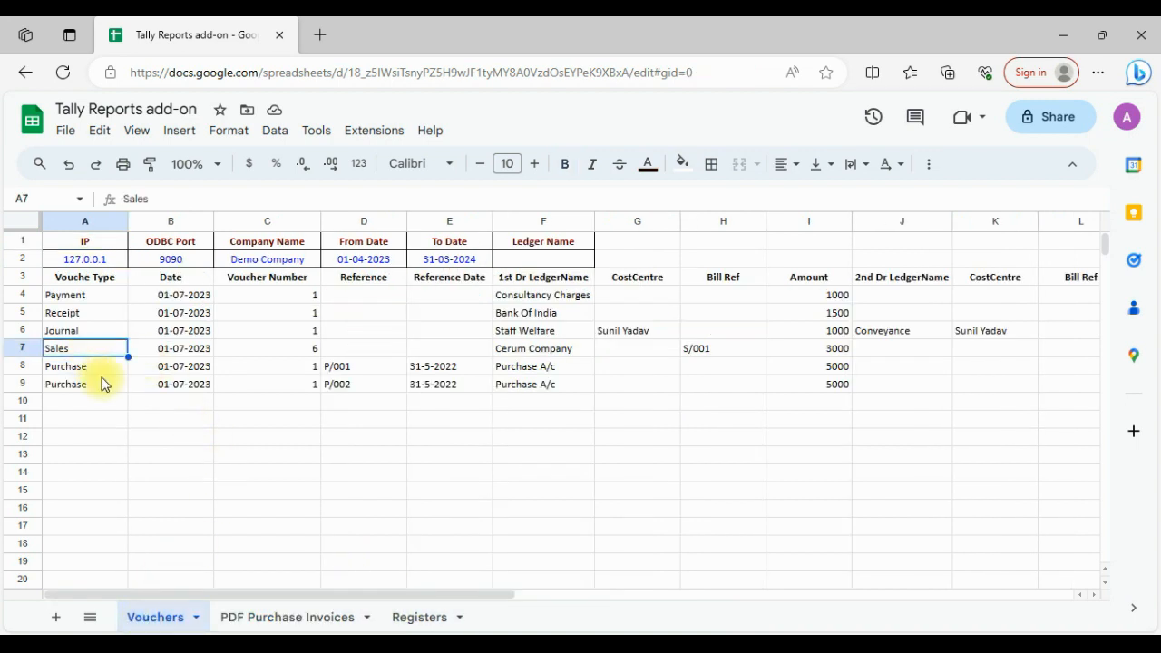
{"action": "left_click", "coordinate": [102, 383]}
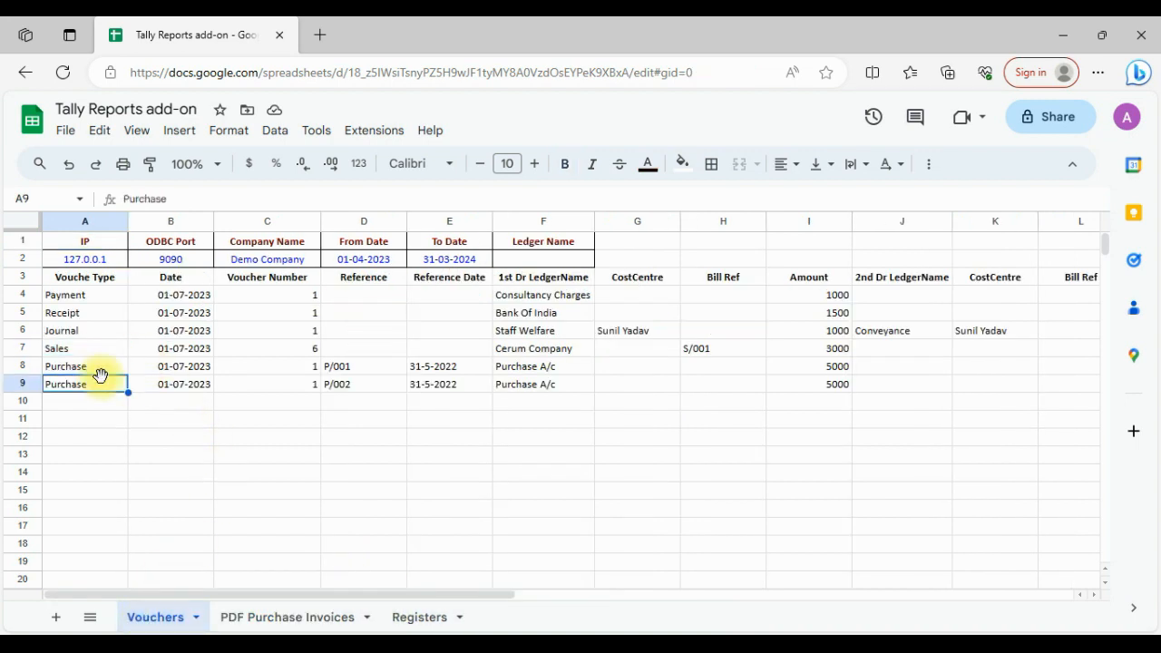
{"action": "left_click", "coordinate": [372, 133]}
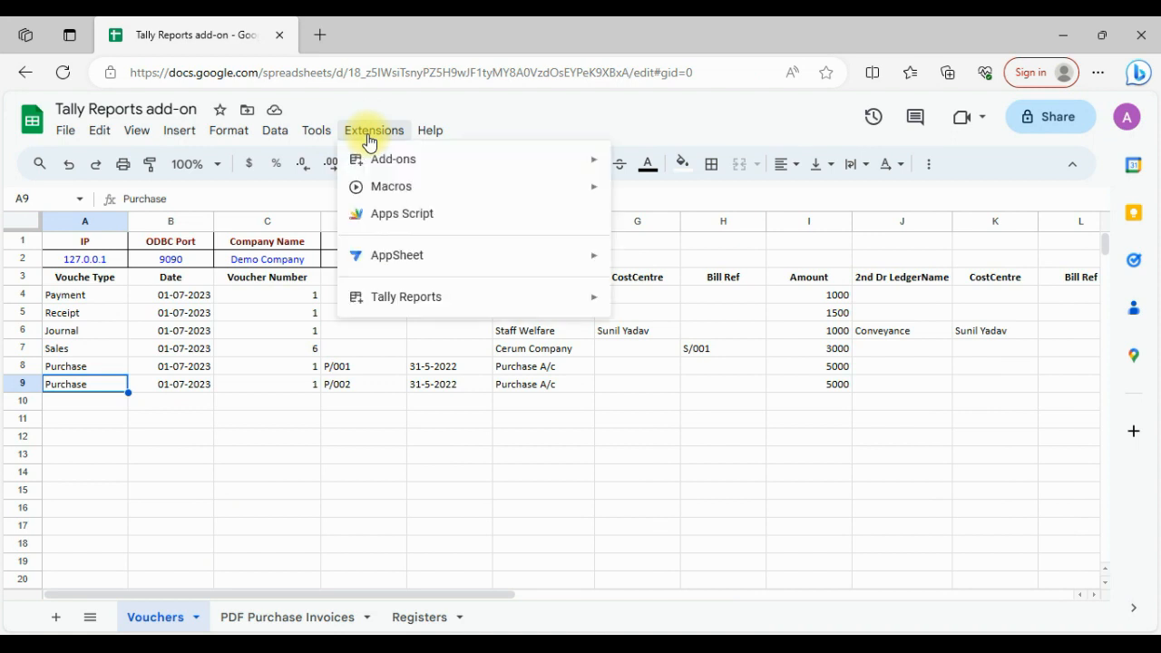
{"action": "left_click", "coordinate": [166, 260]}
Step: Review the Vouchers sheet's Tally connection settings: IP, ODBC Port, Company Name, From Date and To Date
{"action": "left_click", "coordinate": [88, 260]}
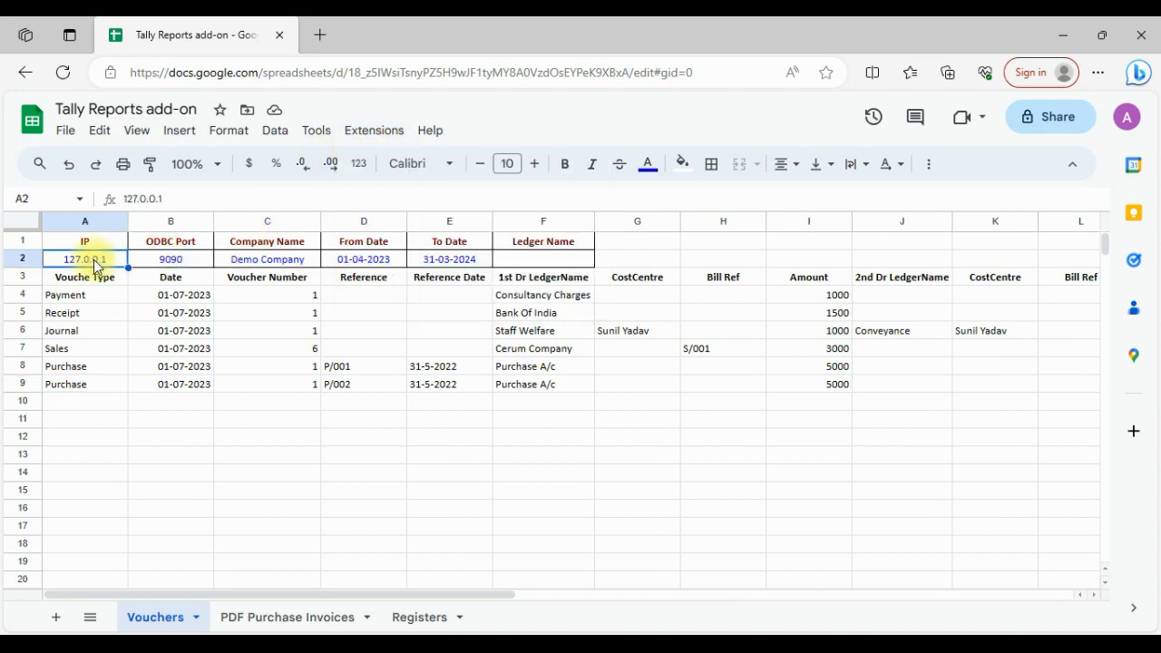
{"action": "left_click", "coordinate": [167, 263]}
{"action": "left_click", "coordinate": [249, 262]}
{"action": "left_click", "coordinate": [363, 262]}
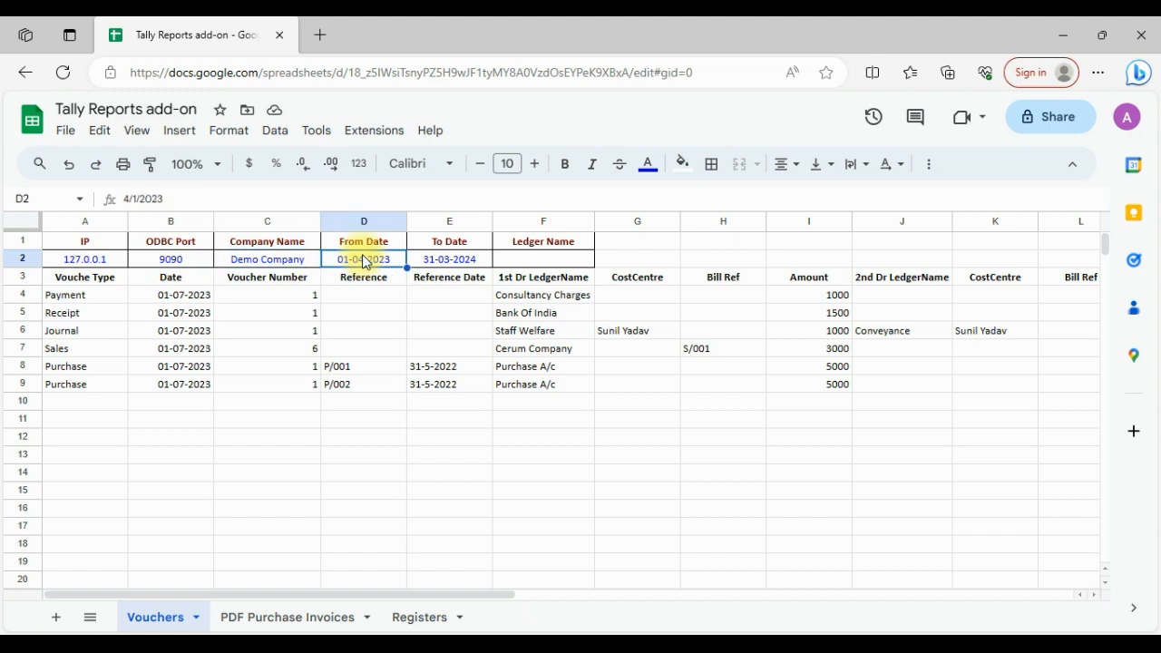
{"action": "left_click", "coordinate": [431, 258]}
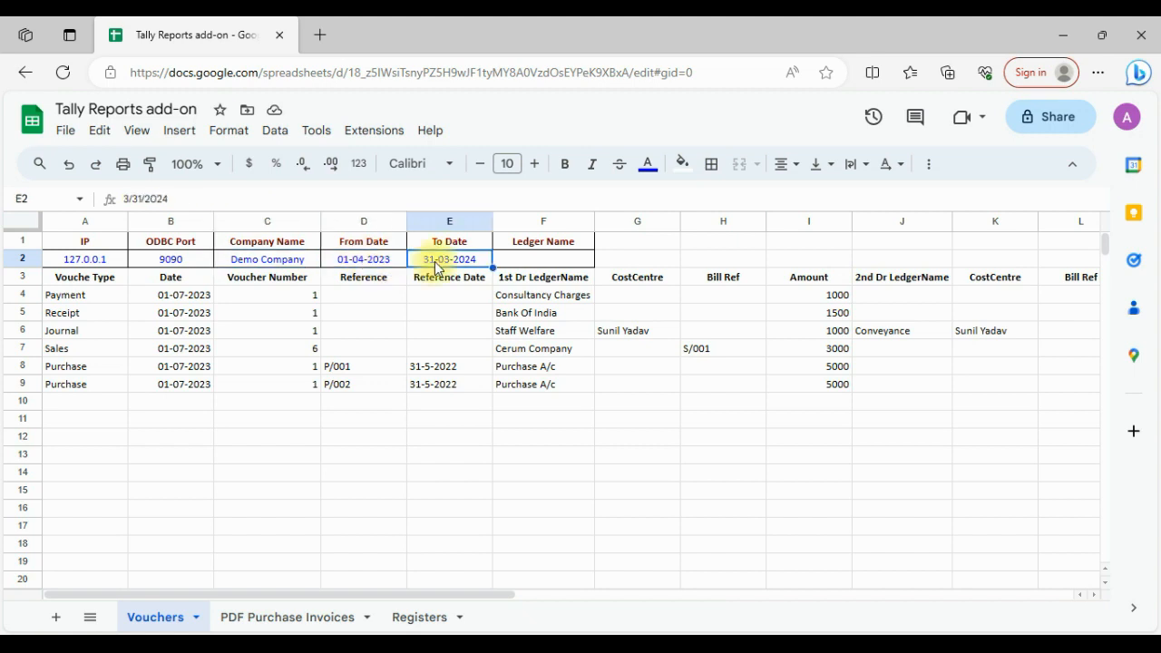
Step: Examine the first purchase entry on the Vouchers sheet from its Reference column through to the Amount column
{"action": "left_click", "coordinate": [396, 370]}
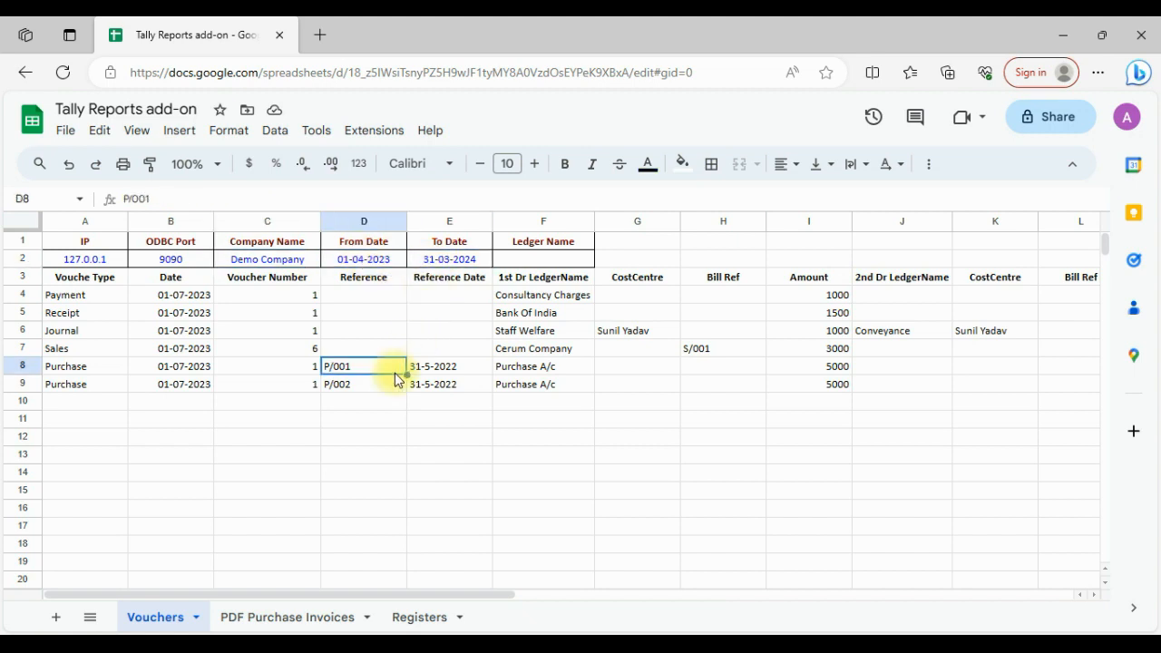
{"action": "key", "text": "Right"}
{"action": "key", "text": "Right"}
{"action": "key", "text": "Right"}
{"action": "key", "text": "Right"}
{"action": "key", "text": "Right"}
{"action": "key", "text": "Right"}
{"action": "key", "text": "Right"}
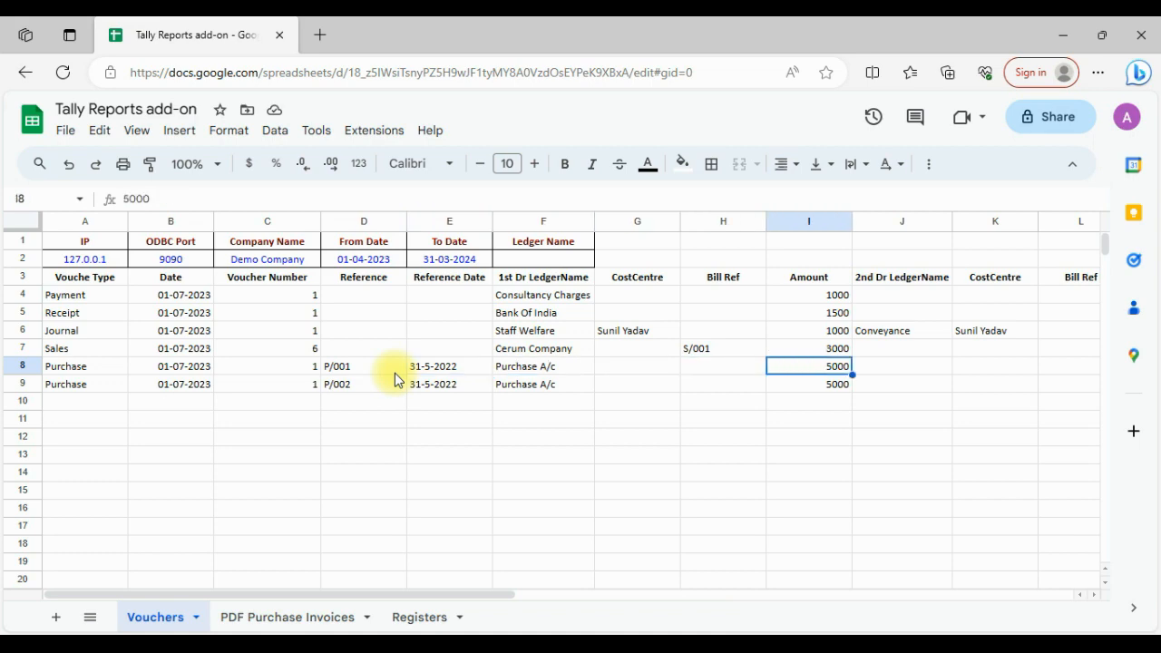
Step: Examine the first purchase entry's credit ledger, Bill Ref, Amount and Narration columns, and return to the sheet's first cell
{"action": "key", "text": "Right"}
{"action": "key", "text": "Right"}
{"action": "key", "text": "Right"}
{"action": "key", "text": "Right"}
{"action": "key", "text": "Right"}
{"action": "key", "text": "Right"}
{"action": "key", "text": "Right"}
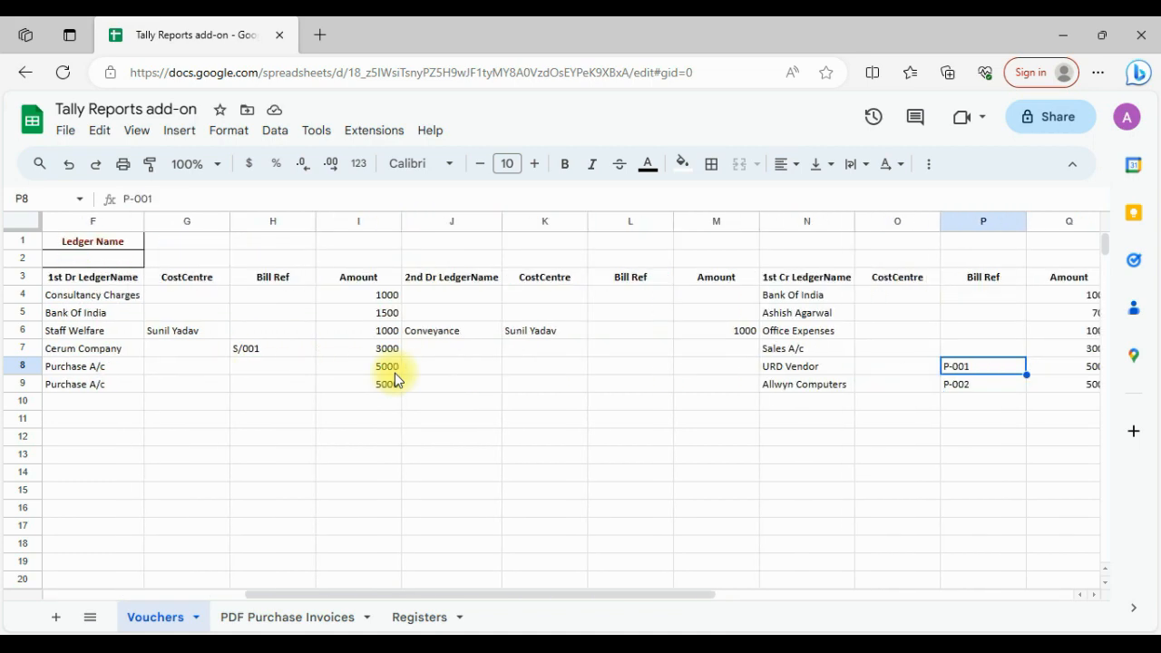
{"action": "key", "text": "Right"}
{"action": "key", "text": "Right"}
{"action": "key", "text": "Right"}
{"action": "key", "text": "Right"}
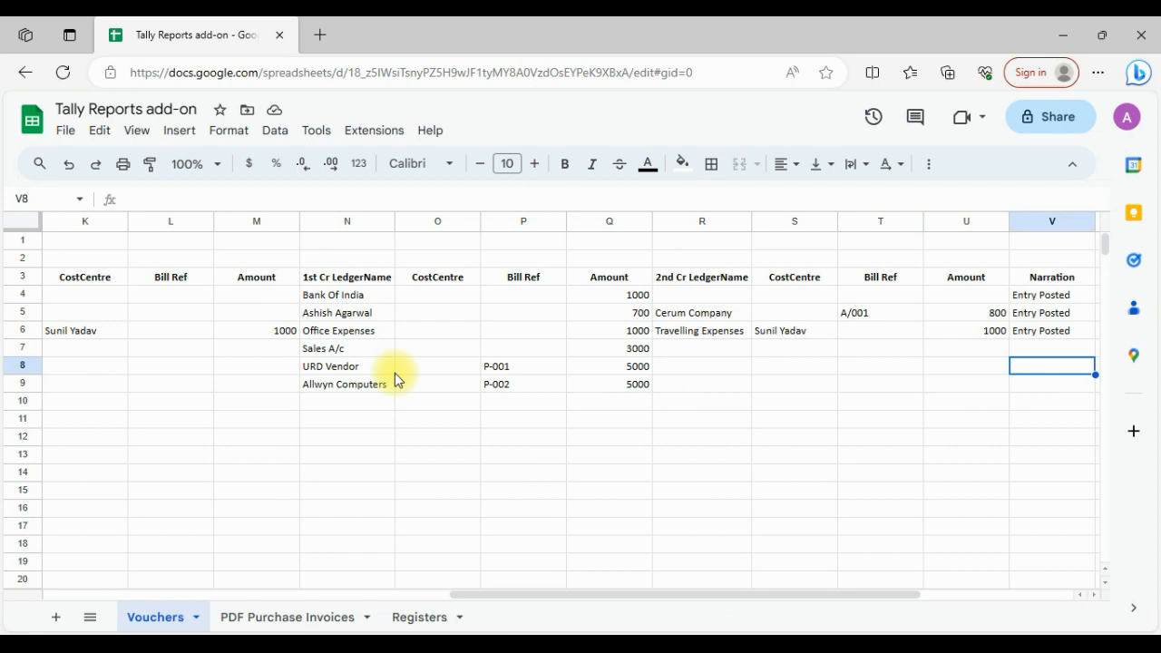
{"action": "key", "text": "ctrl+Home"}
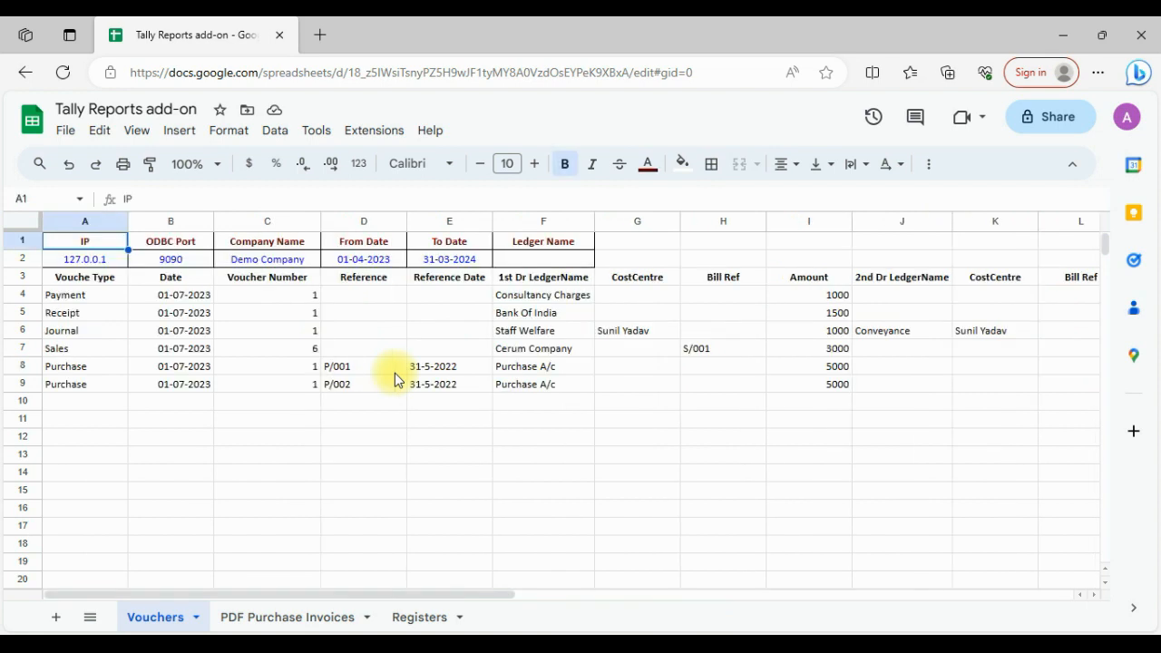
Step: Try to import the Vouchers sheet entries into Tally with the Tally Reports add-on
{"action": "left_click", "coordinate": [359, 134]}
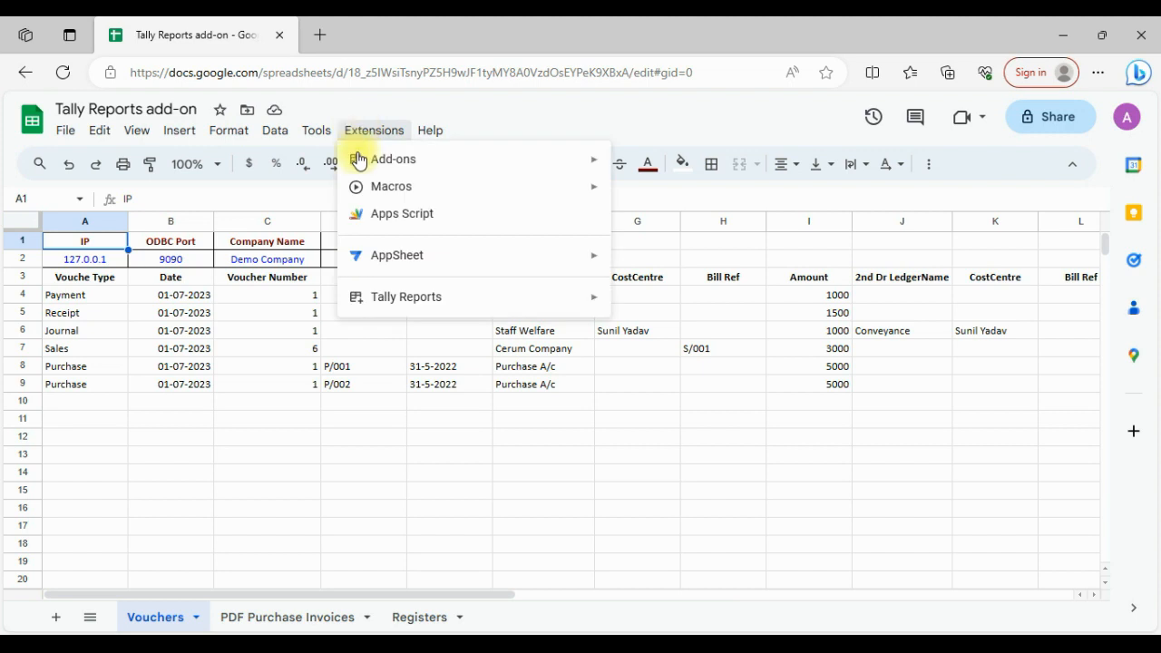
{"action": "mouse_move", "coordinate": [551, 304]}
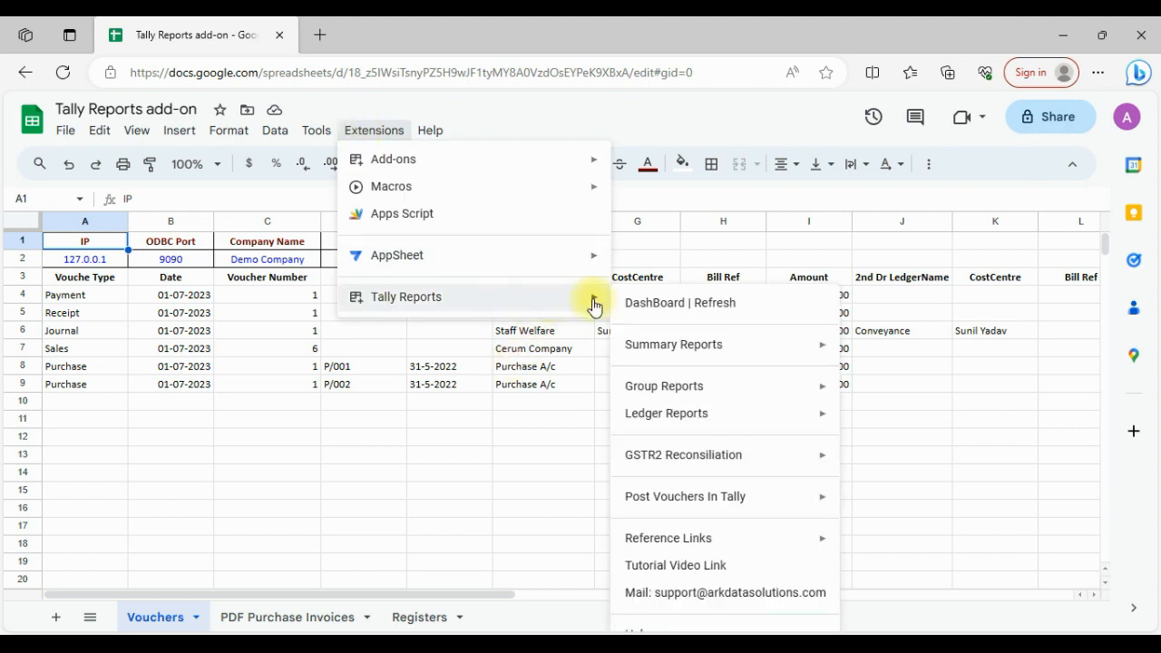
{"action": "mouse_move", "coordinate": [740, 498]}
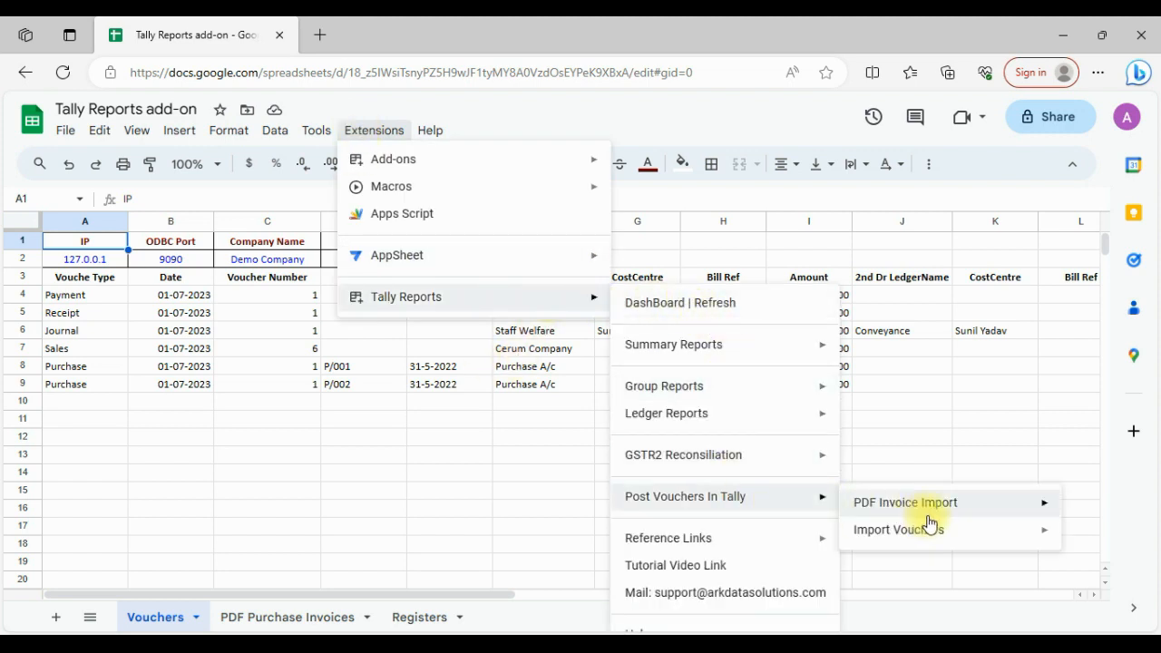
{"action": "mouse_move", "coordinate": [929, 539]}
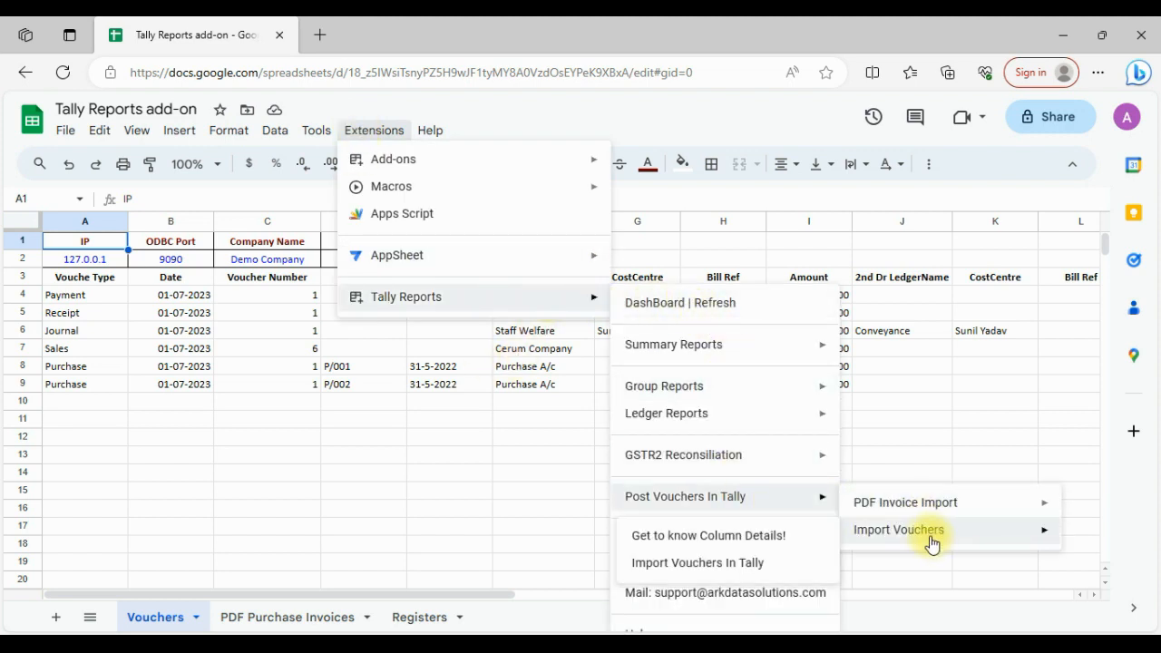
{"action": "left_click", "coordinate": [719, 564]}
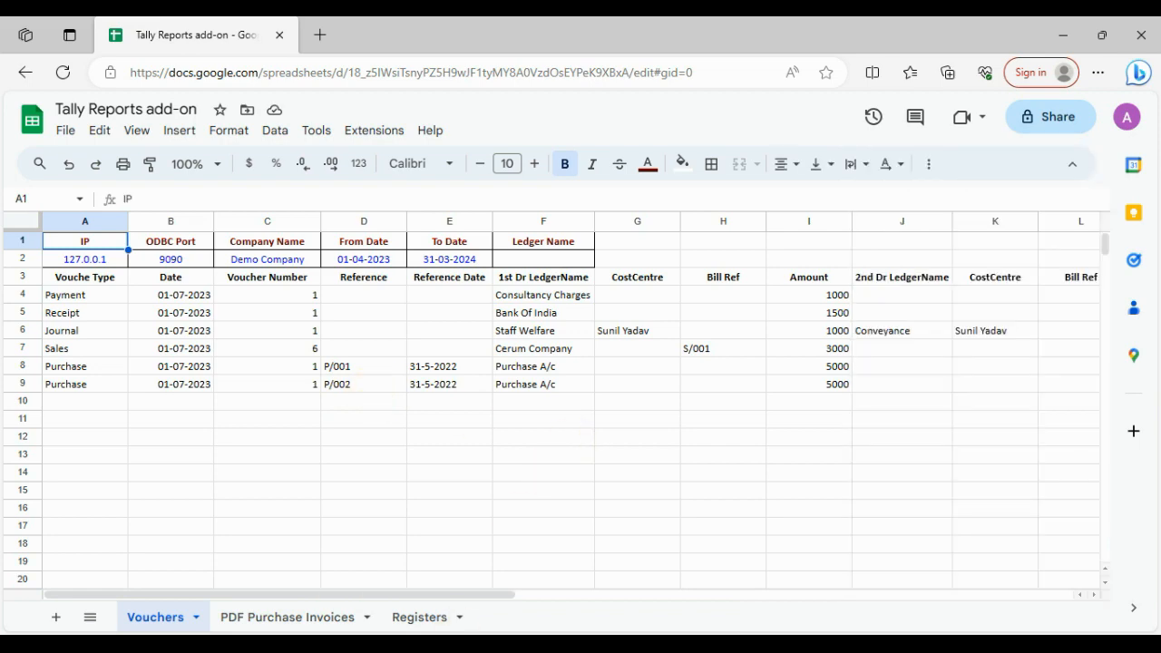
Step: Switch to TallyPrime and open Demo Company from the list of companies
{"action": "left_click", "coordinate": [635, 646]}
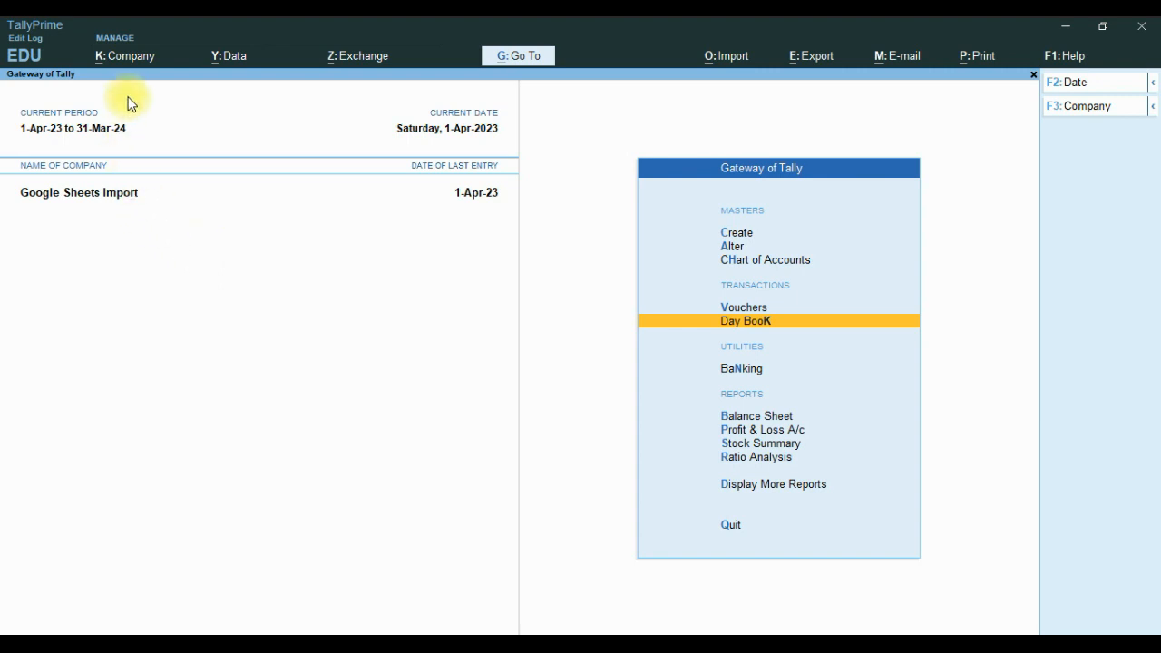
{"action": "left_click", "coordinate": [146, 60]}
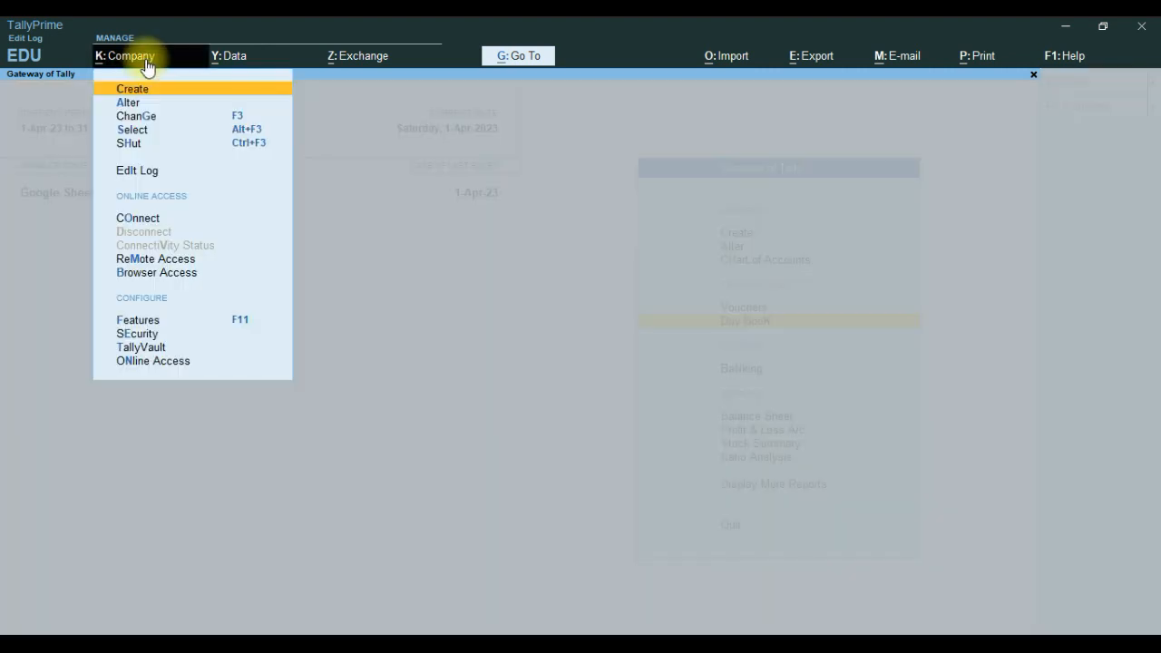
{"action": "left_click", "coordinate": [132, 129]}
{"action": "type", "text": "demo"}
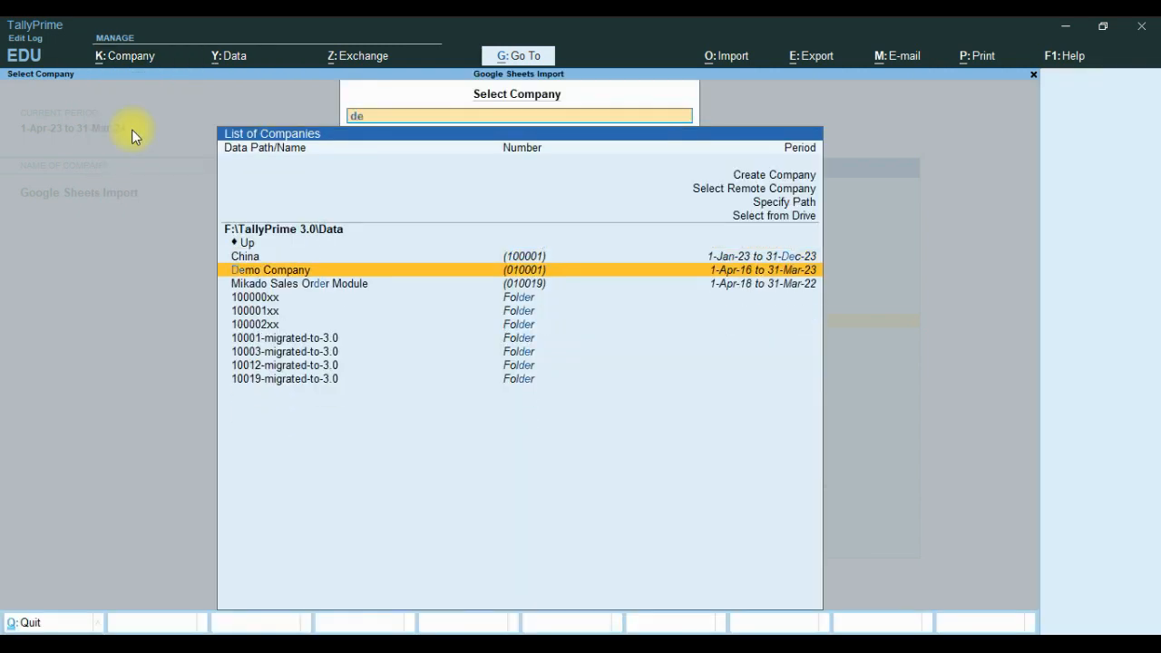
{"action": "key", "text": "Return"}
{"action": "type", "text": "a"}
{"action": "key", "text": "Return"}
{"action": "key", "text": "Return"}
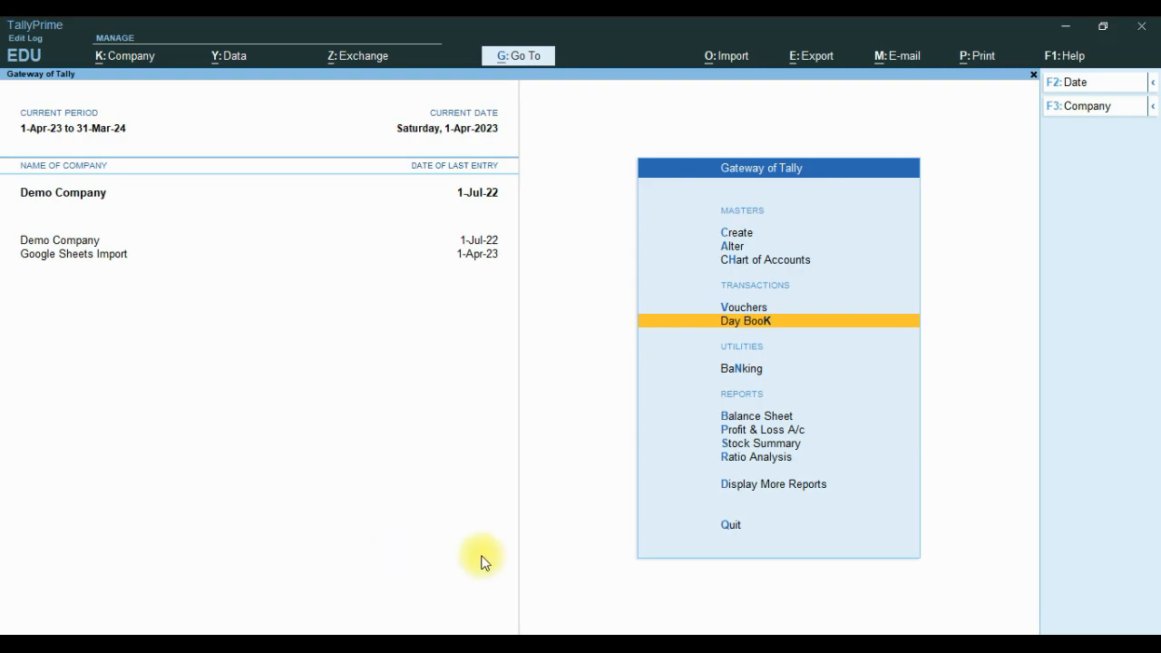
Step: Switch back to Google Sheets and rerun Import Vouchers In Tally from the Tally Reports add-on
{"action": "left_click", "coordinate": [434, 645]}
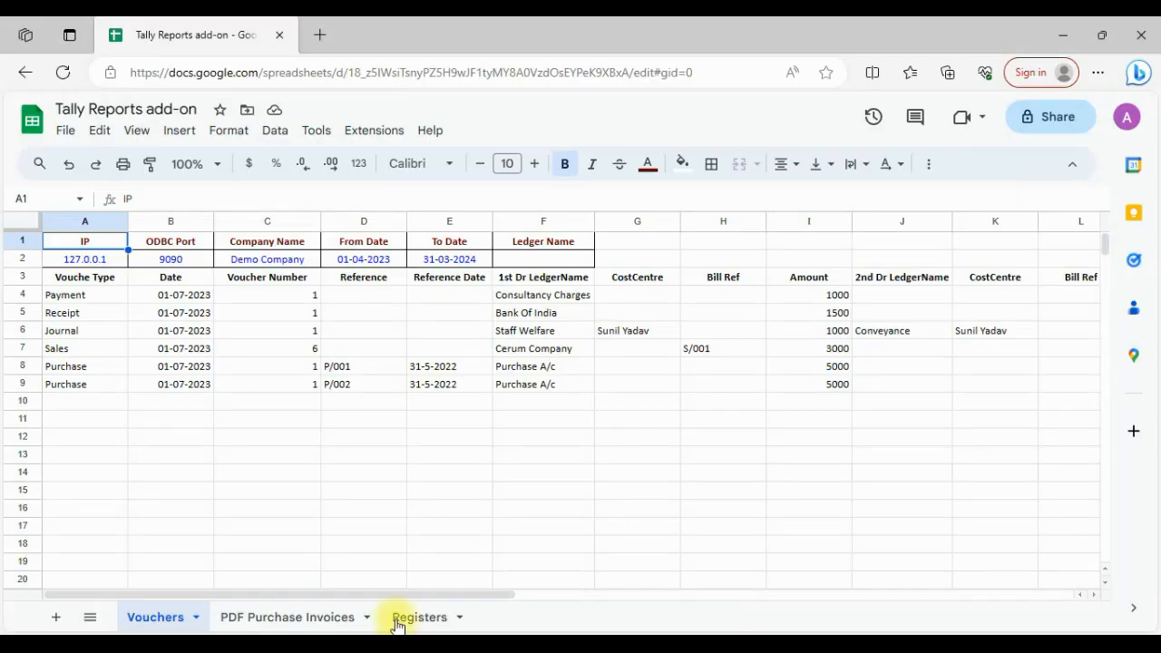
{"action": "left_click", "coordinate": [383, 132]}
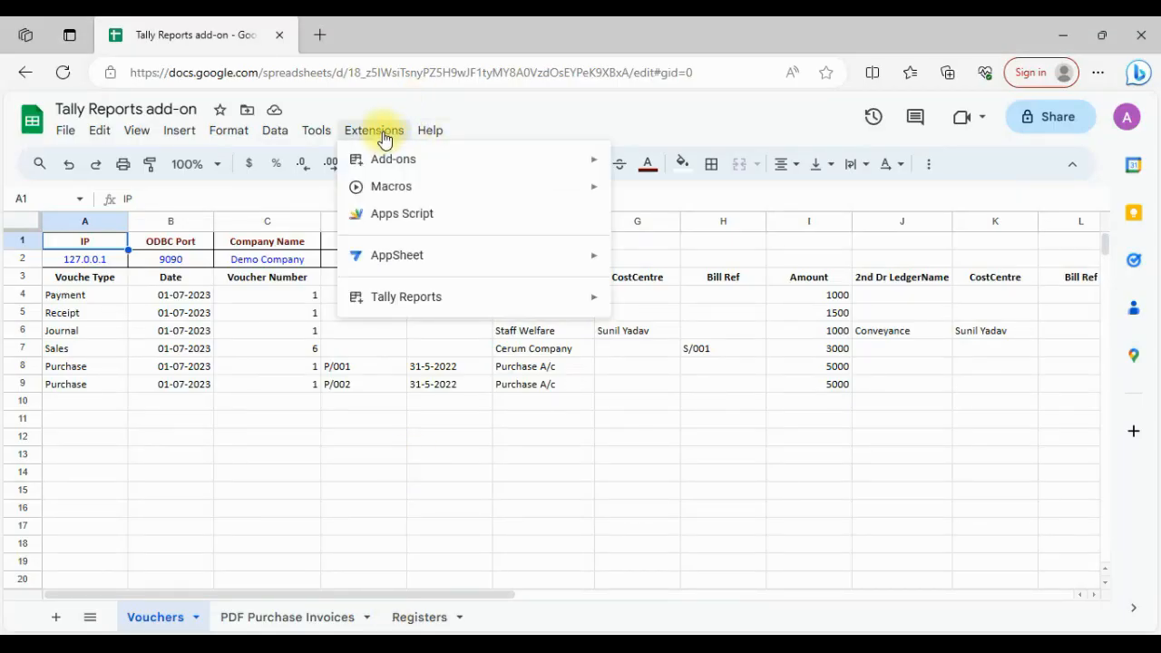
{"action": "mouse_move", "coordinate": [454, 297]}
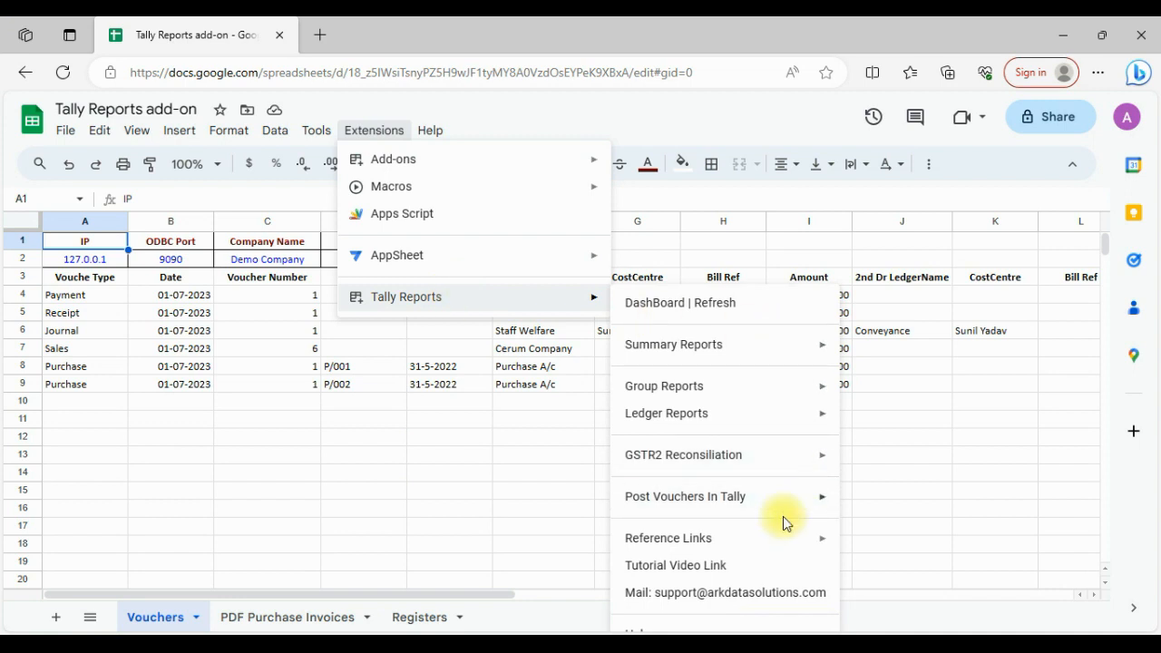
{"action": "mouse_move", "coordinate": [798, 499]}
{"action": "mouse_move", "coordinate": [944, 543]}
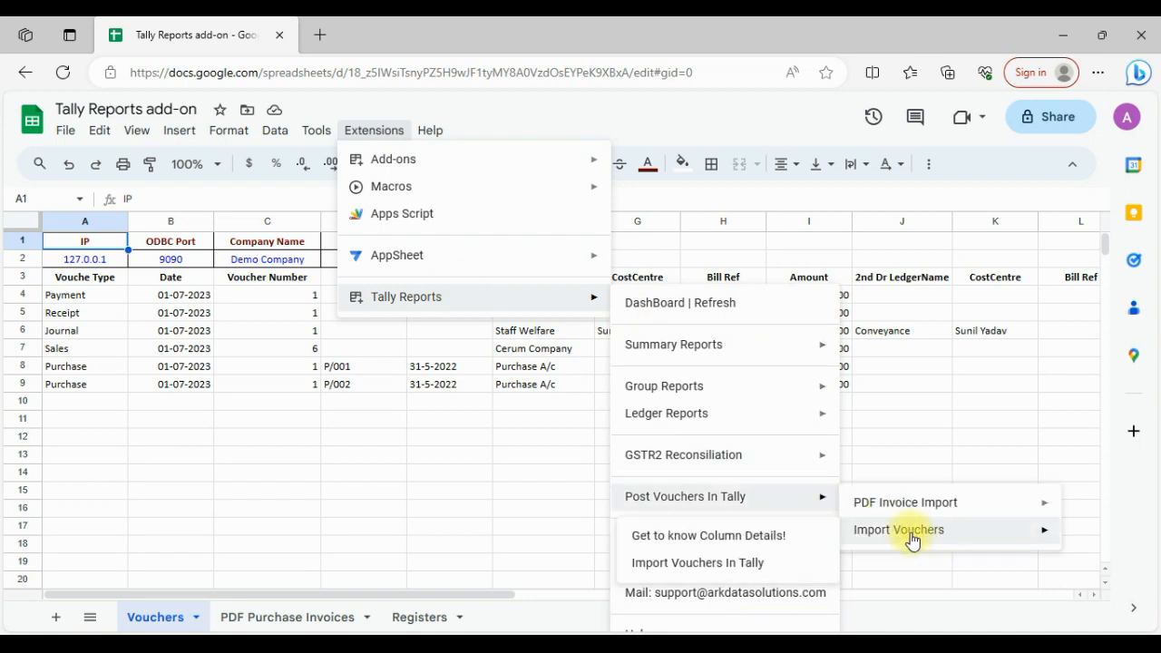
{"action": "left_click", "coordinate": [725, 564]}
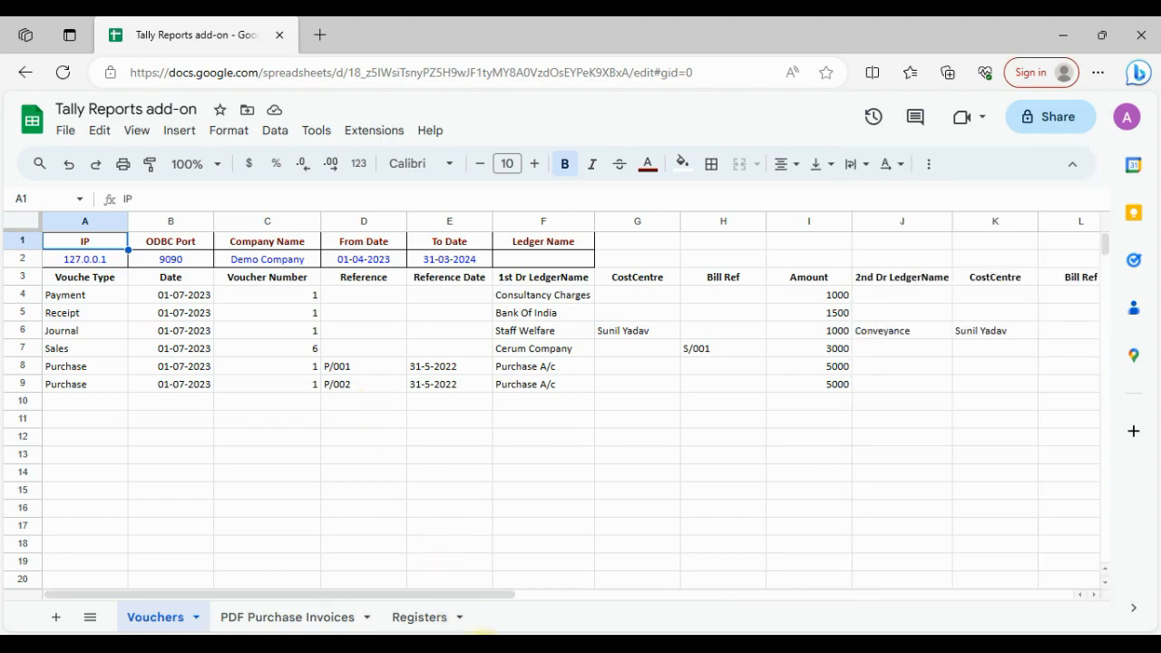
Step: Switch to TallyPrime, set the current date to 1-7, and open the Day Book to check the imported vouchers
{"action": "left_click", "coordinate": [482, 644]}
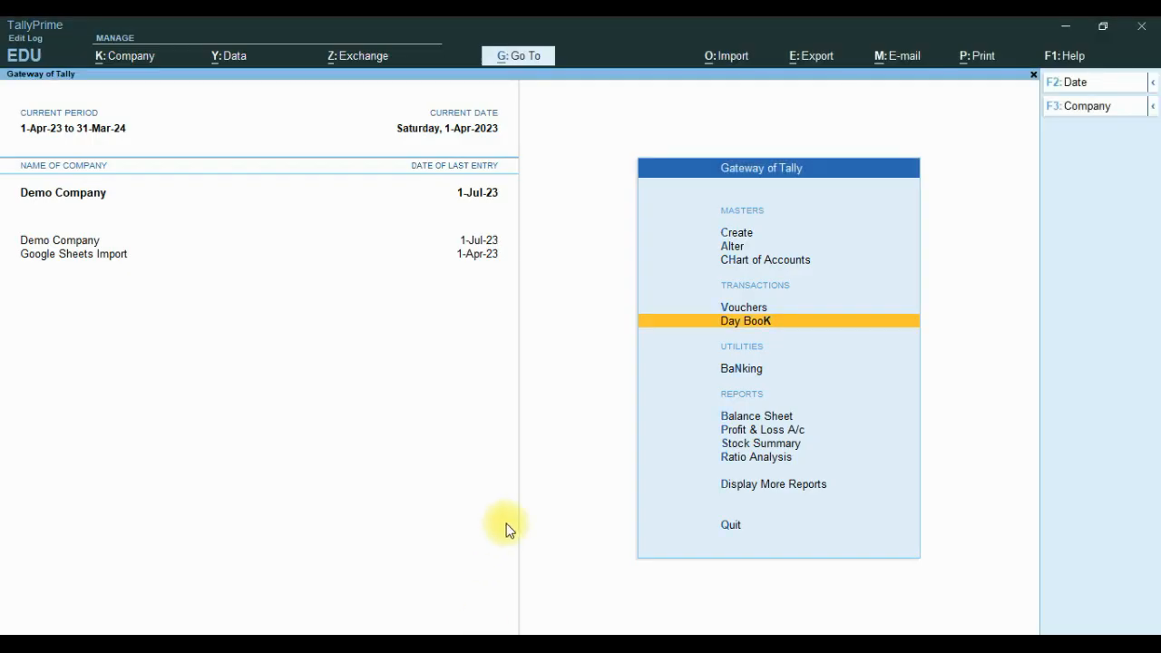
{"action": "key", "text": "F2"}
{"action": "type", "text": "1-7"}
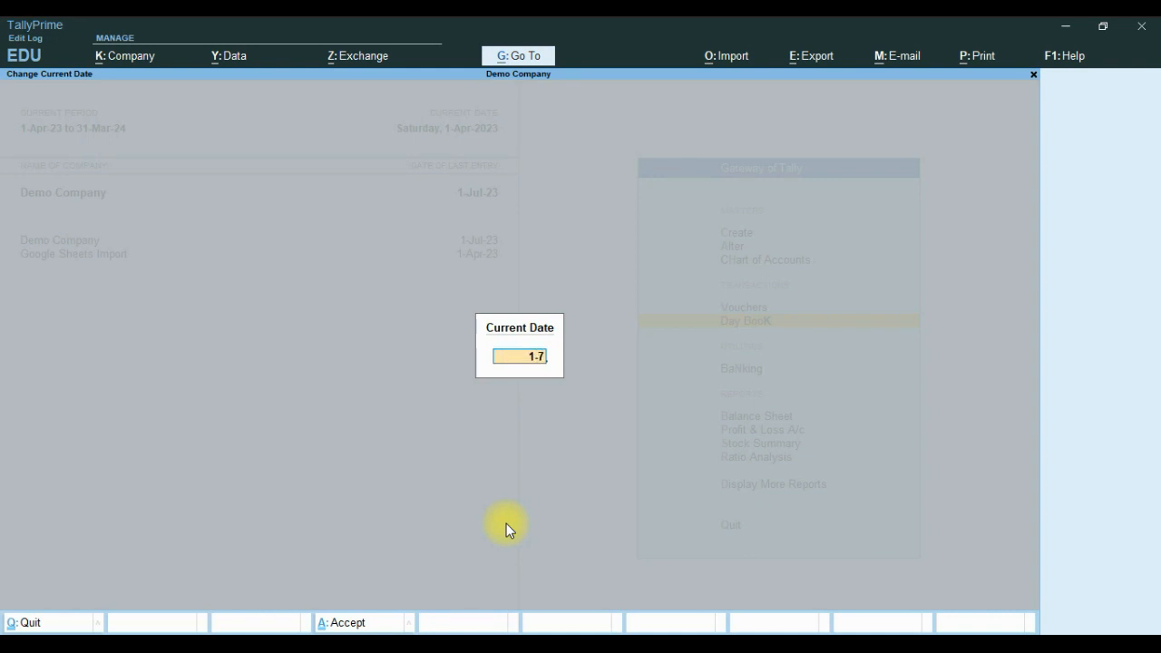
{"action": "key", "text": "Return"}
{"action": "key", "text": "Return"}
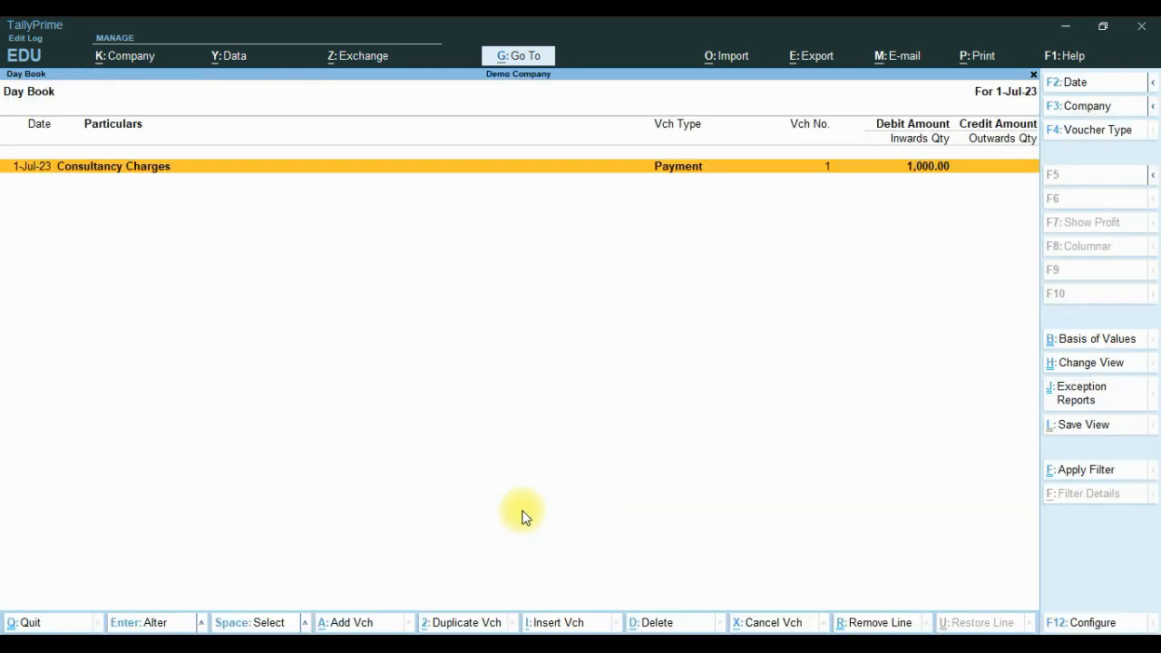
Step: Review the import error messages in TallyPrime's Event Log and return to the Day Book
{"action": "left_click", "coordinate": [1069, 60]}
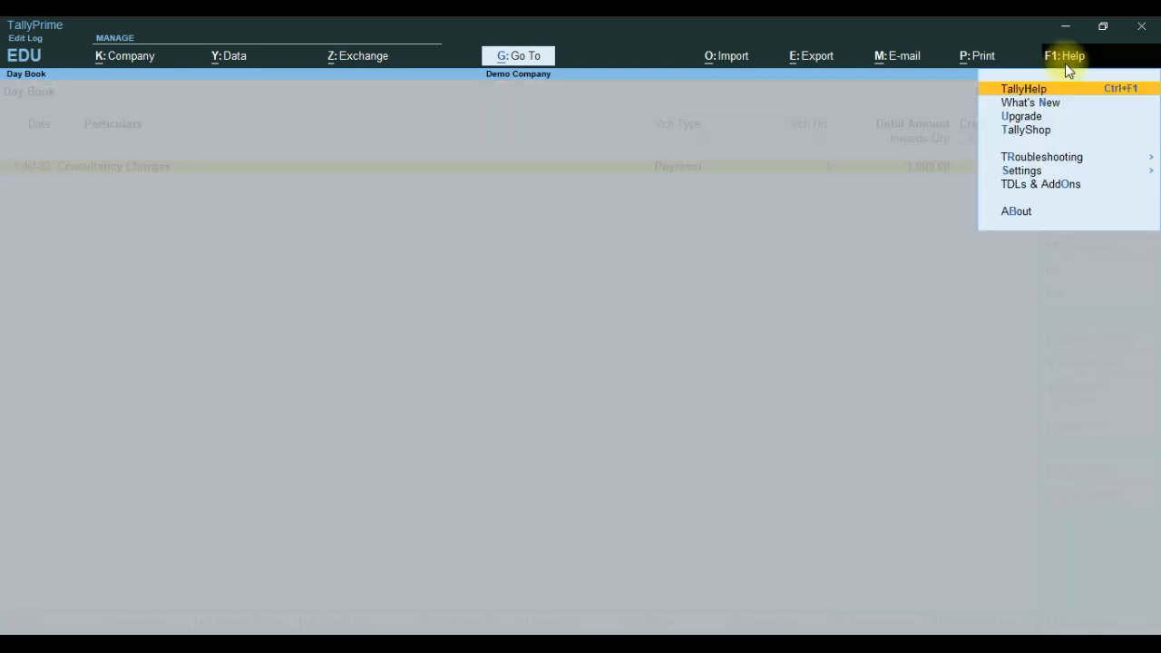
{"action": "left_click", "coordinate": [1016, 158]}
{"action": "left_click", "coordinate": [798, 189]}
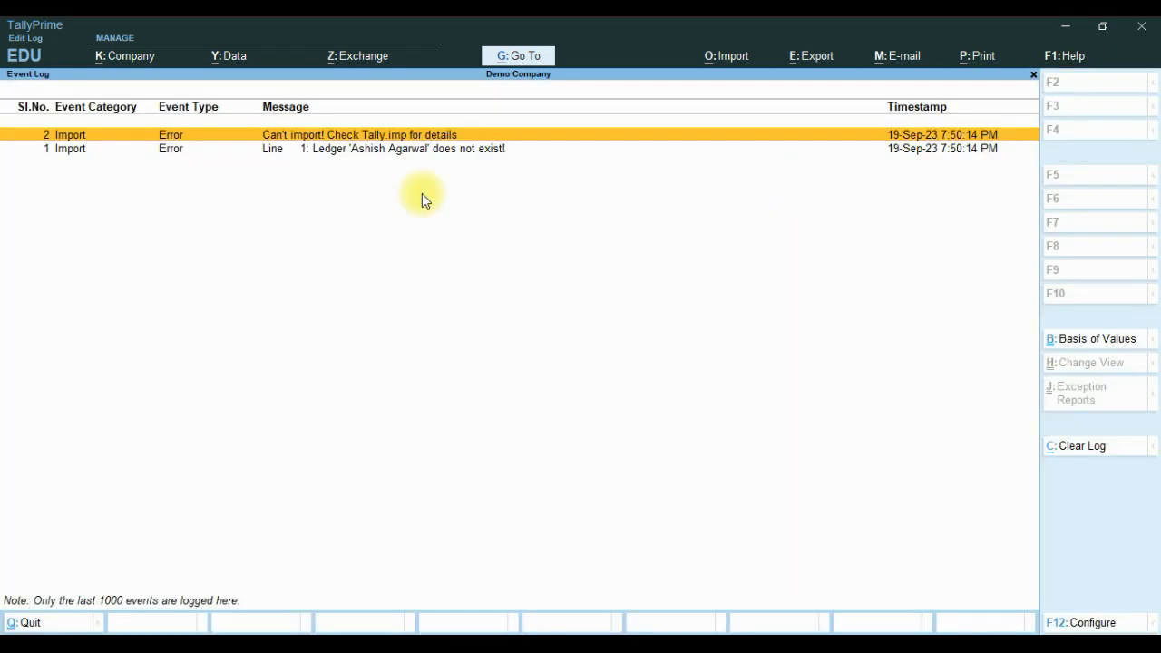
{"action": "left_click", "coordinate": [390, 152]}
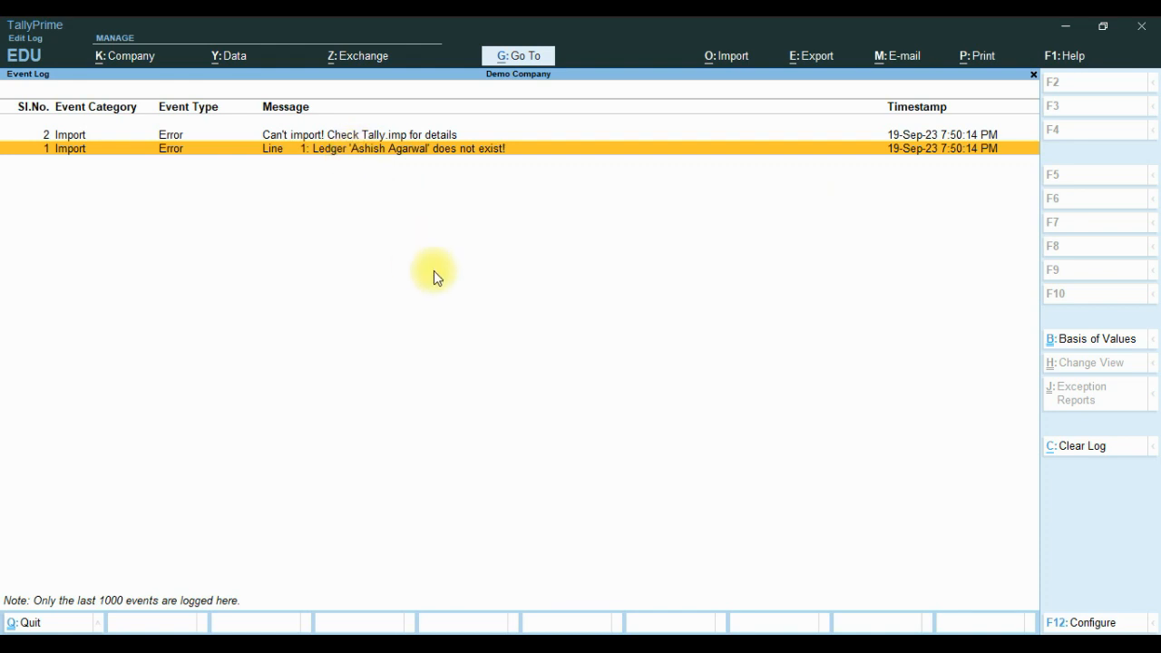
{"action": "key", "text": "Escape"}
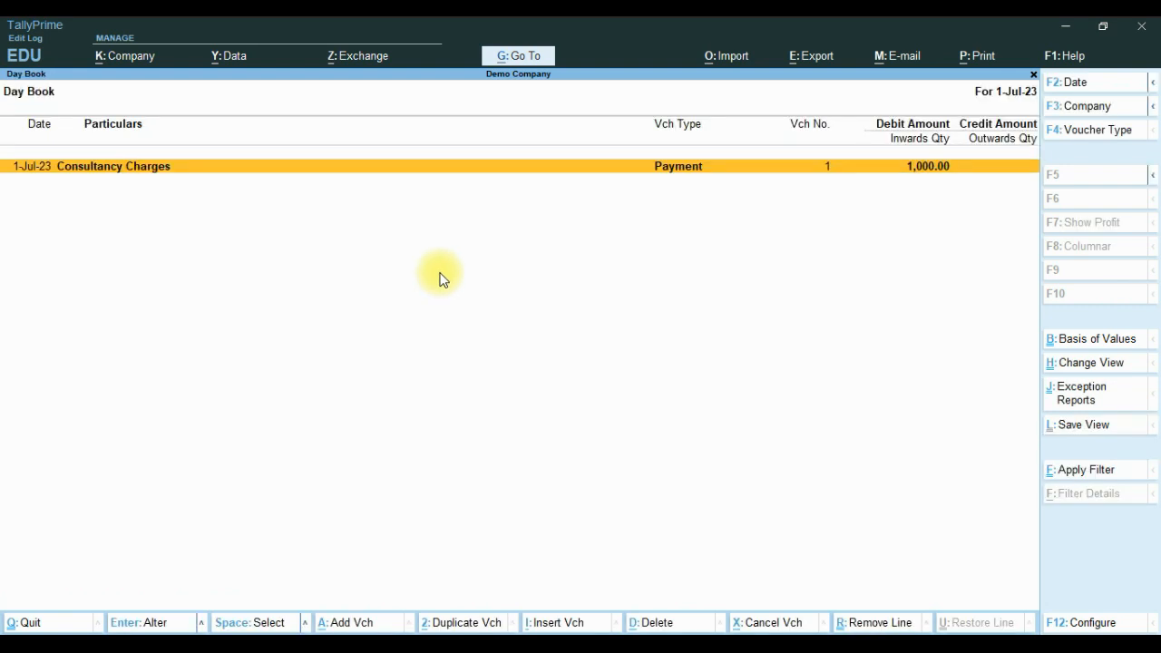
Step: Switch to Google Sheets and check the debit ledger names and cost centre of the journal, sales and purchase entries
{"action": "left_click", "coordinate": [399, 650]}
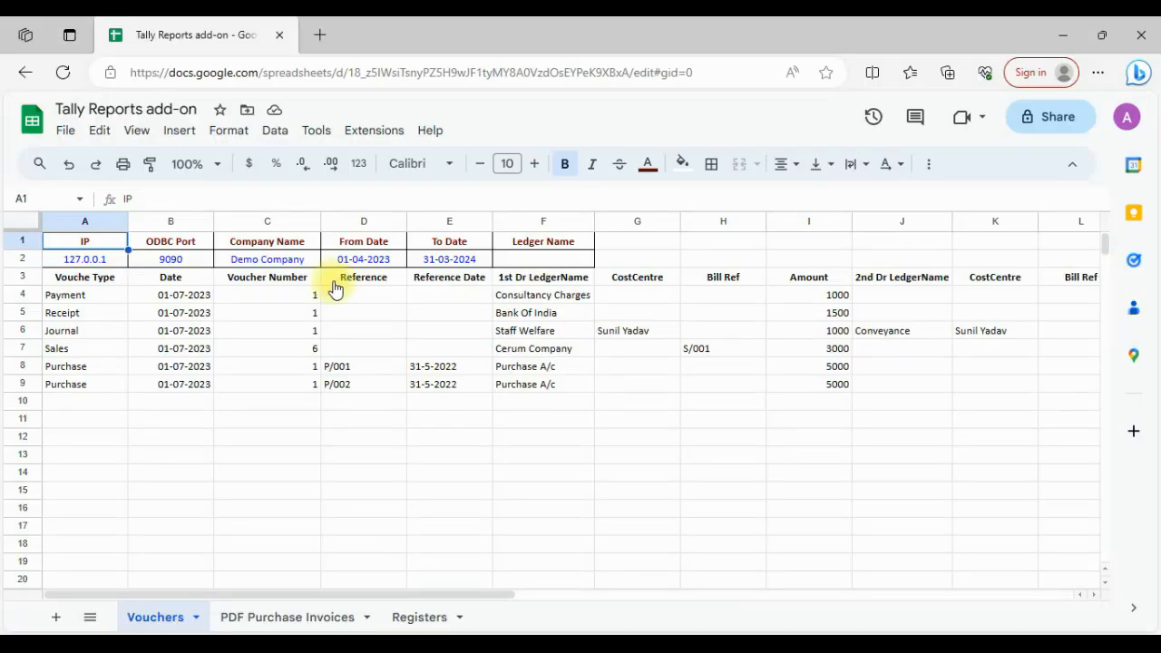
{"action": "left_click", "coordinate": [519, 333]}
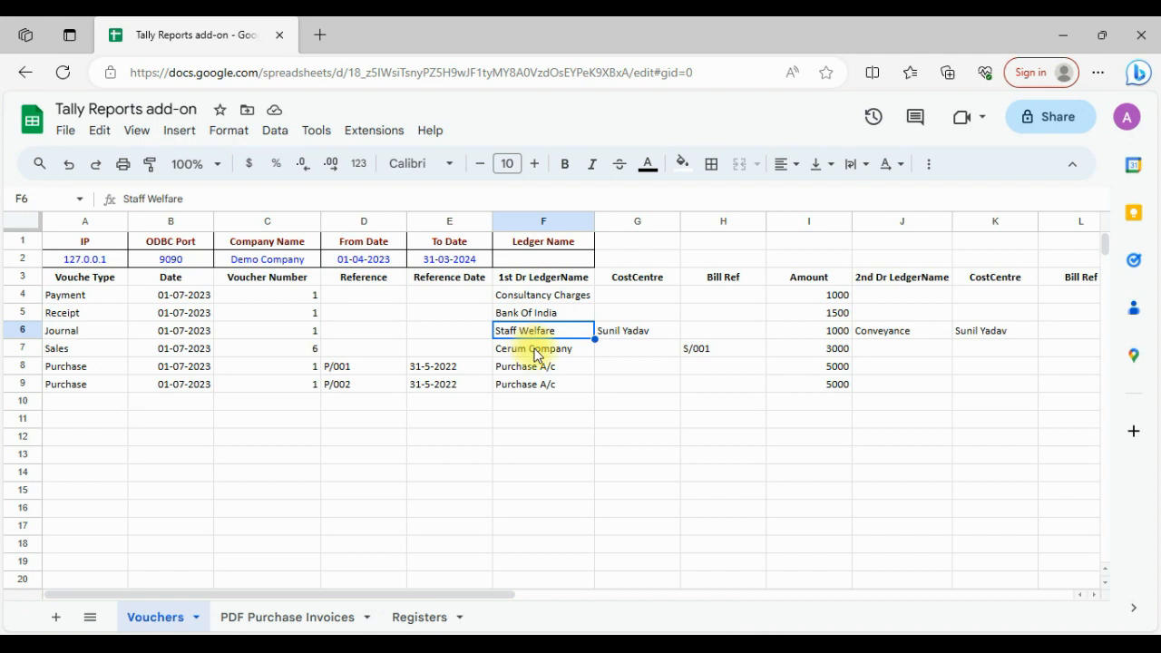
{"action": "left_click", "coordinate": [639, 334]}
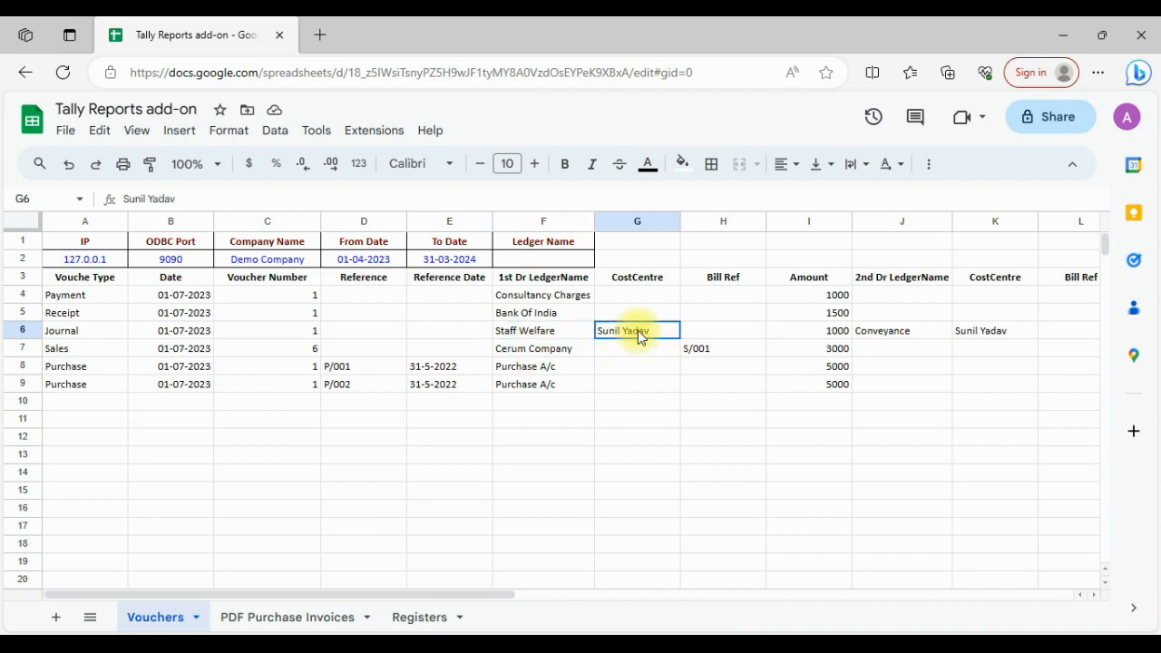
{"action": "left_click", "coordinate": [550, 352]}
{"action": "left_click", "coordinate": [554, 389]}
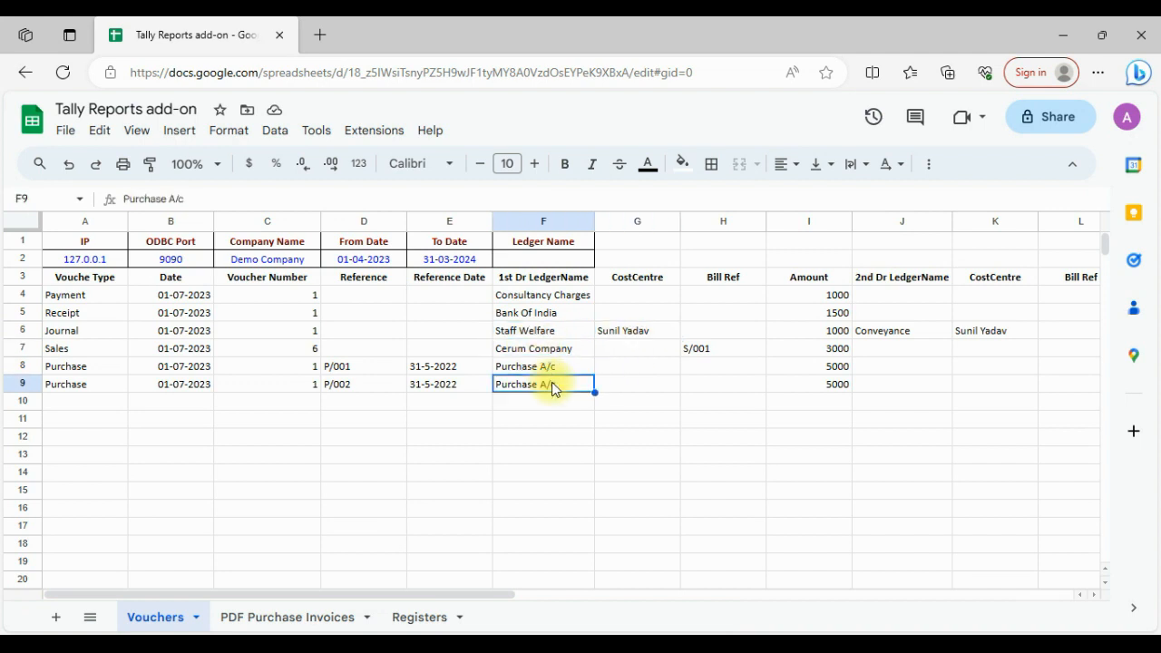